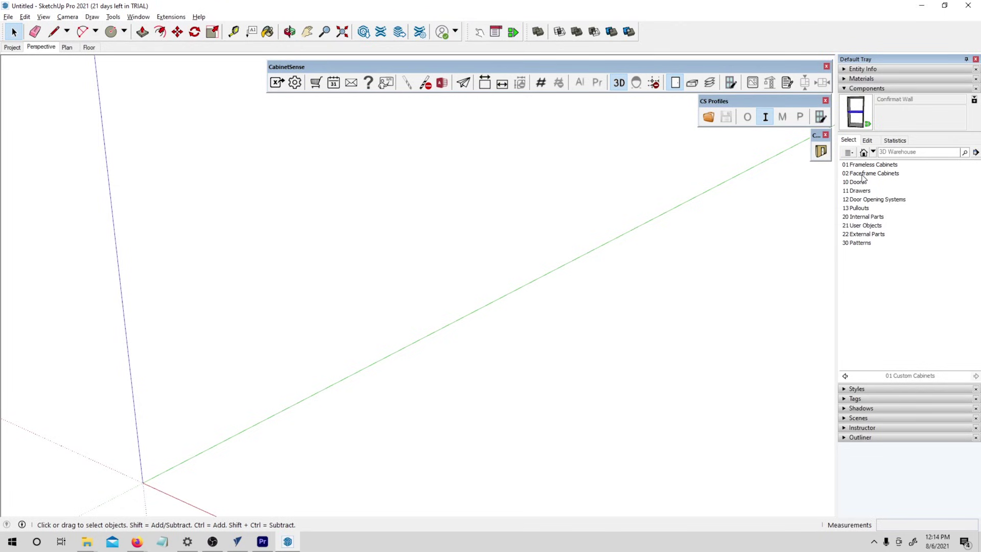
- Start the CabinetSense Wall tool in the empty model
{"action": "left_click", "coordinate": [821, 151]}
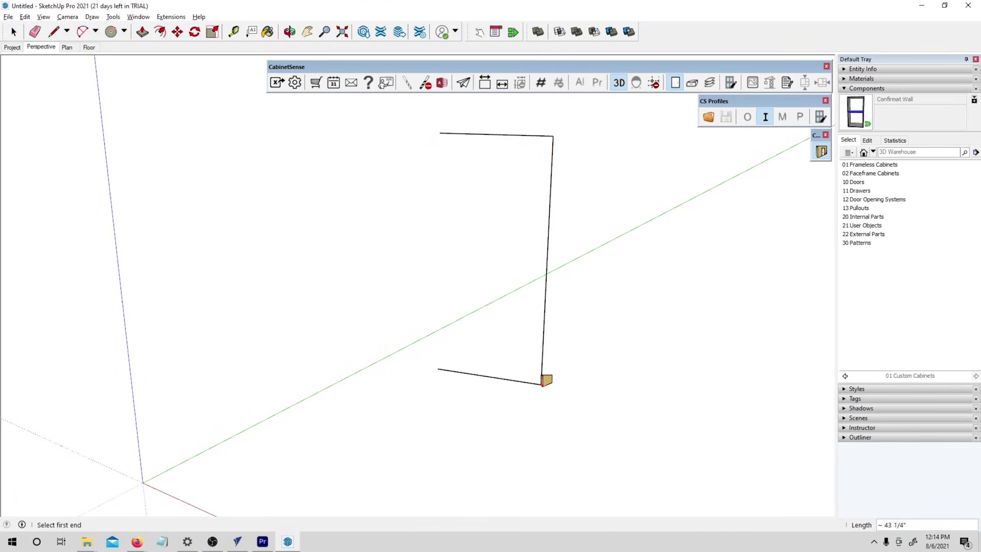
- Finish the wall and place a Confirmat Base cabinet against it
{"action": "left_click", "coordinate": [543, 395]}
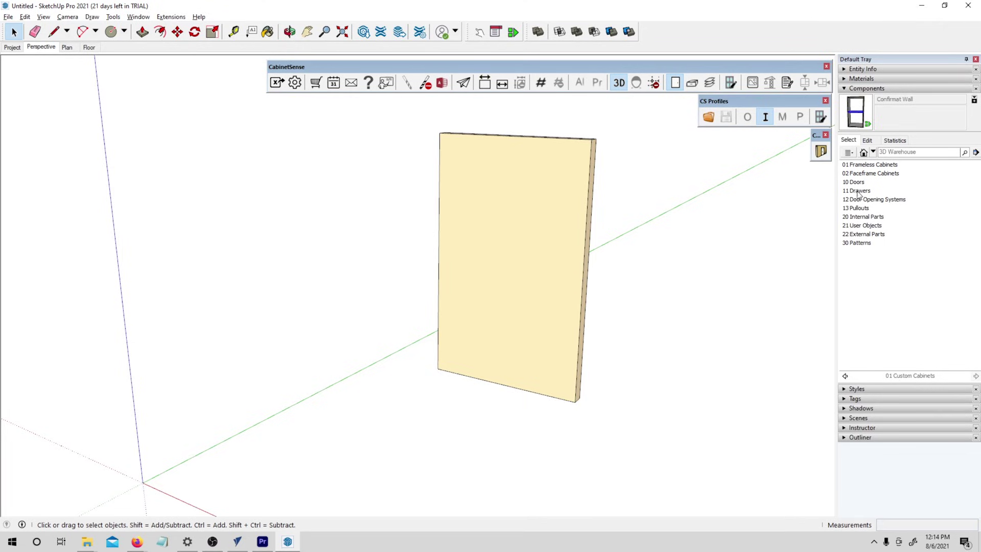
{"action": "left_click", "coordinate": [872, 165]}
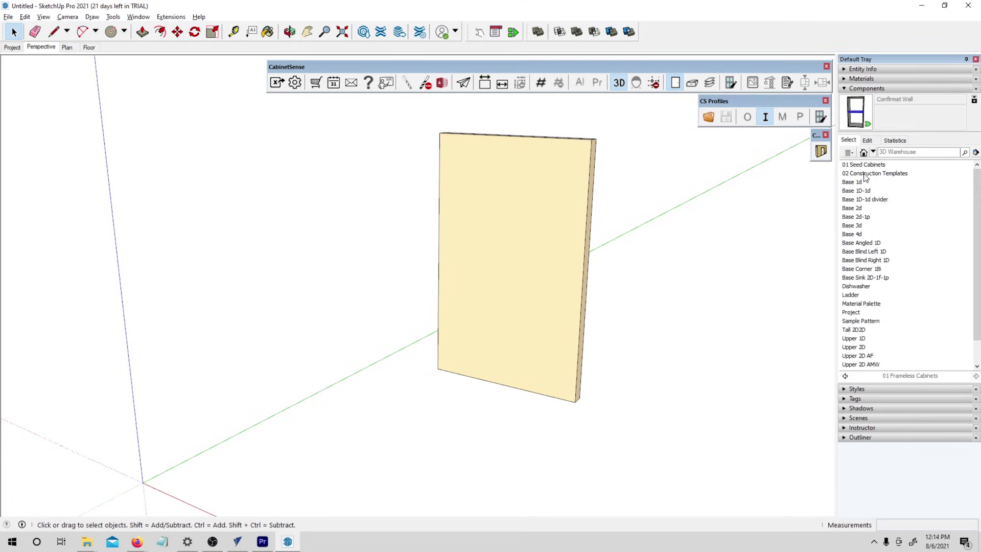
{"action": "left_click", "coordinate": [865, 174]}
{"action": "left_click", "coordinate": [870, 165]}
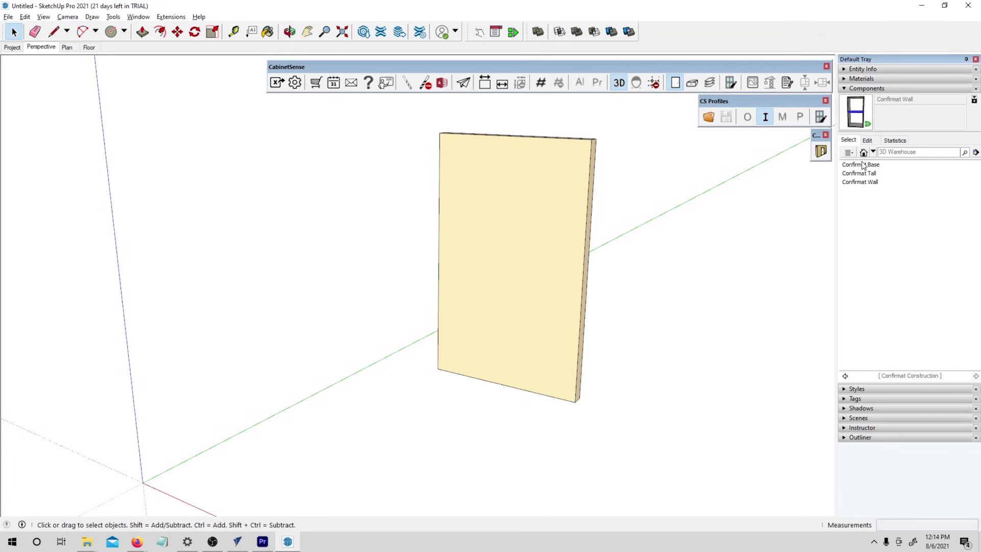
{"action": "left_click", "coordinate": [864, 165]}
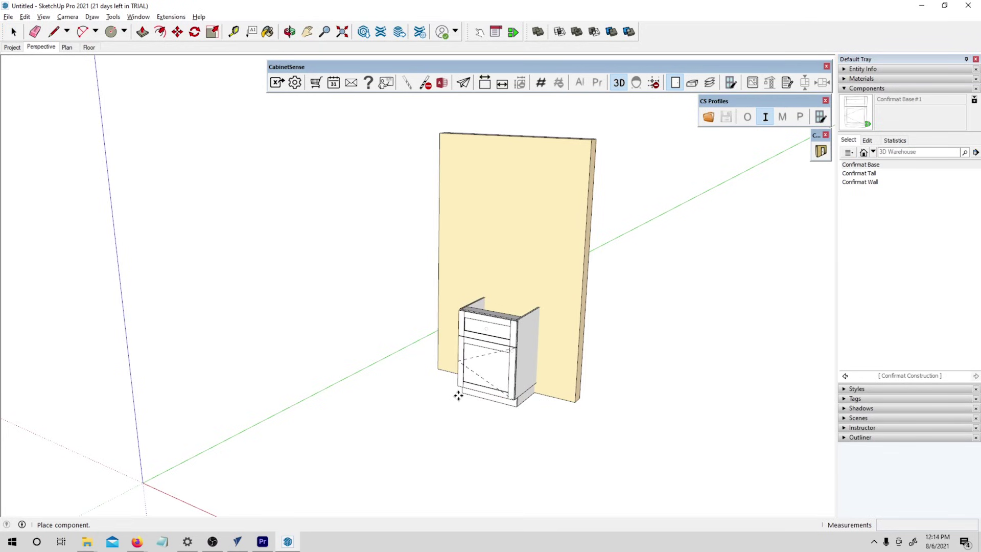
{"action": "left_click", "coordinate": [527, 451]}
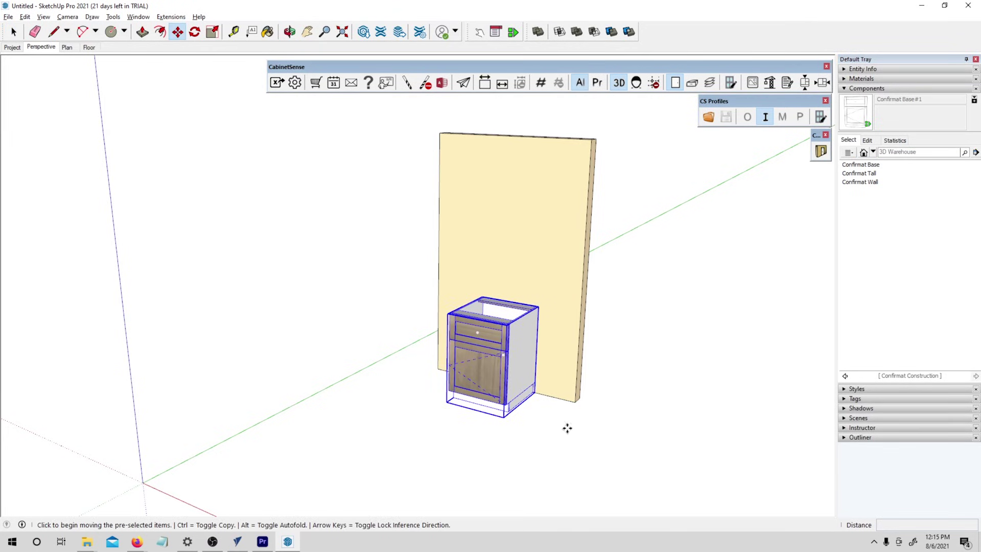
- Hang a Confirmat Wall cabinet above the base cabinet, then orbit to face the wall
{"action": "left_click", "coordinate": [862, 182]}
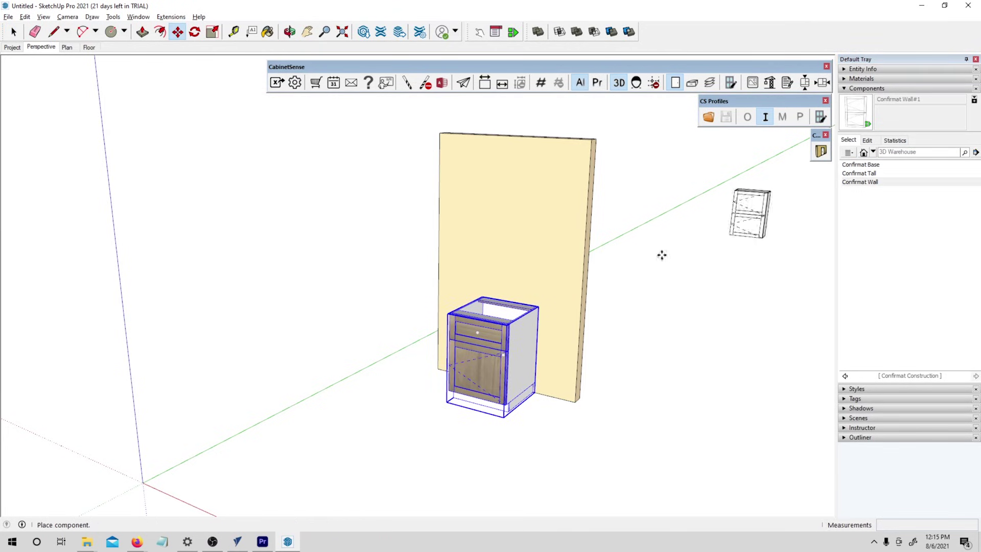
{"action": "left_click", "coordinate": [449, 315]}
{"action": "middle_click_drag", "start_coordinate": [600, 344], "coordinate": [574, 361]}
{"action": "key", "text": "space"}
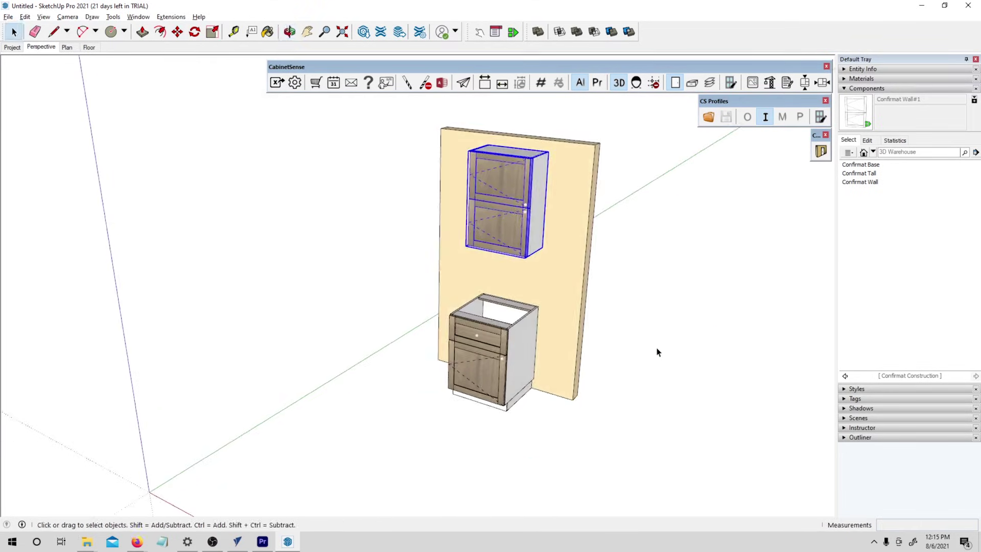
{"action": "left_click", "coordinate": [656, 351]}
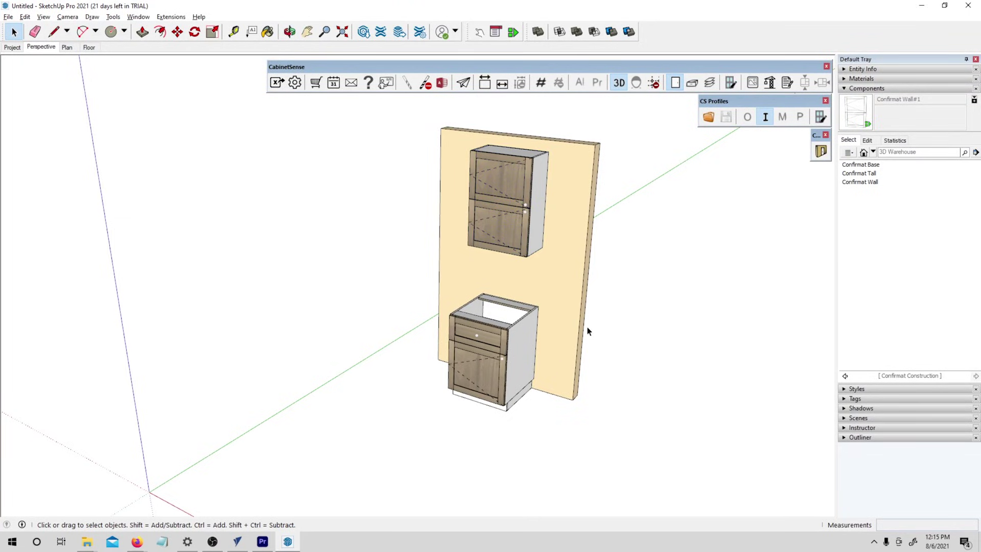
{"action": "middle_click_drag", "start_coordinate": [590, 336], "coordinate": [591, 298]}
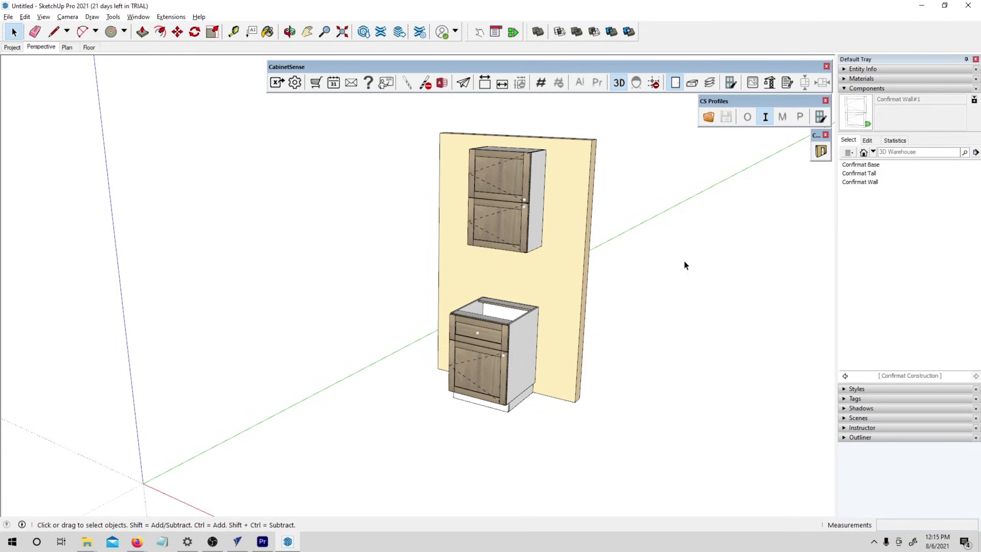
- Edit the wall cabinet, delete its upper and lower doors, and select the middle shelf
{"action": "scroll", "coordinate": [552, 180], "scroll_direction": "up", "scroll_amount": 1}
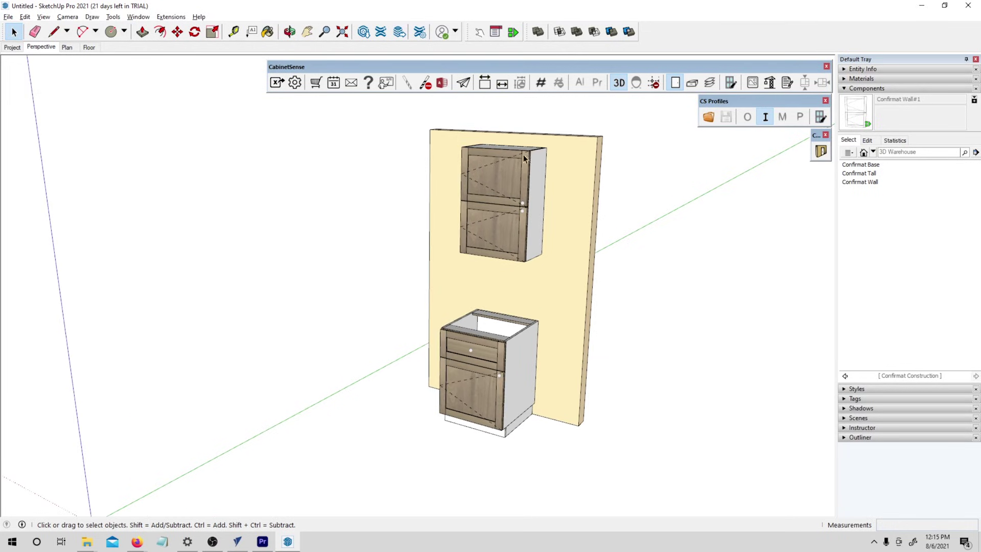
{"action": "left_click", "coordinate": [516, 155]}
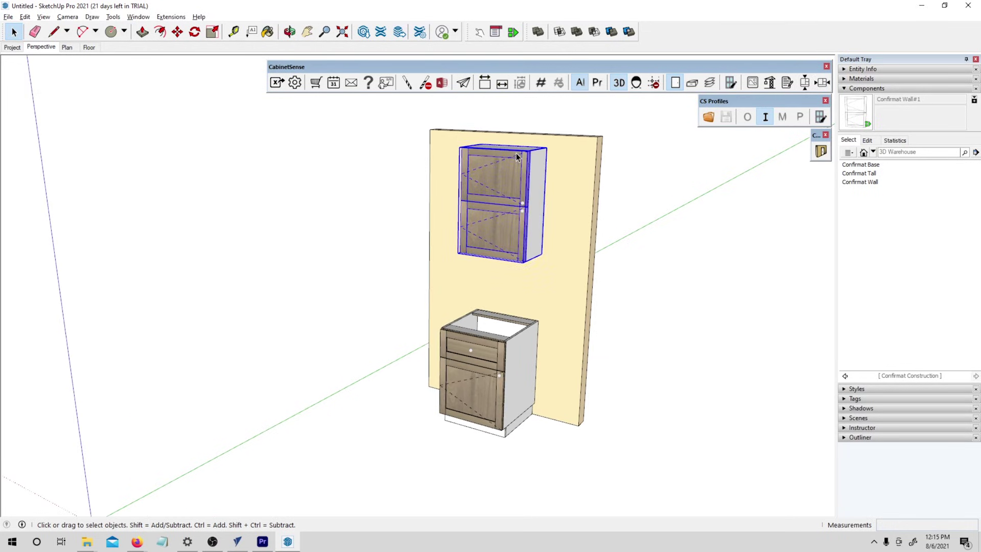
{"action": "double_click", "coordinate": [494, 190]}
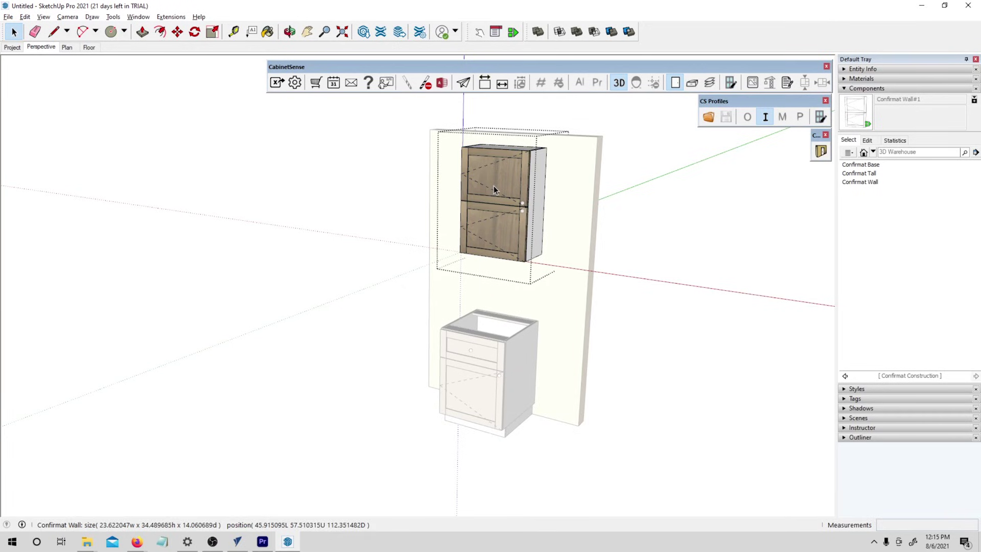
{"action": "left_click", "coordinate": [494, 190]}
{"action": "key", "text": "Delete"}
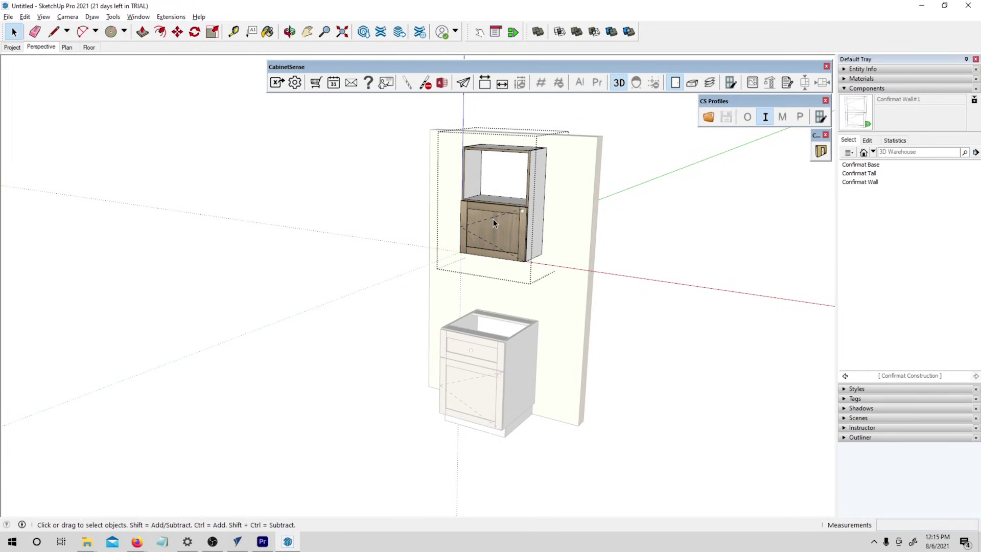
{"action": "left_click", "coordinate": [492, 219]}
{"action": "key", "text": "Delete"}
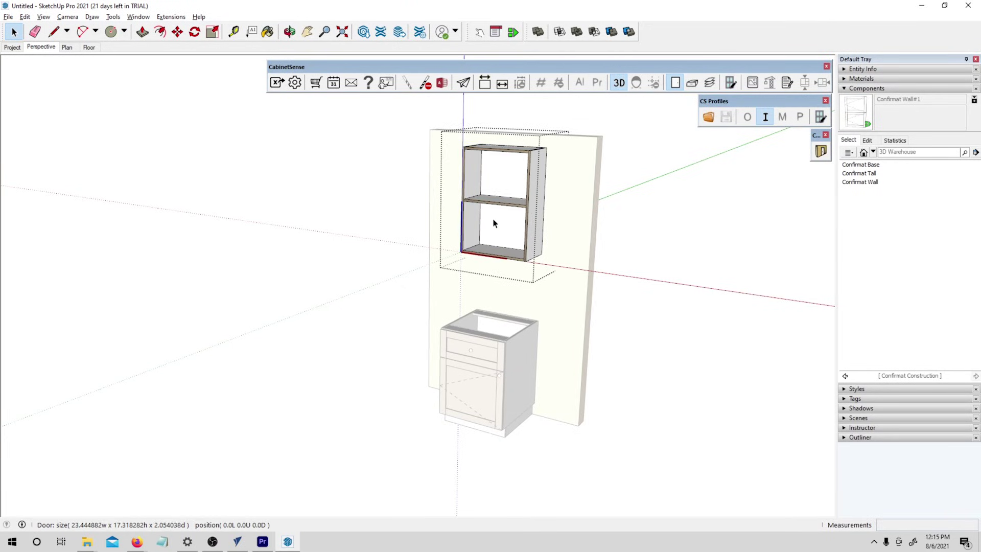
{"action": "middle_click_drag", "start_coordinate": [501, 180], "coordinate": [489, 209]}
{"action": "scroll", "coordinate": [494, 210], "scroll_direction": "up", "scroll_amount": 2}
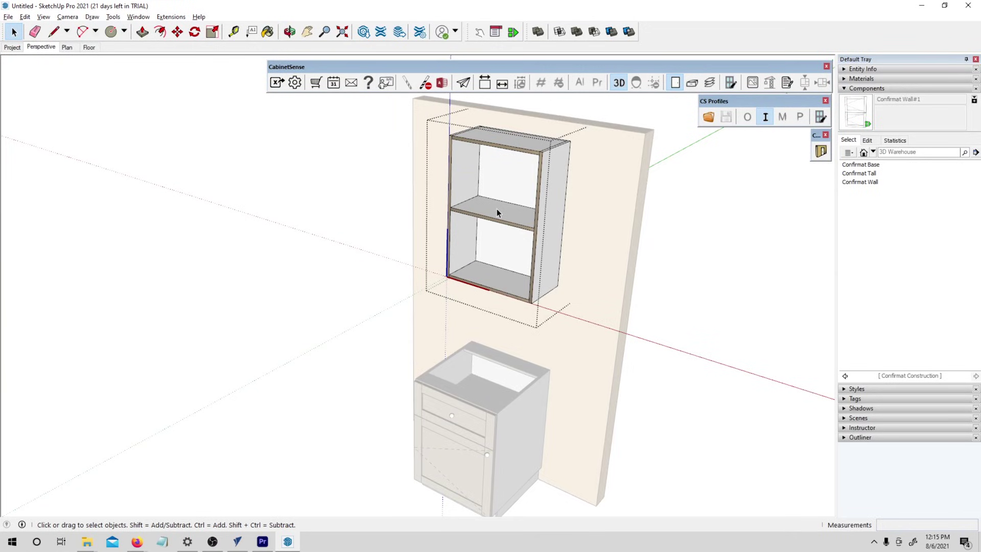
{"action": "left_click", "coordinate": [497, 208]}
- Fill the wall cabinet with 2 shelf copies using CabinetSense Fill, then exit editing
{"action": "left_click", "coordinate": [171, 16]}
{"action": "mouse_move", "coordinate": [195, 70]}
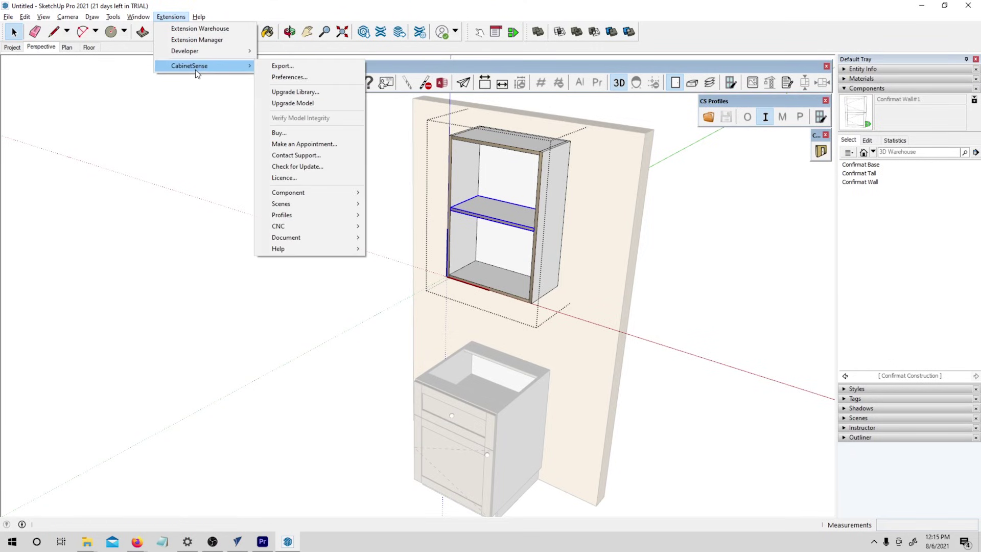
{"action": "mouse_move", "coordinate": [334, 200]}
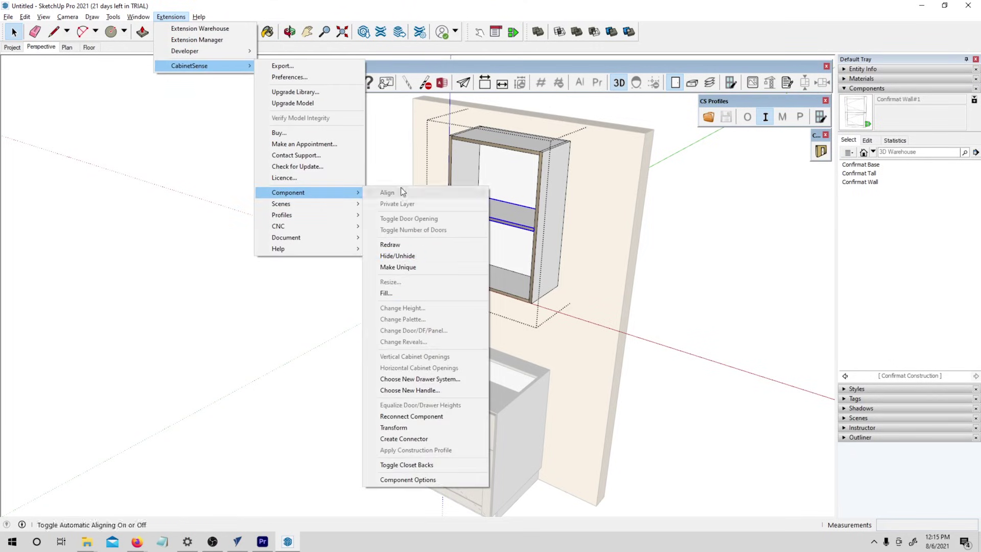
{"action": "left_click", "coordinate": [431, 291]}
{"action": "type", "text": "2"}
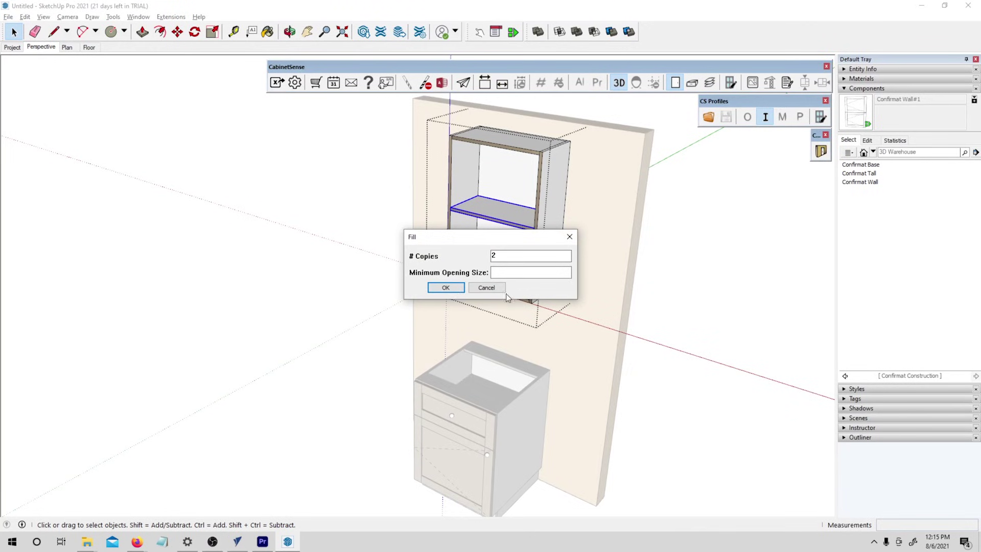
{"action": "left_click", "coordinate": [446, 287]}
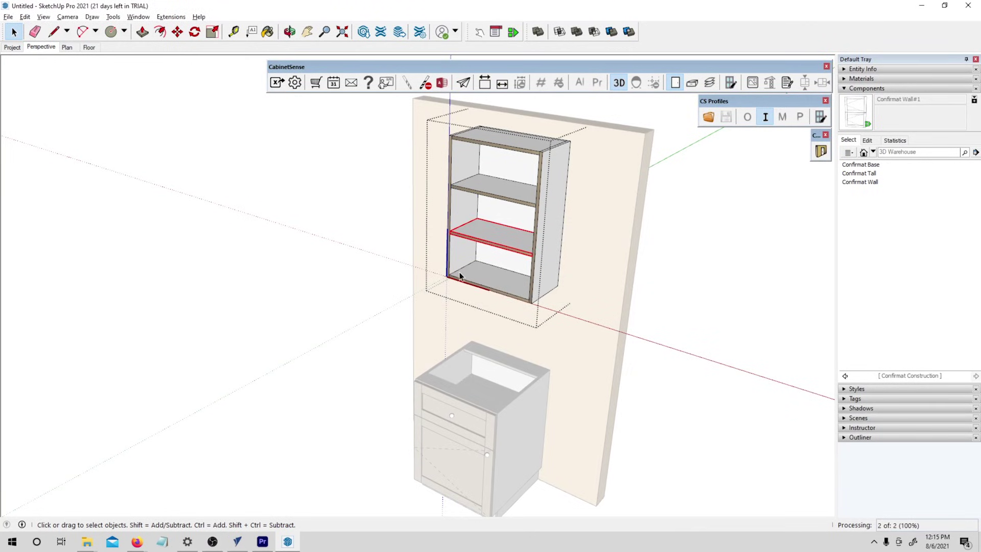
{"action": "middle_click_drag", "start_coordinate": [463, 203], "coordinate": [482, 176]}
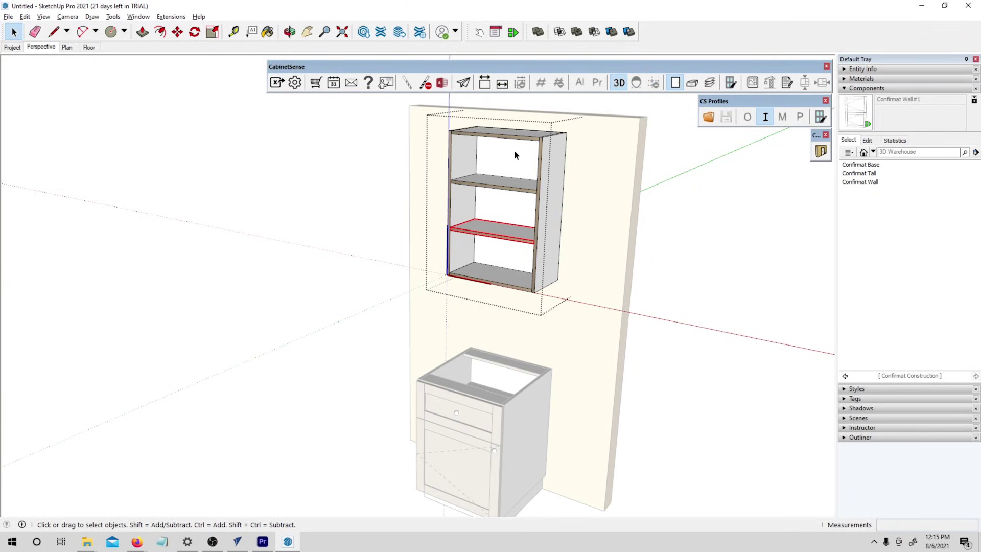
{"action": "scroll", "coordinate": [512, 126], "scroll_direction": "up", "scroll_amount": 1}
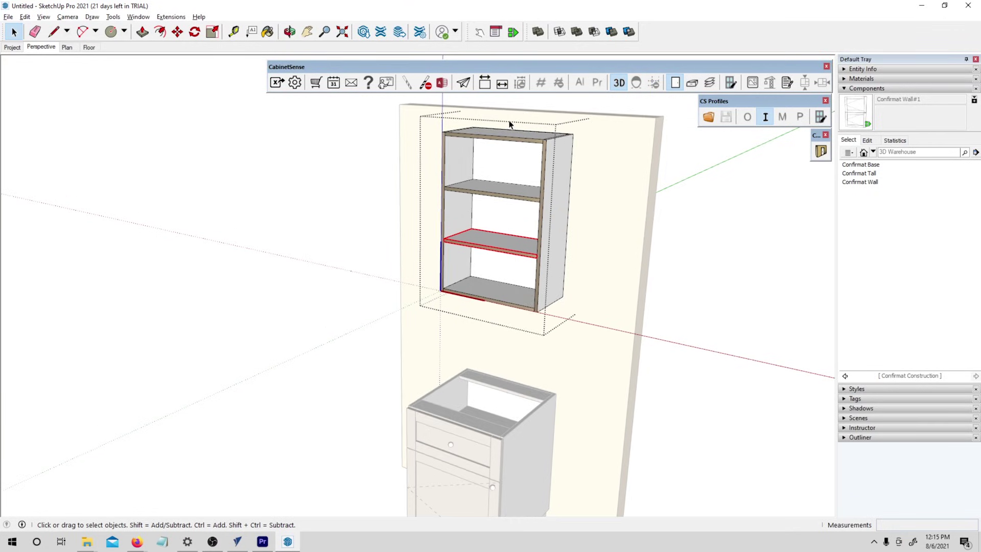
{"action": "left_click", "coordinate": [719, 184]}
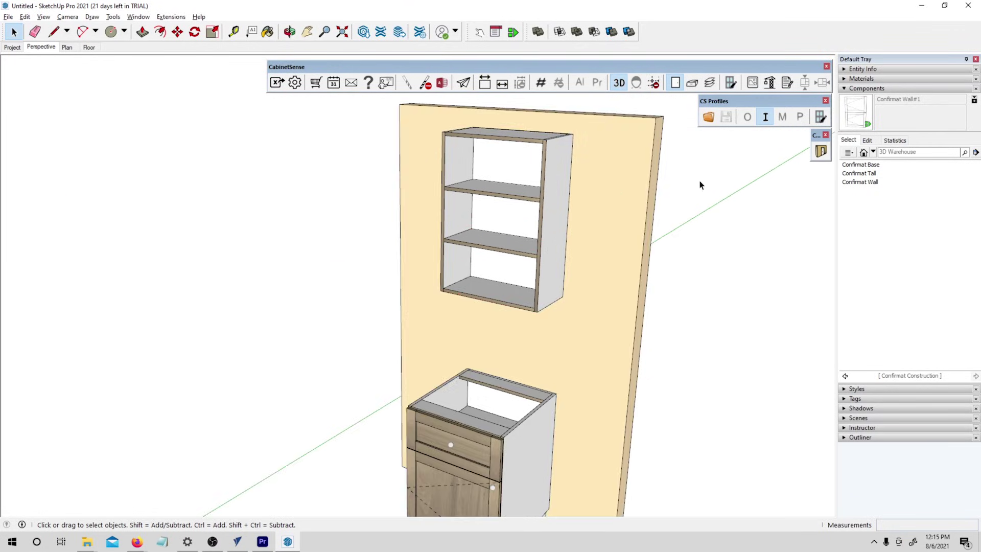
- Place a Door component from the 10 Doors folder inside the upper cabinet
{"action": "left_click", "coordinate": [845, 376]}
{"action": "left_click", "coordinate": [845, 376]}
{"action": "left_click", "coordinate": [845, 376]}
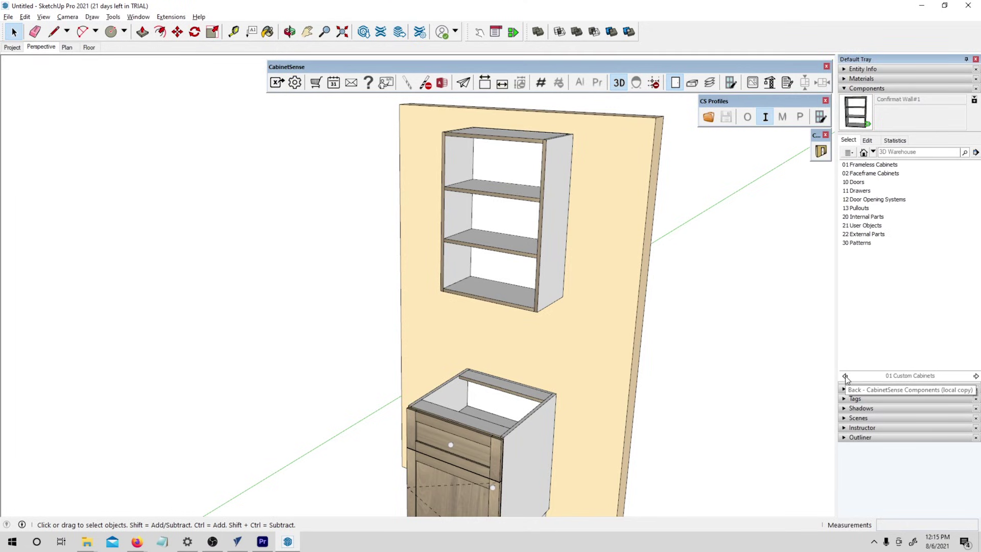
{"action": "double_click", "coordinate": [859, 190]}
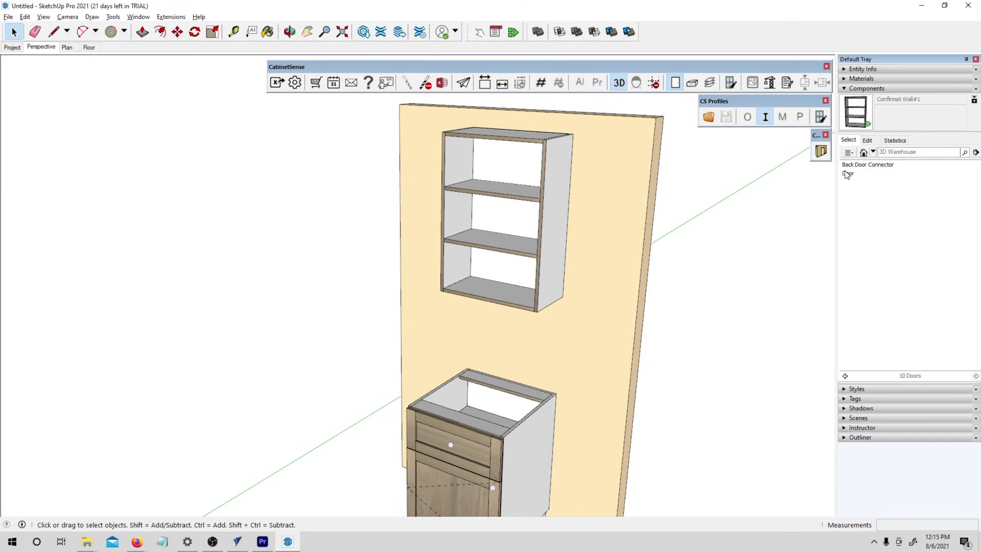
{"action": "left_click", "coordinate": [848, 173]}
{"action": "key", "text": "Escape"}
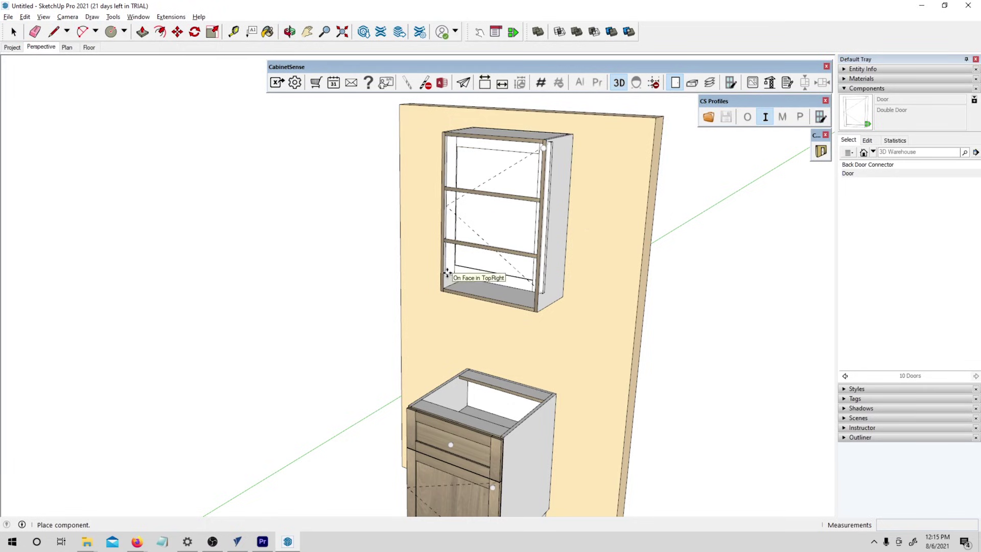
{"action": "right_click", "coordinate": [447, 273]}
{"action": "left_click", "coordinate": [486, 79]}
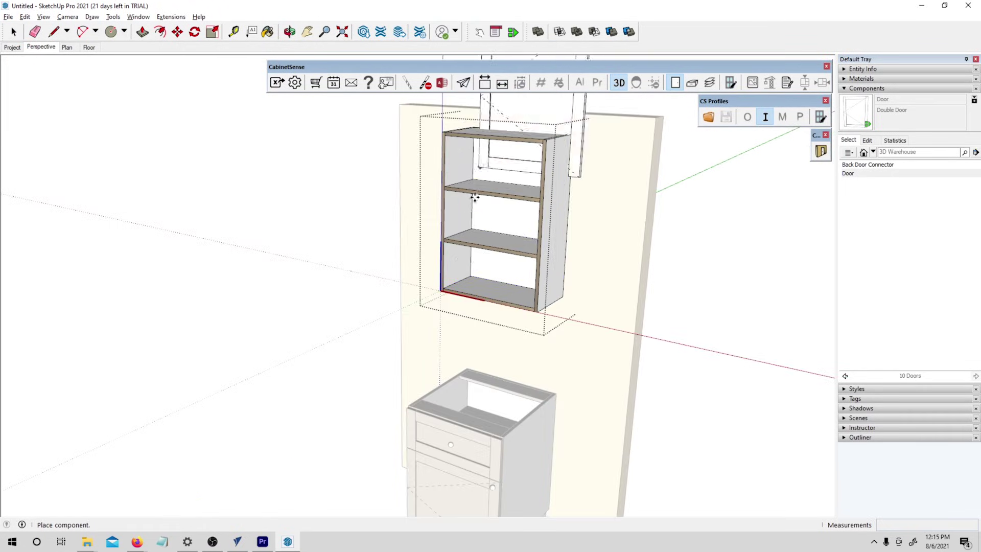
{"action": "left_click", "coordinate": [533, 347]}
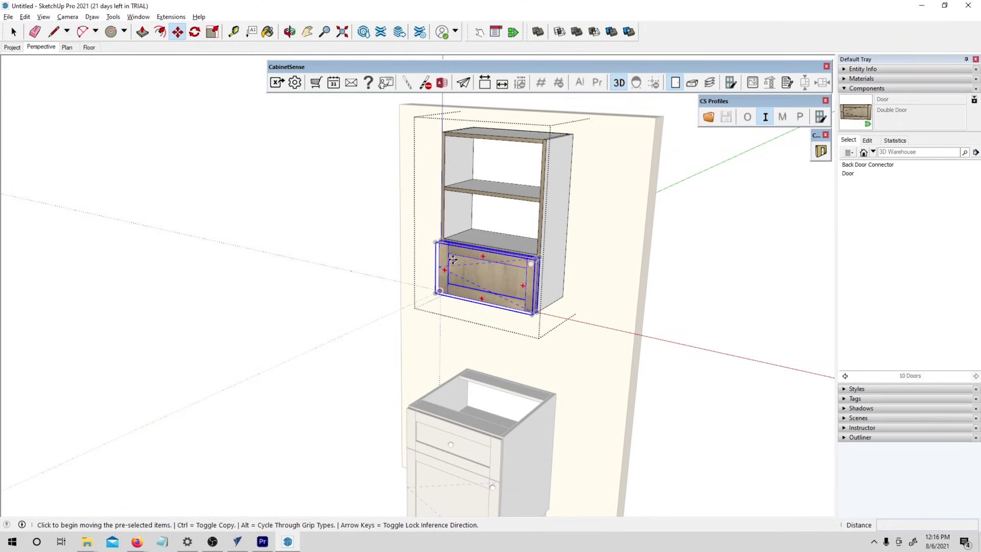
- Scale the door up to the cabinet's full height and leave cabinet editing
{"action": "key", "text": "s"}
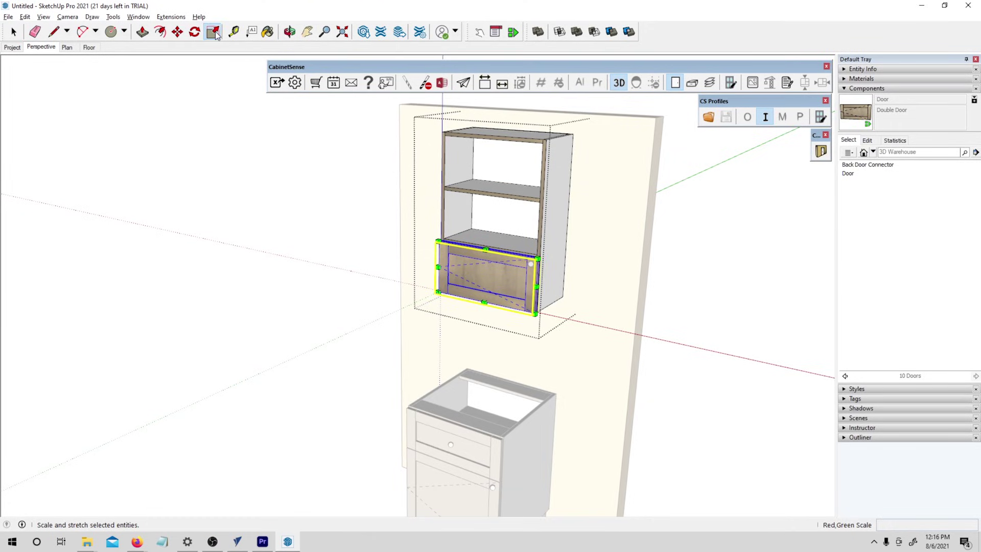
{"action": "left_click", "coordinate": [486, 249]}
{"action": "left_click", "coordinate": [480, 161]}
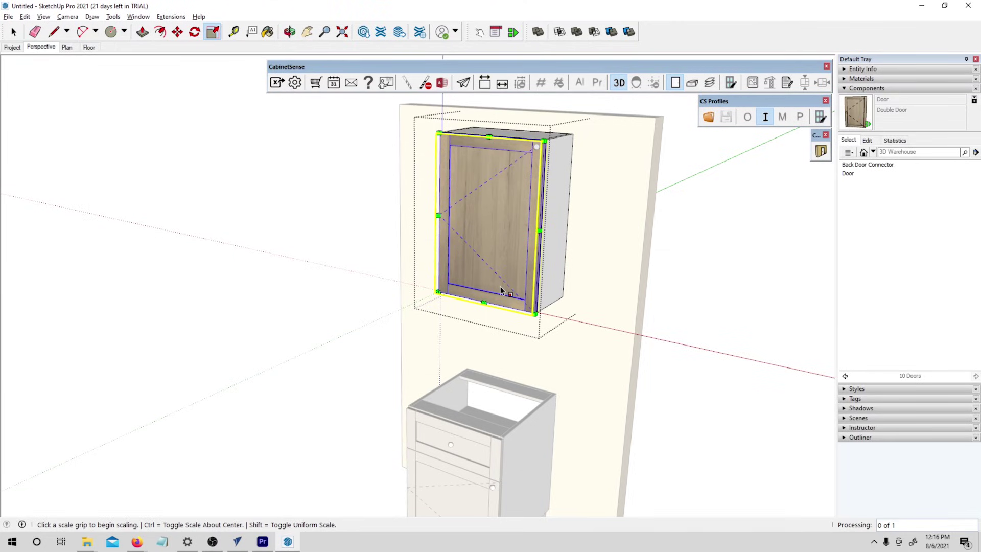
{"action": "key", "text": "space"}
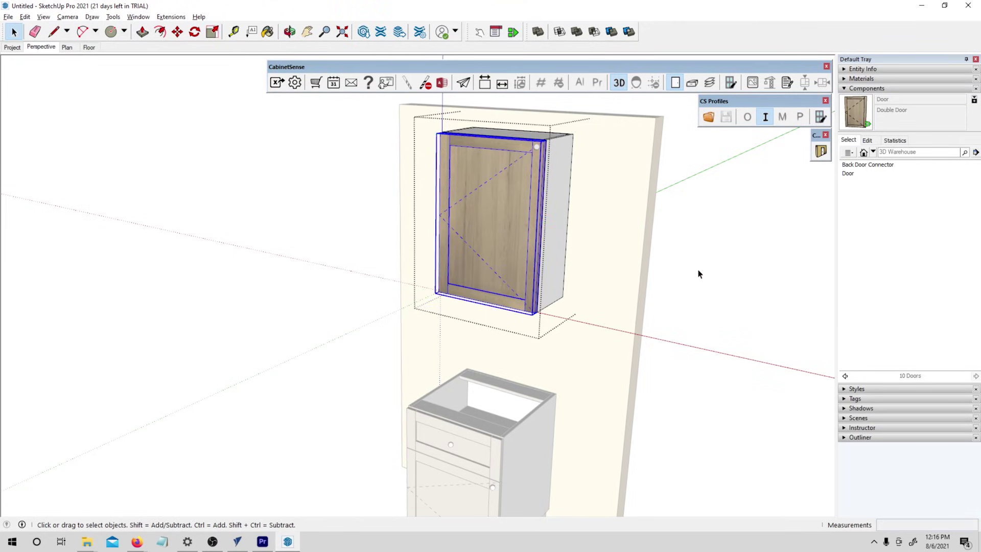
{"action": "left_click", "coordinate": [699, 273]}
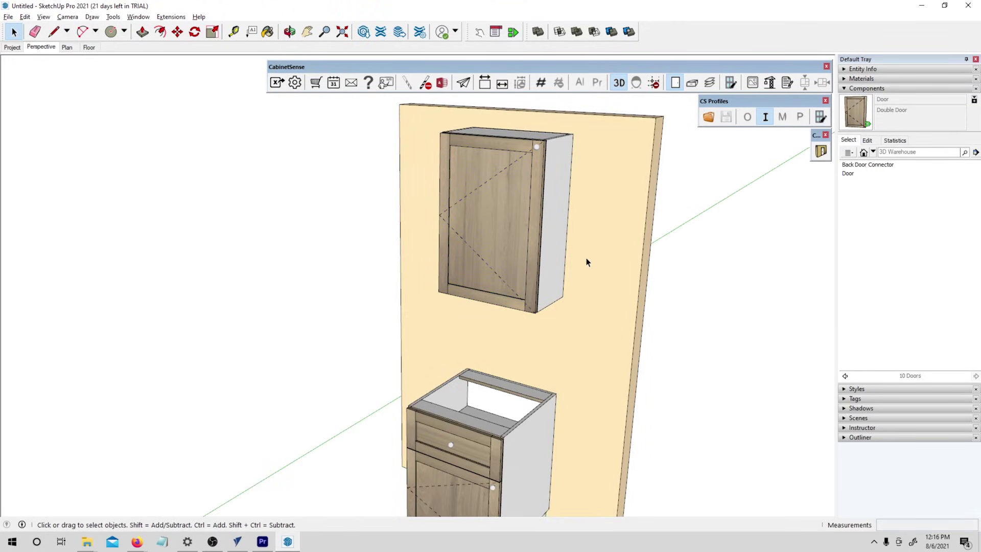
- Resize the upper cabinet to 18" wide, 34" high and 12" deep in CS Component Options
{"action": "left_click", "coordinate": [552, 245]}
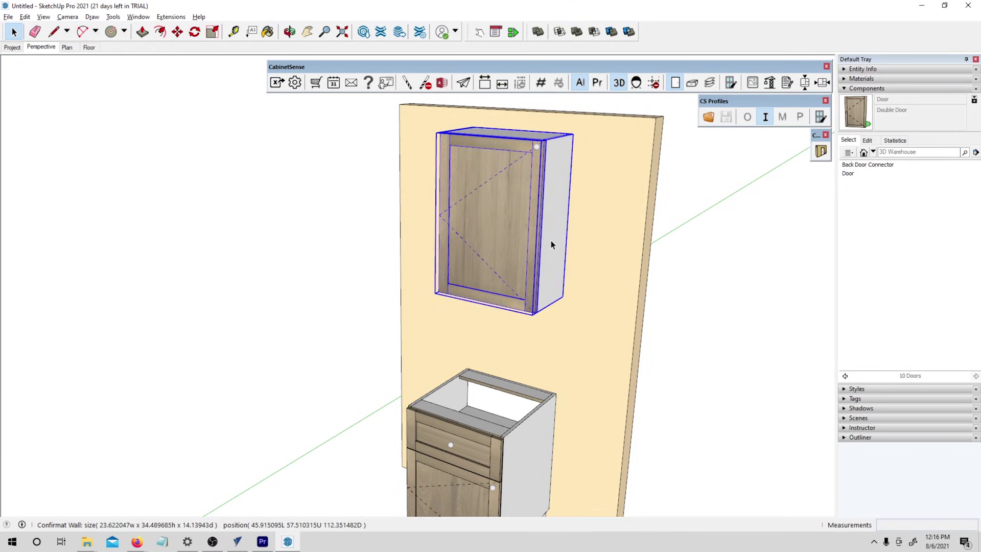
{"action": "left_click", "coordinate": [779, 89]}
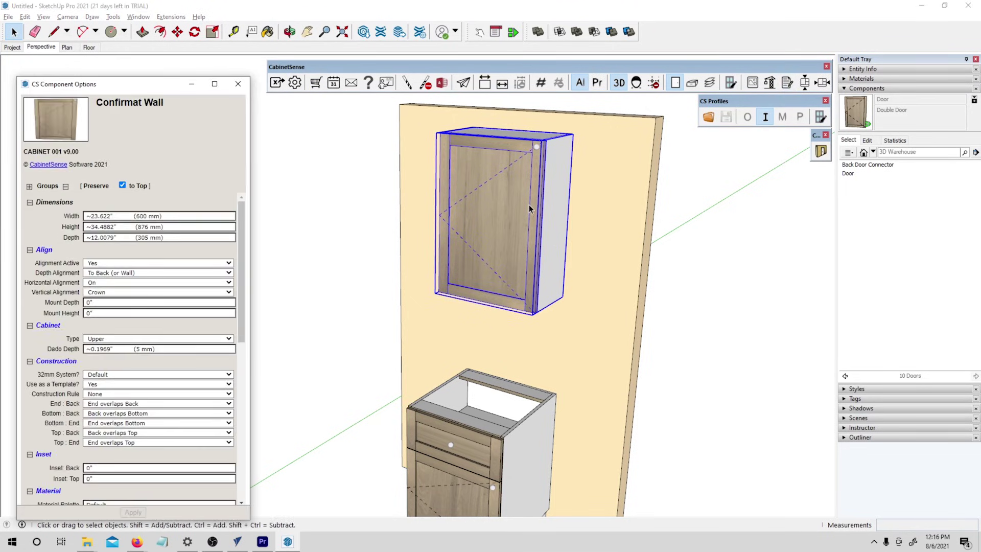
{"action": "triple_click", "coordinate": [178, 215]}
{"action": "type", "text": "18"}
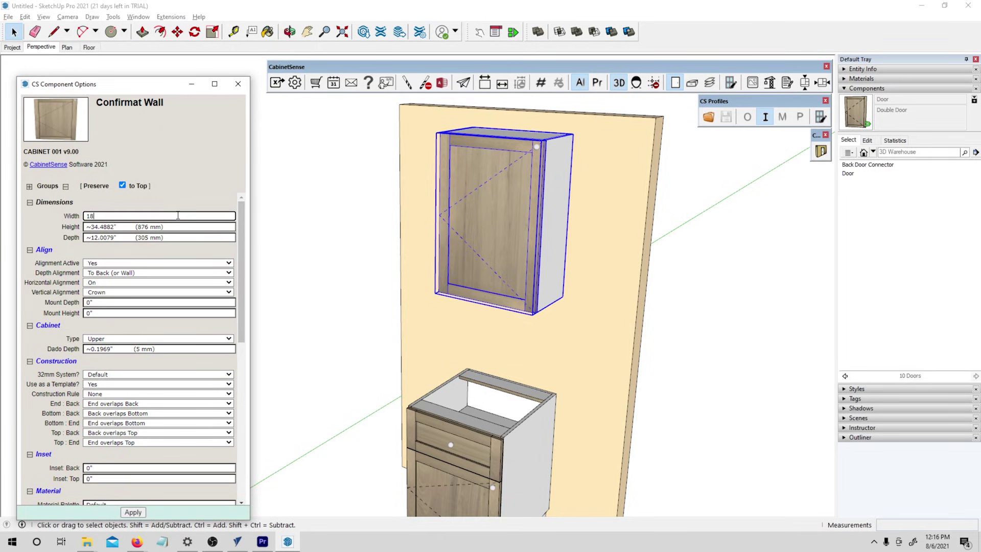
{"action": "key", "text": "Tab"}
{"action": "type", "text": "34"}
{"action": "key", "text": "Tab"}
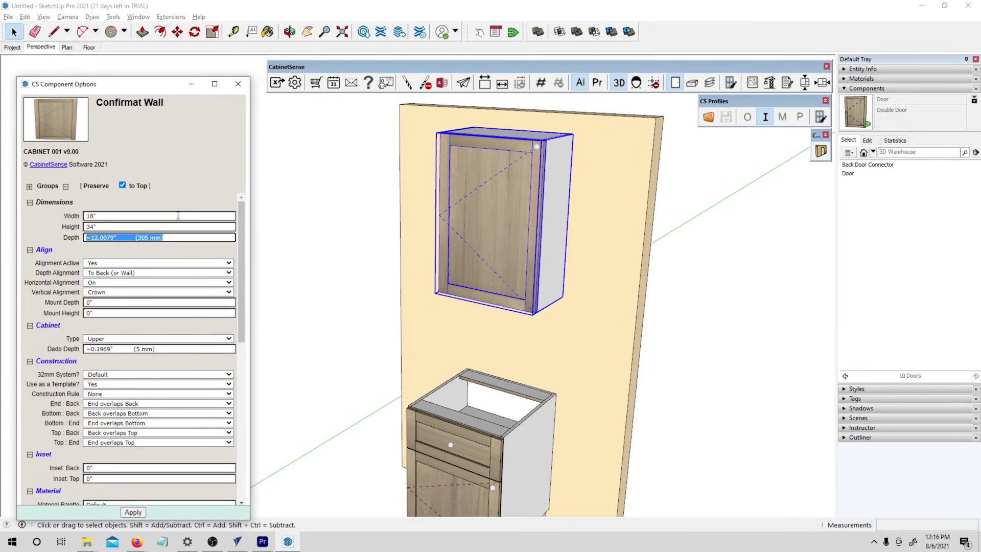
{"action": "type", "text": "12"}
{"action": "left_click", "coordinate": [133, 512]}
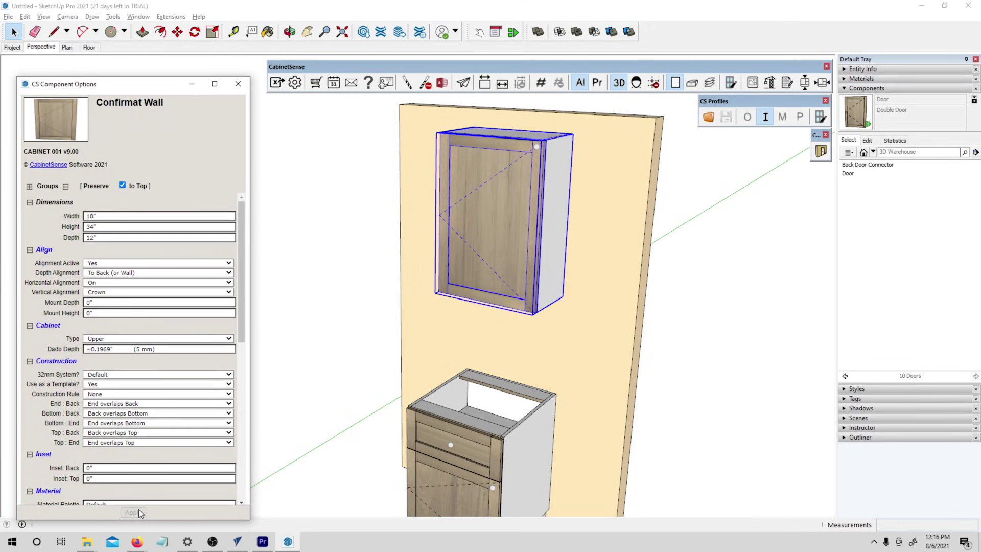
- Set the upper cabinet's dado depth to 0.25" and apply it
{"action": "middle_click_drag", "start_coordinate": [499, 274], "coordinate": [543, 324]}
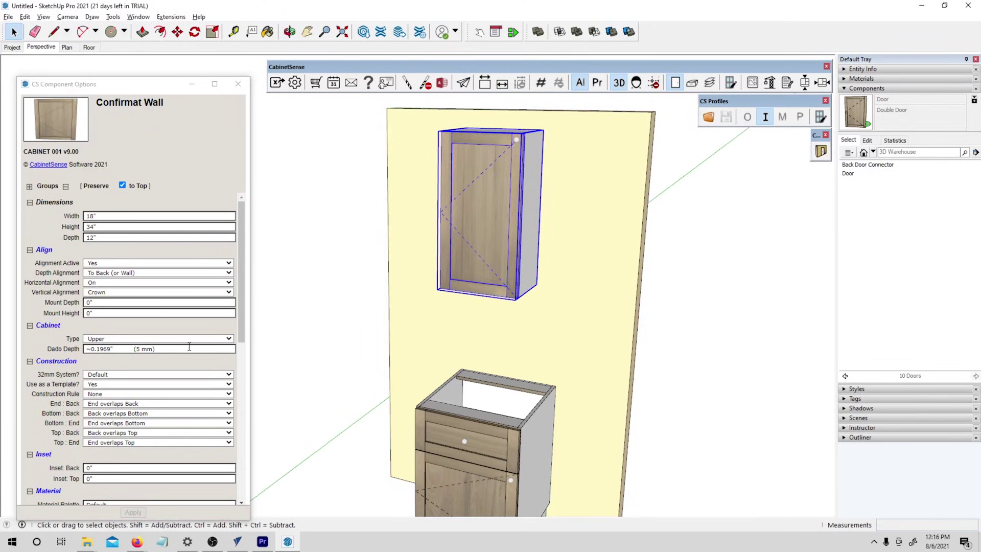
{"action": "mouse_move", "coordinate": [51, 351]}
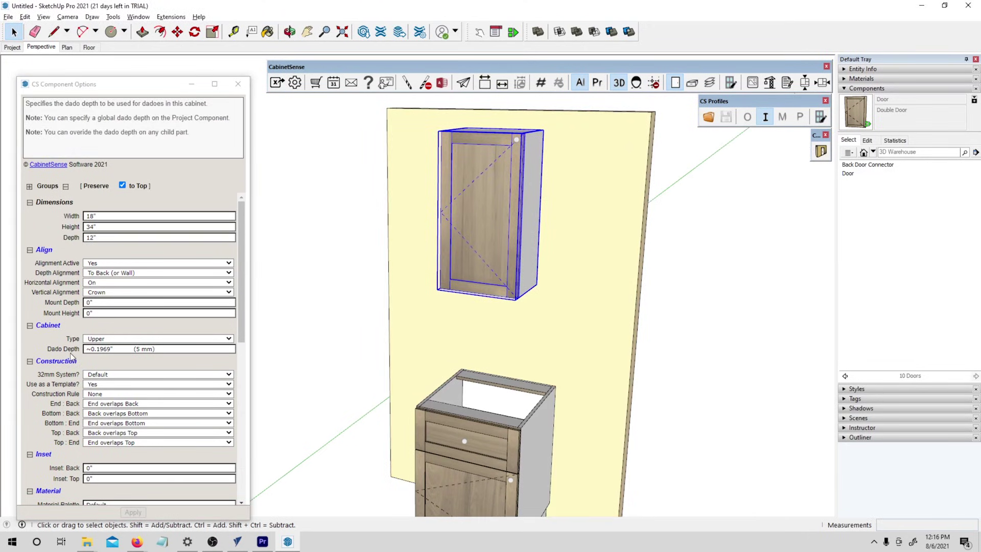
{"action": "left_click", "coordinate": [177, 350]}
{"action": "type", "text": ".25"}
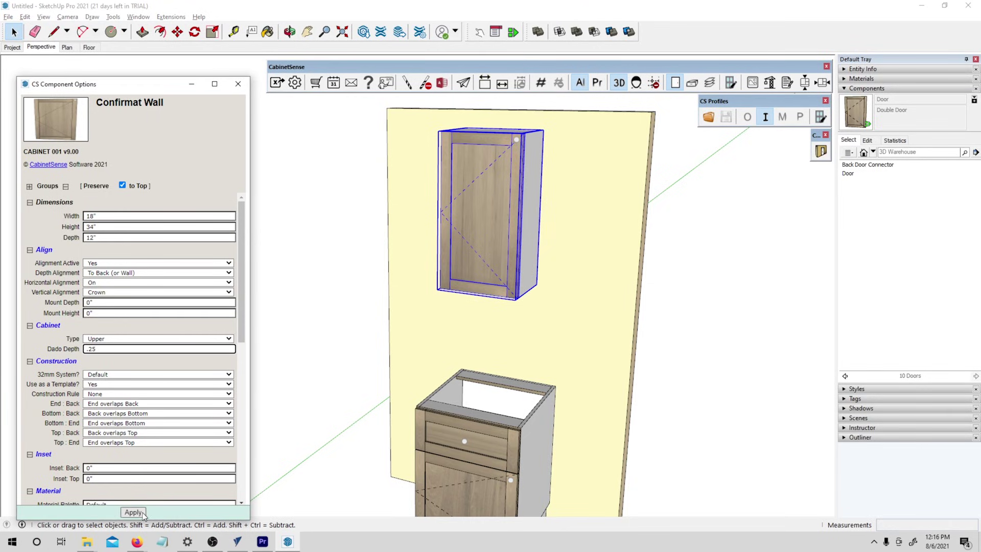
{"action": "left_click", "coordinate": [133, 512]}
{"action": "middle_click_drag", "start_coordinate": [600, 263], "coordinate": [461, 283]}
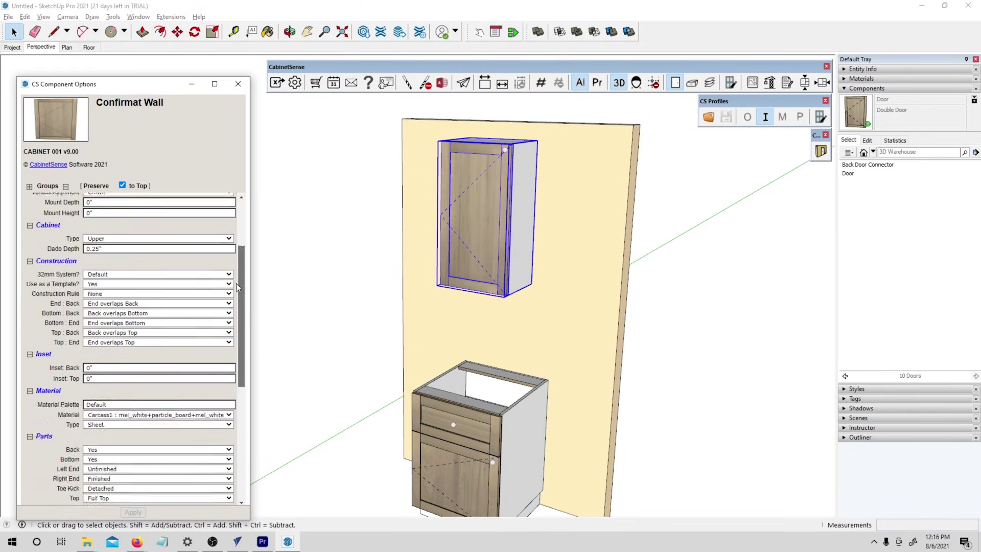
{"action": "left_click_drag", "start_coordinate": [241, 228], "coordinate": [241, 352]}
{"action": "mouse_move", "coordinate": [51, 383]}
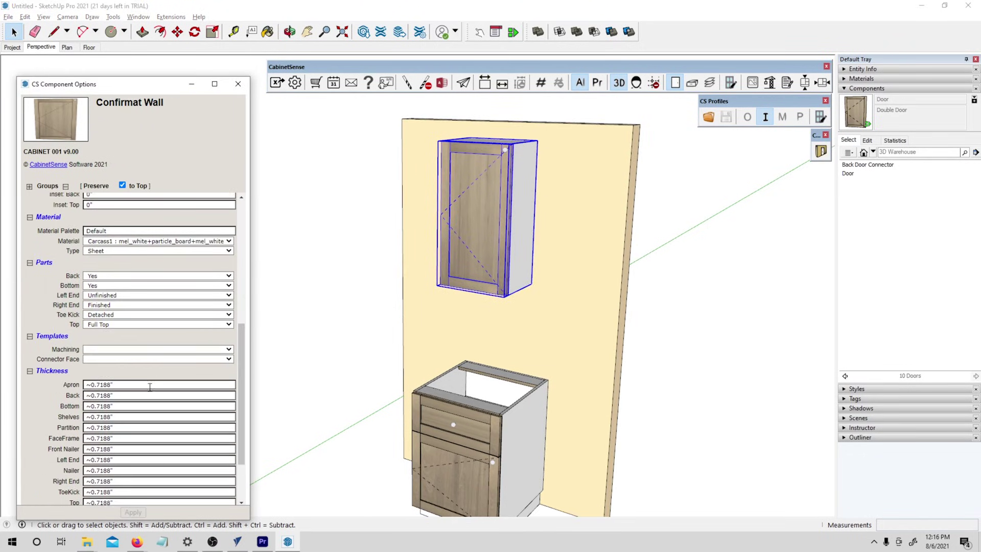
{"action": "scroll", "coordinate": [49, 378], "scroll_direction": "down", "scroll_amount": 3}
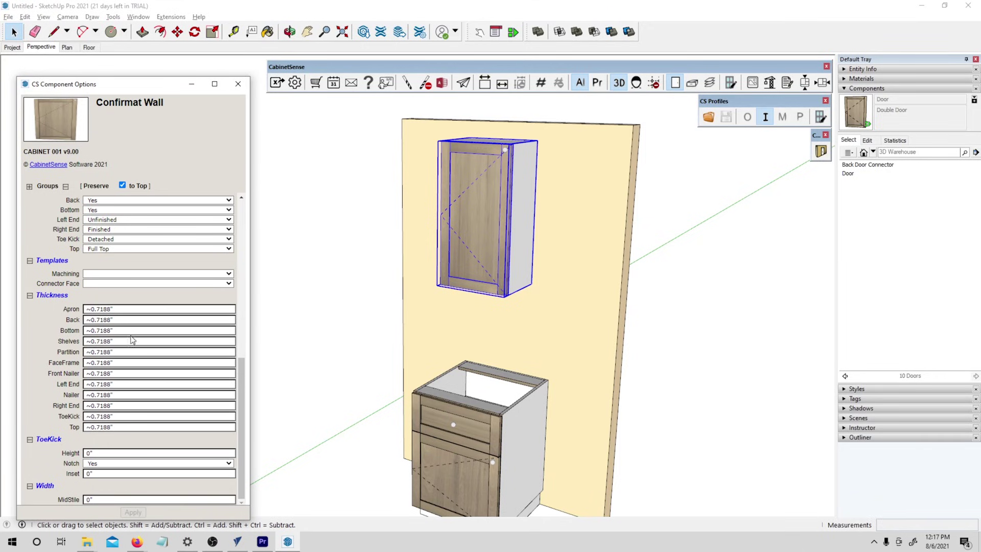
{"action": "scroll", "coordinate": [132, 340], "scroll_direction": "up", "scroll_amount": 3}
{"action": "scroll", "coordinate": [116, 252], "scroll_direction": "up", "scroll_amount": 2}
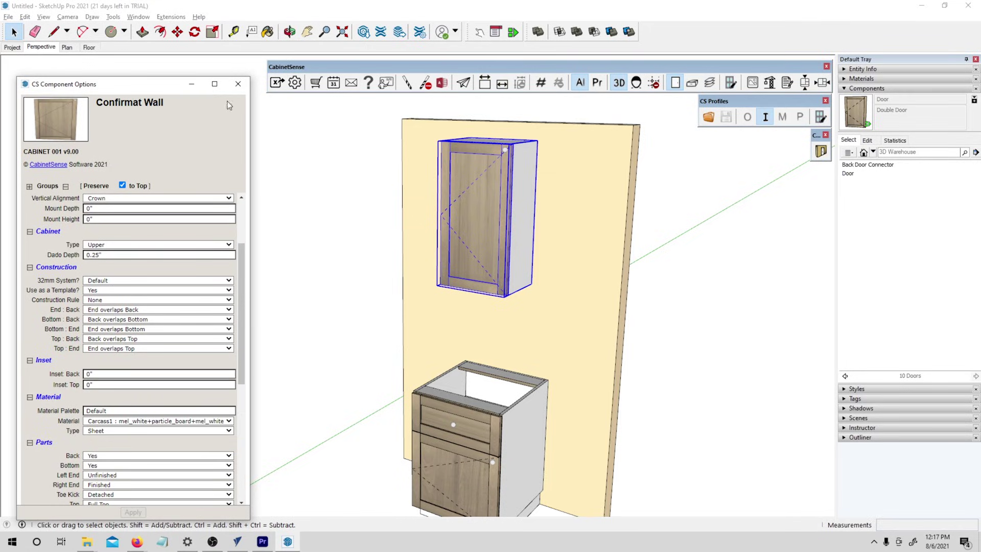
- Close the options dialog and open the base cabinet for editing
{"action": "left_click", "coordinate": [238, 84]}
{"action": "middle_click_drag", "start_coordinate": [444, 445], "coordinate": [480, 440]}
{"action": "scroll", "coordinate": [479, 440], "scroll_direction": "down", "scroll_amount": 2}
{"action": "left_click", "coordinate": [480, 439]}
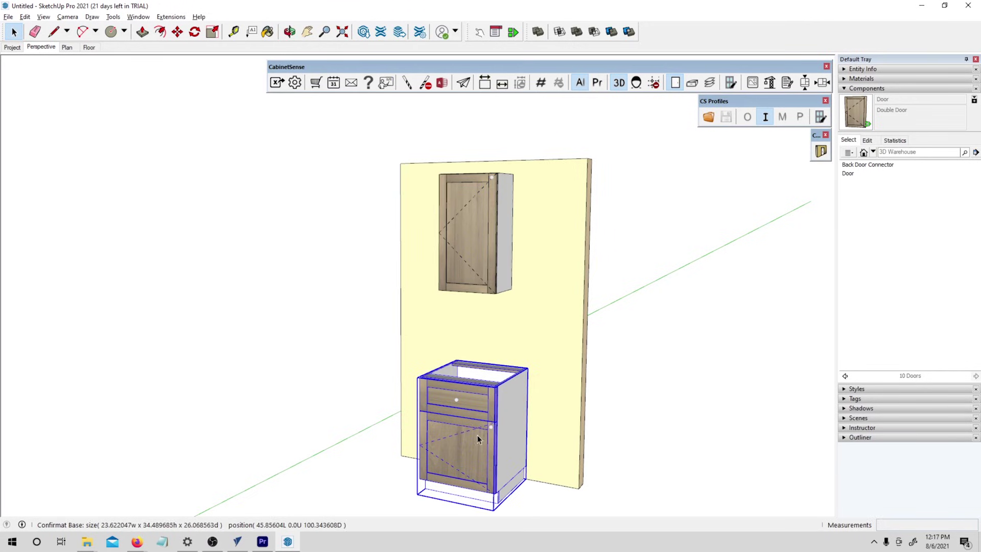
{"action": "double_click", "coordinate": [478, 434]}
- Delete the base cabinet's drawer front, drawer box and lower door
{"action": "left_click", "coordinate": [470, 397]}
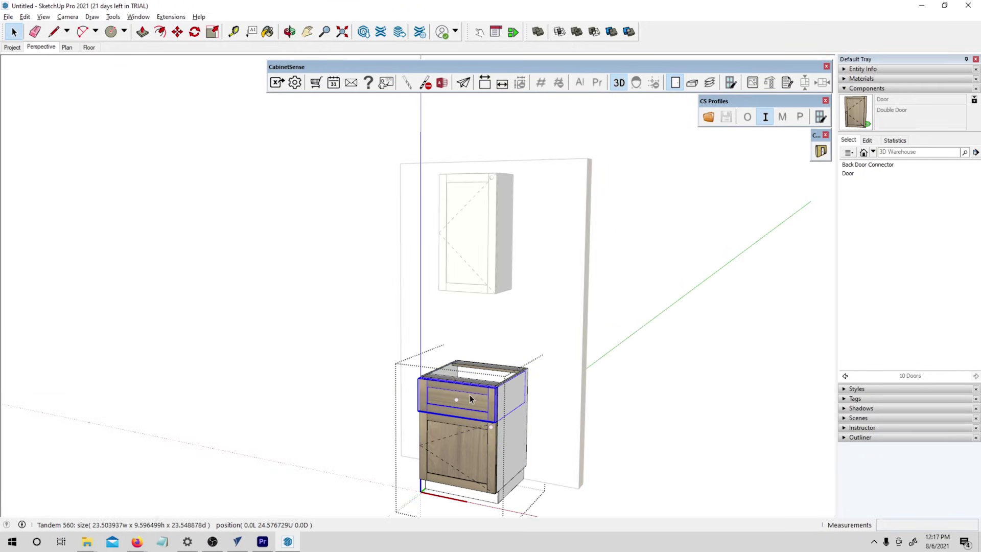
{"action": "key", "text": "Delete"}
{"action": "left_click", "coordinate": [466, 406]}
{"action": "key", "text": "Delete"}
{"action": "left_click", "coordinate": [460, 437]}
{"action": "key", "text": "Delete"}
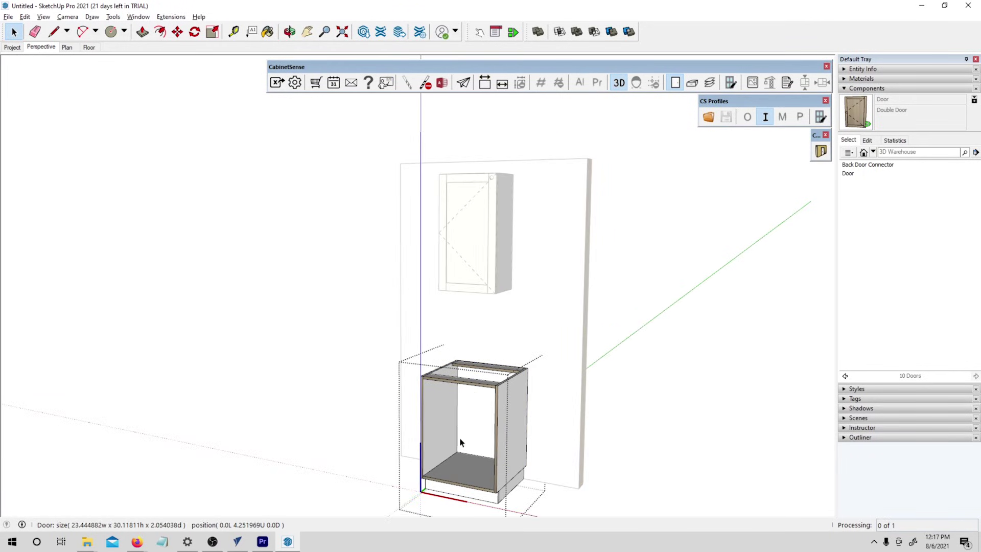
{"action": "middle_click_drag", "start_coordinate": [459, 442], "coordinate": [494, 494]}
{"action": "scroll", "coordinate": [494, 494], "scroll_direction": "up", "scroll_amount": 2}
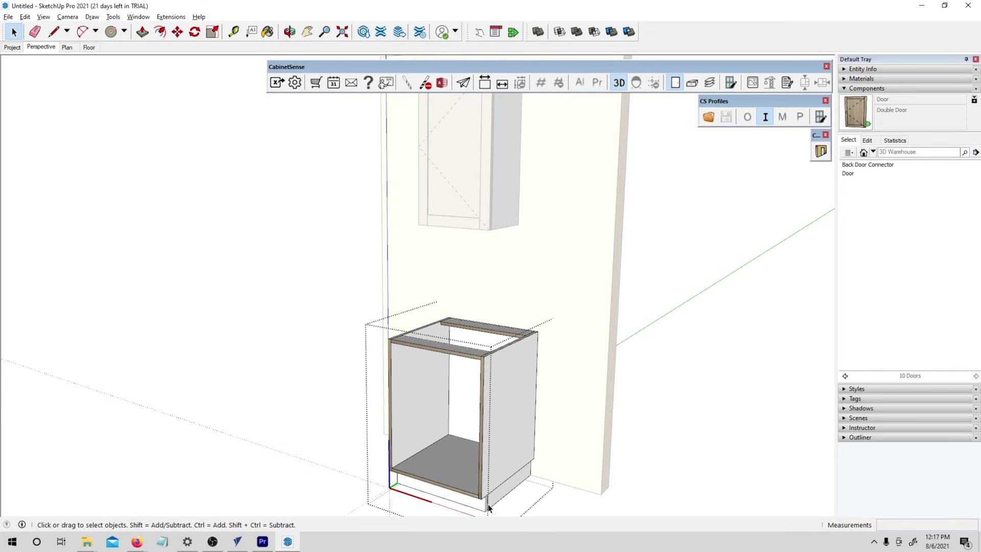
{"action": "left_click", "coordinate": [845, 377]}
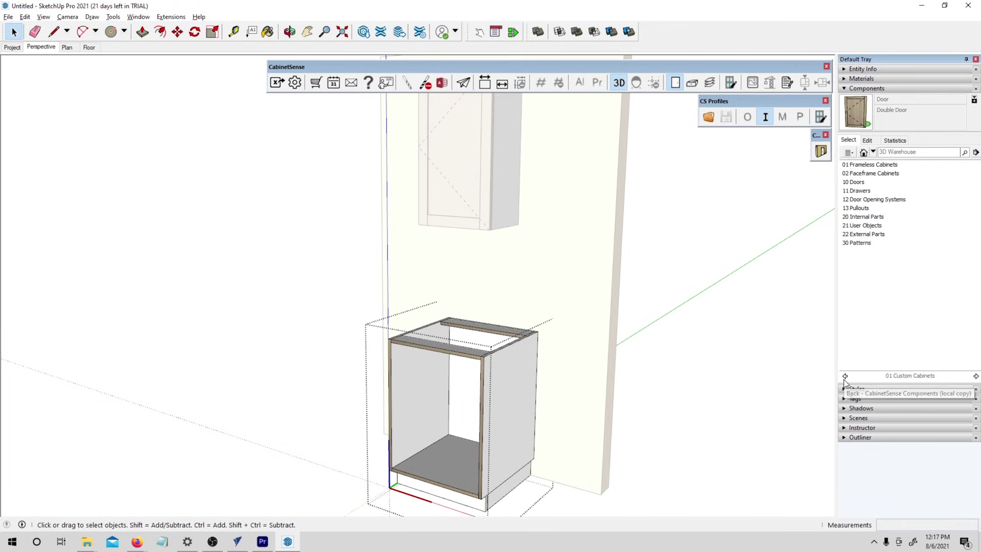
- Place a Shelf Fixed from 20 Internal Parts inside the base cabinet and show its CS options
{"action": "left_click", "coordinate": [863, 217]}
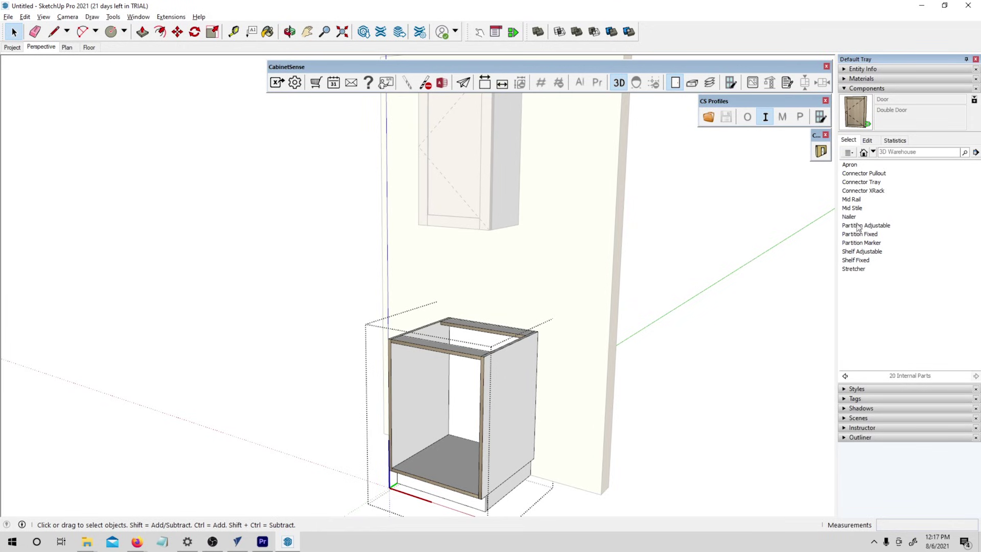
{"action": "left_click", "coordinate": [857, 261]}
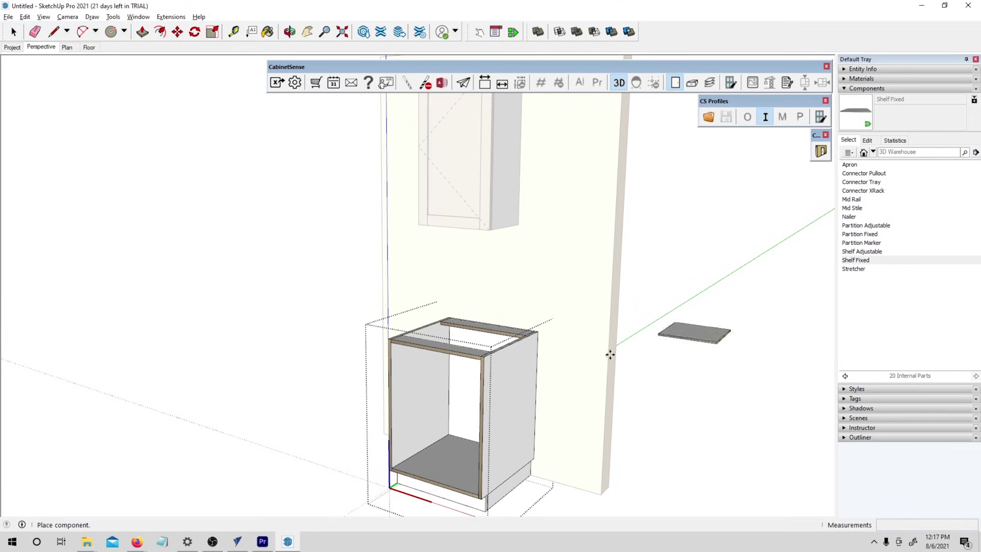
{"action": "left_click", "coordinate": [409, 437]}
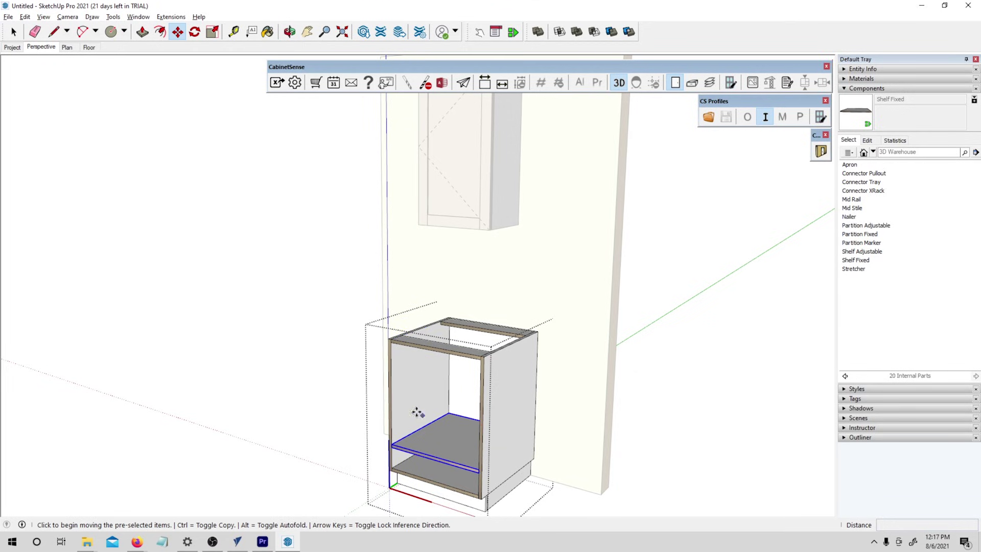
{"action": "middle_click_drag", "start_coordinate": [416, 409], "coordinate": [412, 388]}
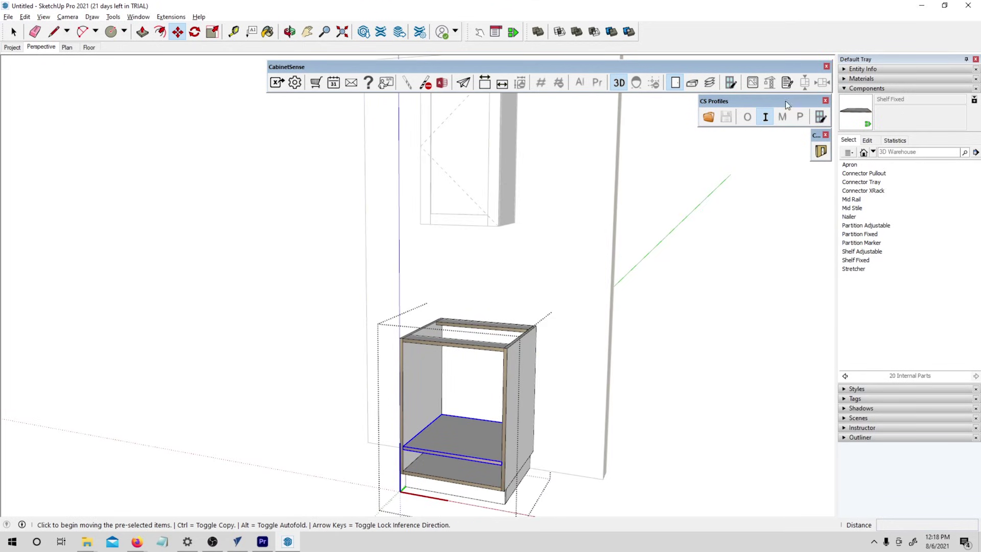
{"action": "left_click", "coordinate": [787, 83]}
{"action": "scroll", "coordinate": [198, 331], "scroll_direction": "down", "scroll_amount": 5}
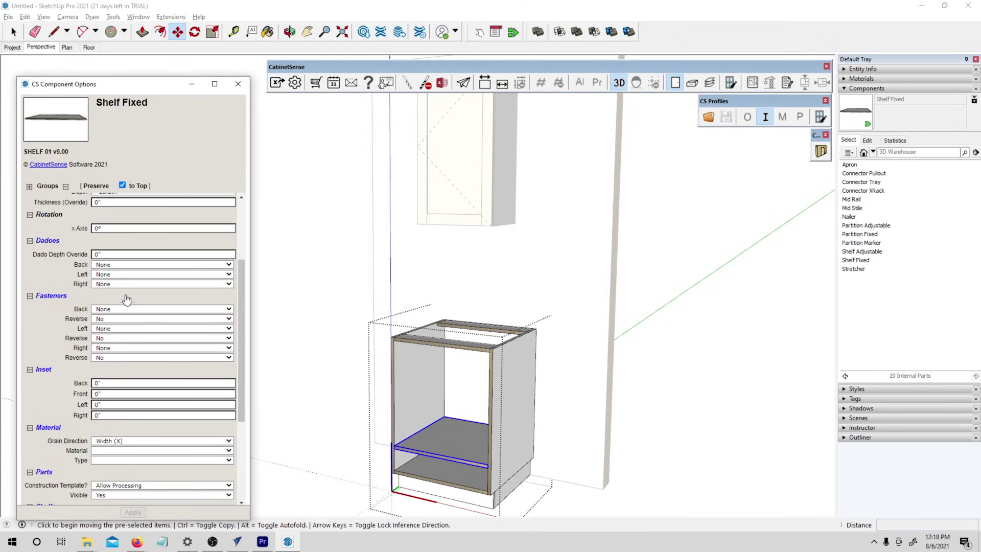
- Make the fixed shelf a 4" Partial depth shelf and apply it
{"action": "scroll", "coordinate": [126, 338], "scroll_direction": "down", "scroll_amount": 2}
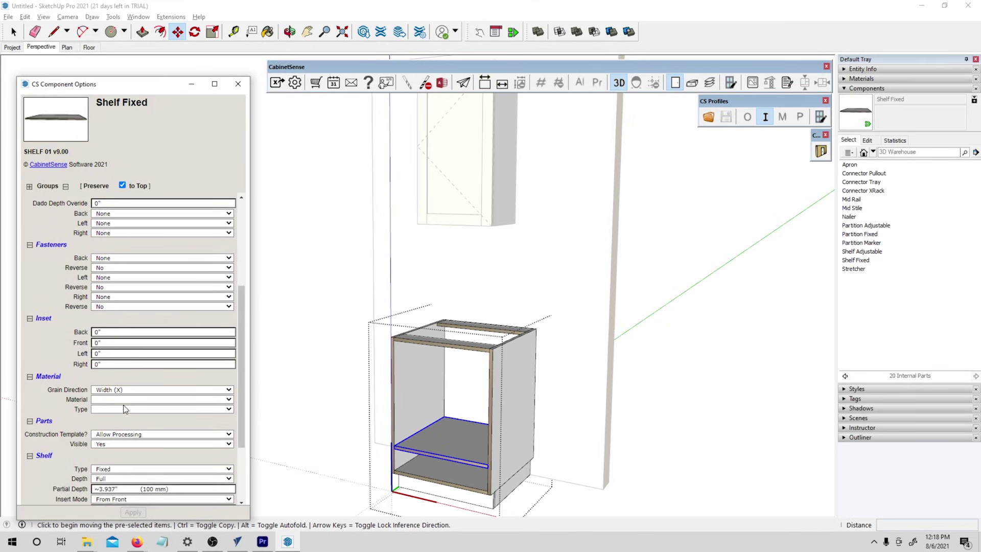
{"action": "scroll", "coordinate": [123, 405], "scroll_direction": "down", "scroll_amount": 4}
{"action": "left_click", "coordinate": [108, 380]}
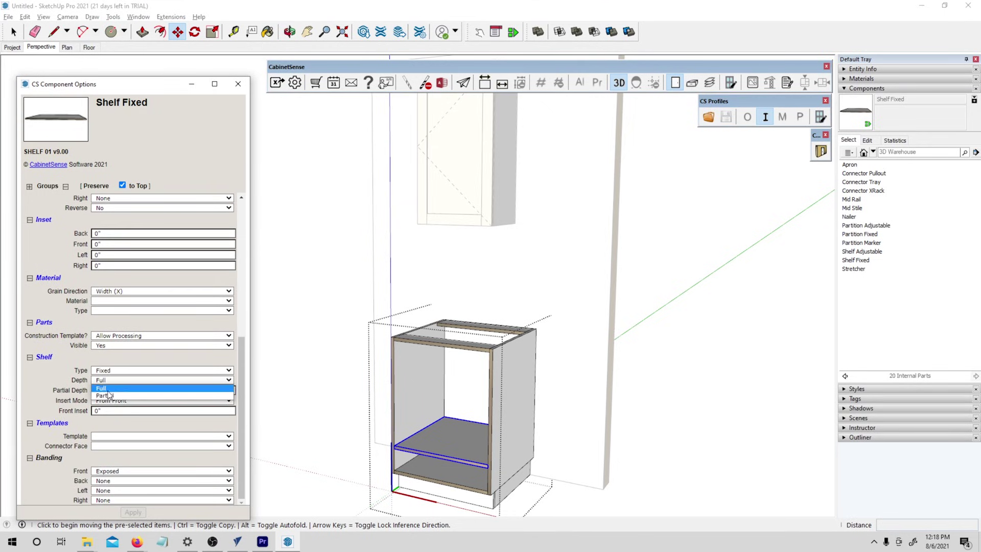
{"action": "left_click", "coordinate": [108, 395]}
{"action": "double_click", "coordinate": [118, 390]}
{"action": "type", "text": "4"}
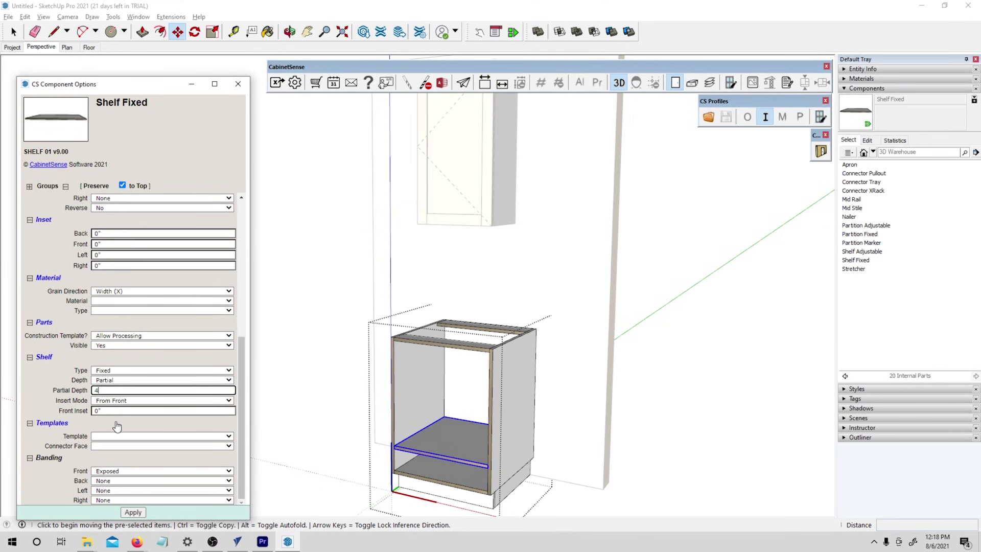
{"action": "key", "text": "Tab"}
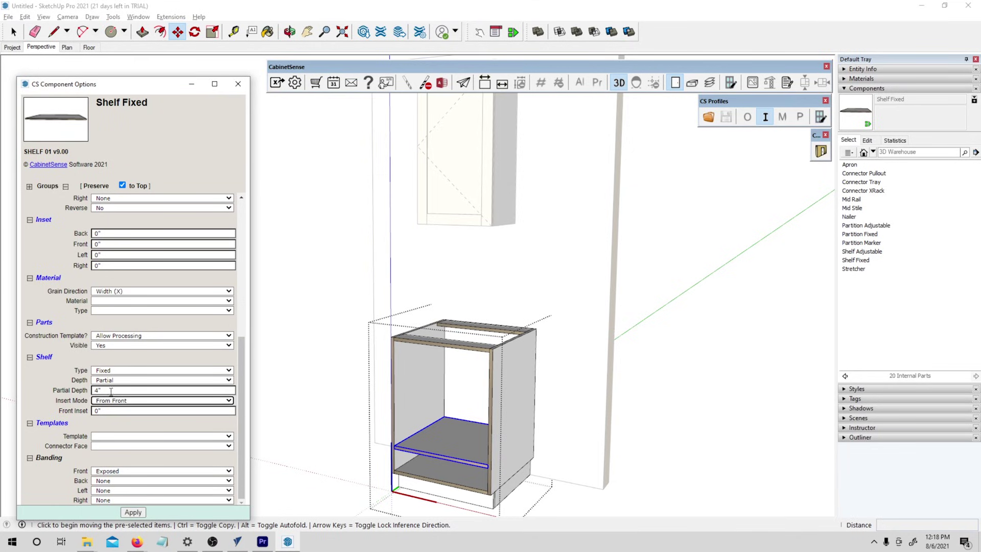
{"action": "left_click", "coordinate": [133, 512]}
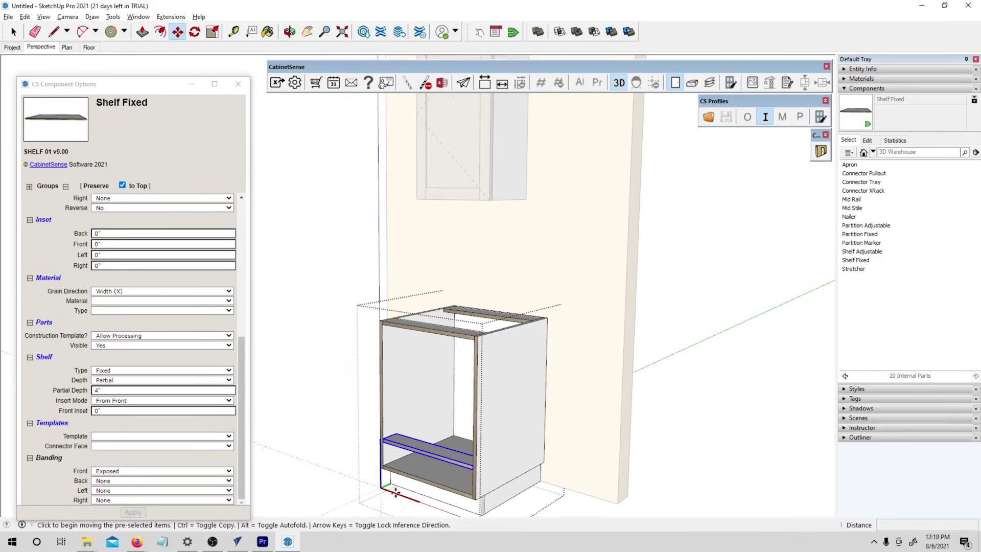
- Set the shelf's left and right fasteners to Confirmat
{"action": "scroll", "coordinate": [158, 364], "scroll_direction": "up", "scroll_amount": 3}
{"action": "scroll", "coordinate": [158, 364], "scroll_direction": "up", "scroll_amount": 3}
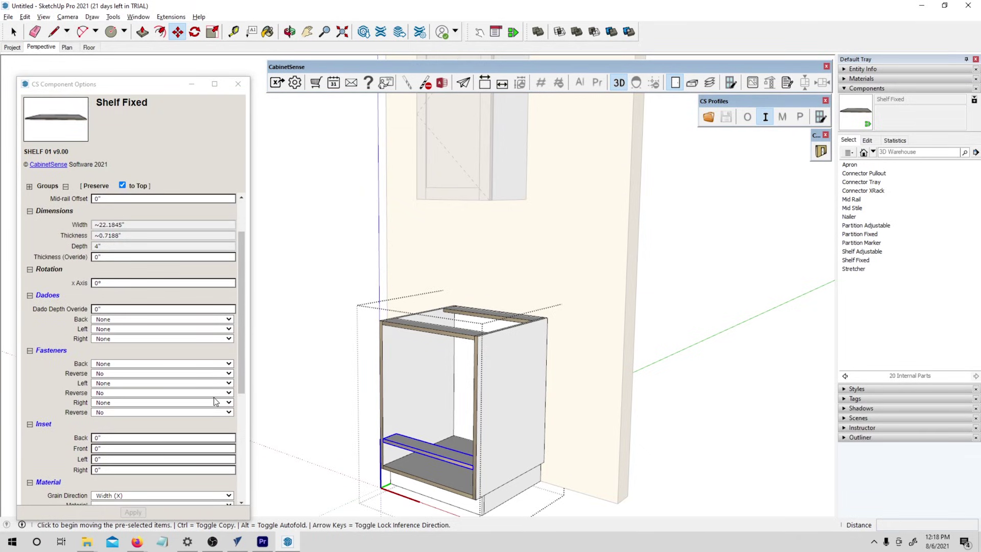
{"action": "left_click", "coordinate": [109, 384]}
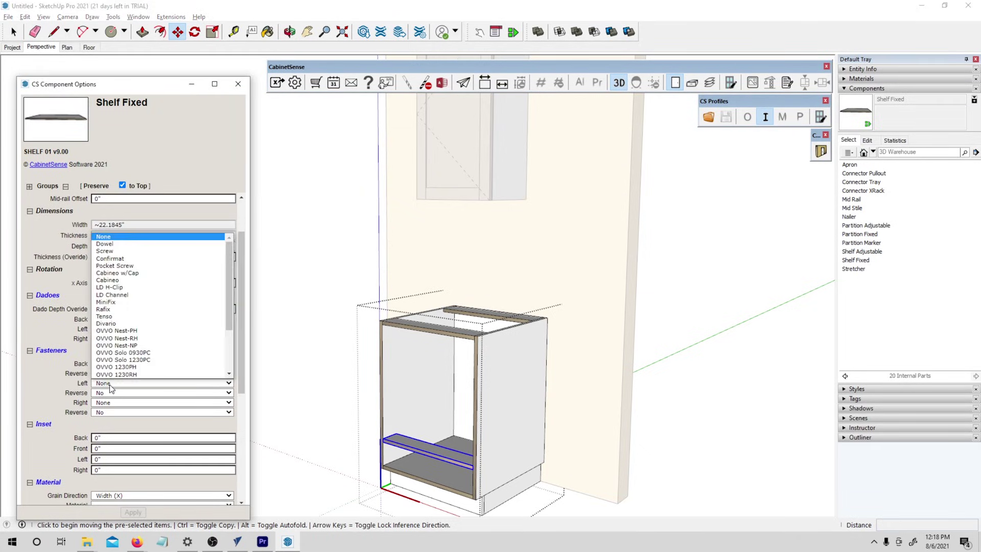
{"action": "left_click", "coordinate": [123, 251]}
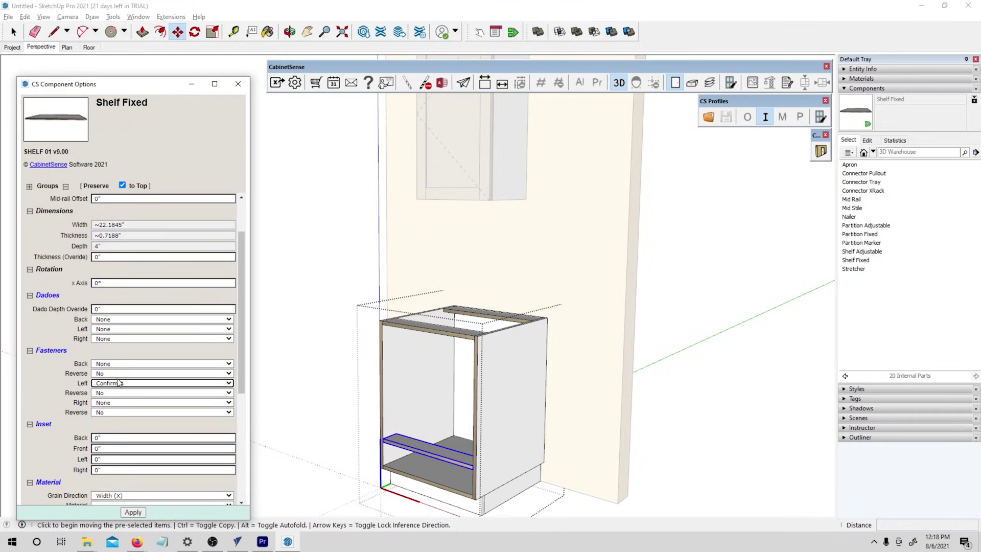
{"action": "left_click", "coordinate": [117, 402]}
{"action": "scroll", "coordinate": [153, 328], "scroll_direction": "down", "scroll_amount": 1}
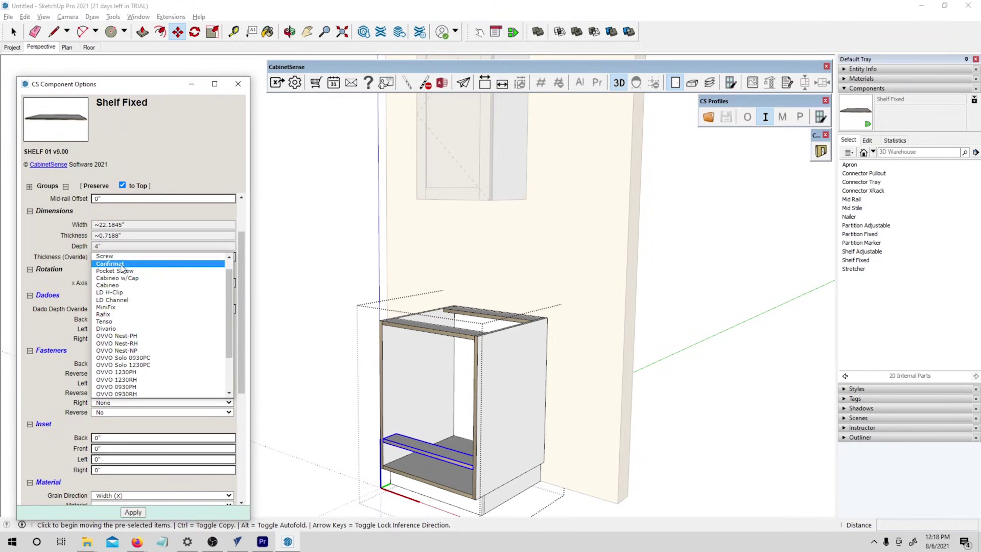
{"action": "left_click", "coordinate": [118, 266]}
{"action": "middle_click_drag", "start_coordinate": [307, 415], "coordinate": [339, 414]}
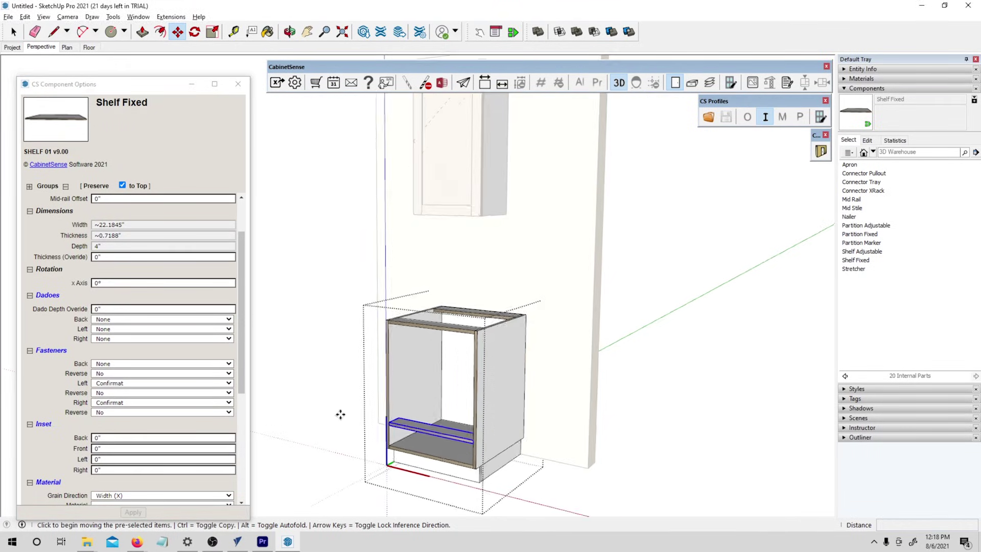
{"action": "key", "text": "space"}
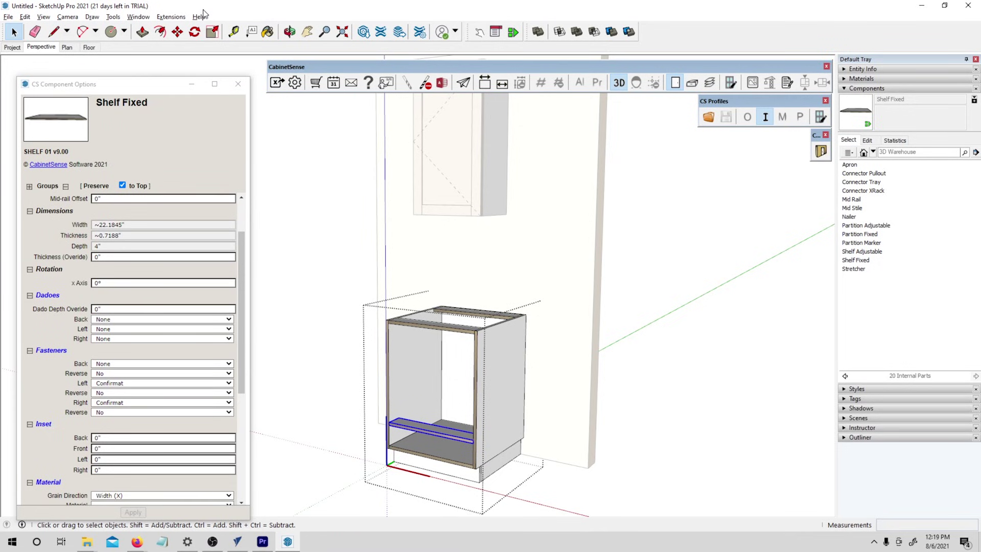
- Run CabinetSense Fill to add a second fixed shelf above the first in the base cabinet
{"action": "left_click", "coordinate": [171, 17]}
{"action": "mouse_move", "coordinate": [179, 68]}
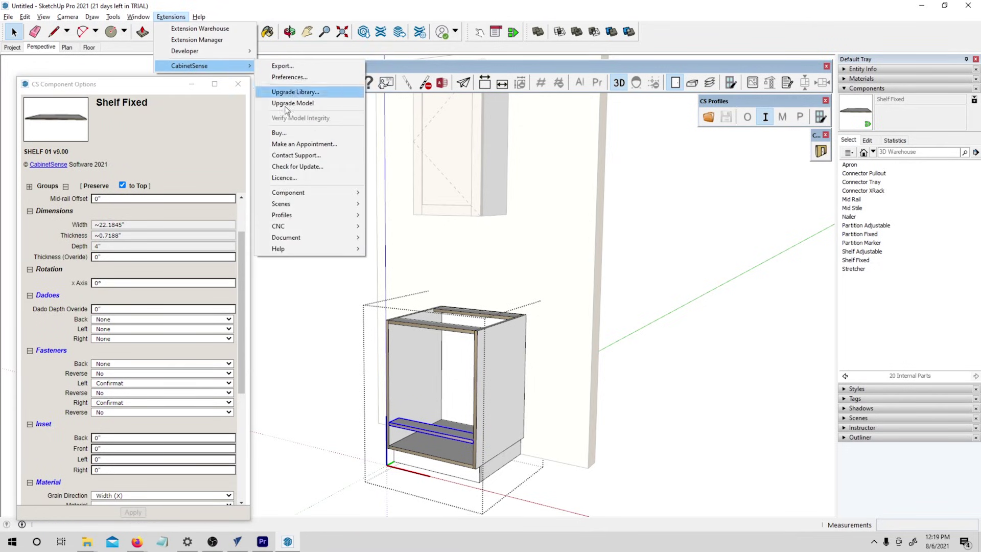
{"action": "mouse_move", "coordinate": [312, 194]}
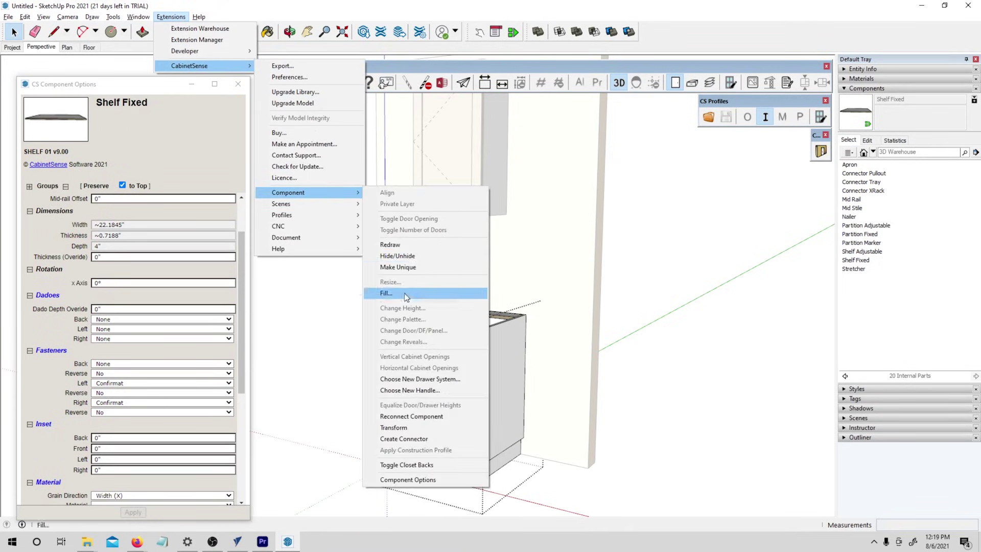
{"action": "left_click", "coordinate": [387, 293]}
{"action": "left_click", "coordinate": [446, 288]}
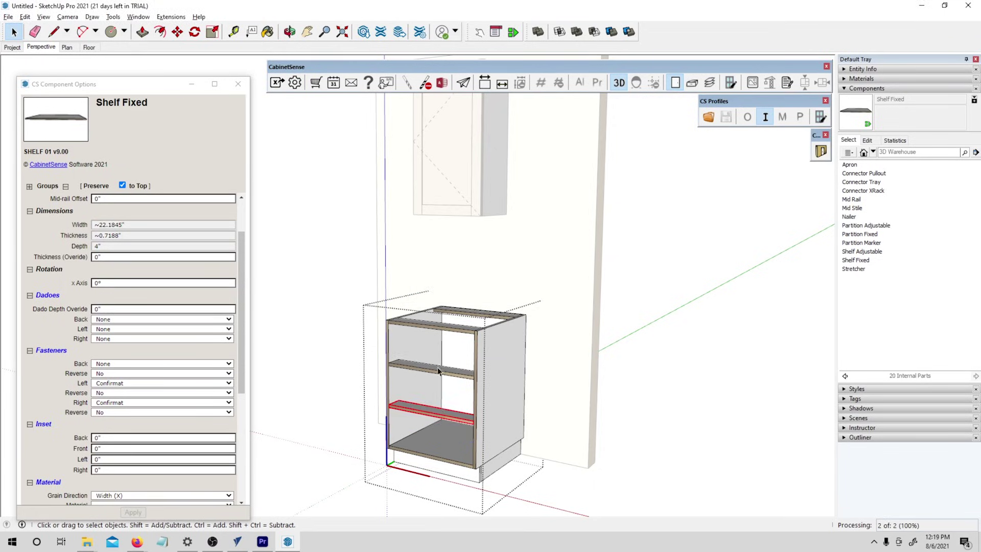
{"action": "middle_click_drag", "start_coordinate": [397, 360], "coordinate": [445, 356]}
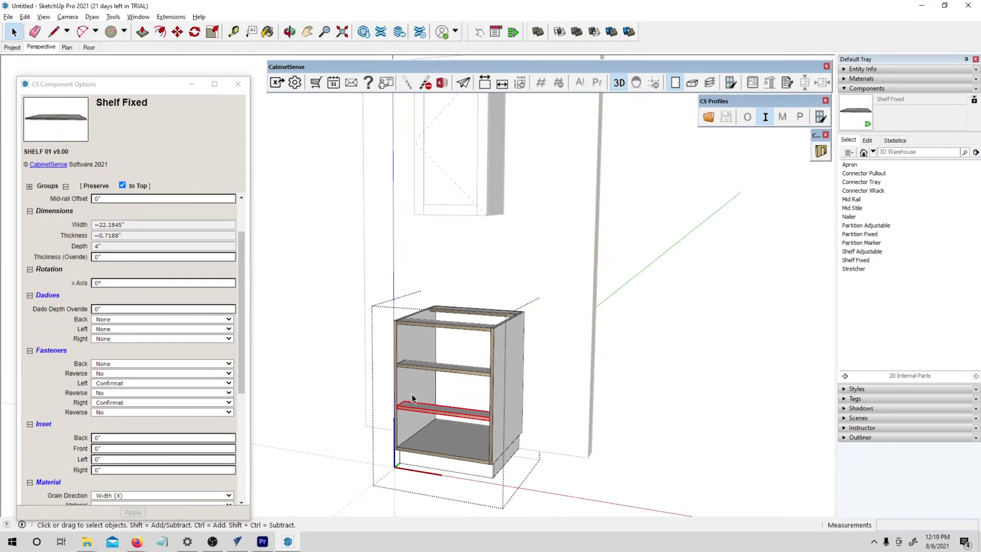
{"action": "left_click", "coordinate": [336, 392]}
{"action": "middle_click_drag", "start_coordinate": [470, 391], "coordinate": [428, 381]}
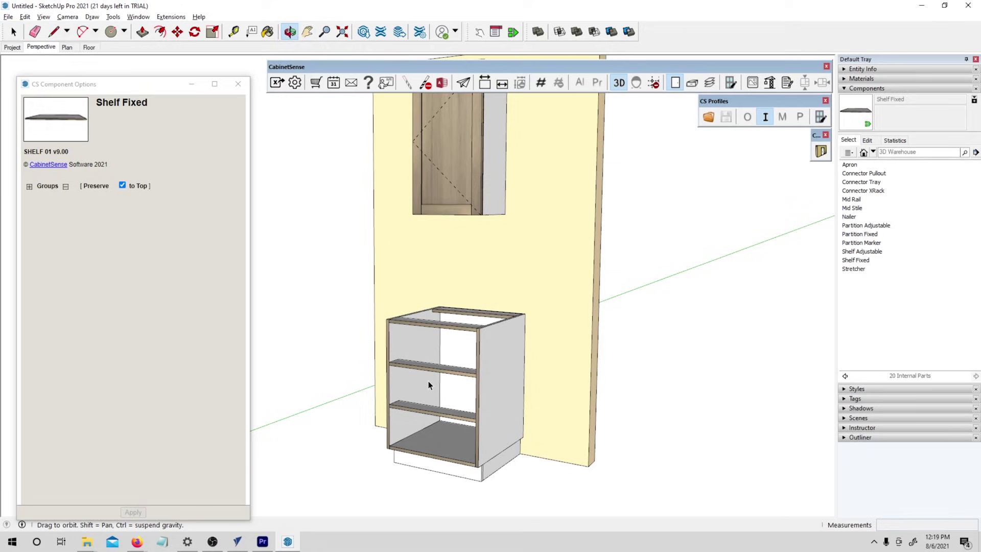
- Pick the Accuride 3832 imp drawer from Custom Cabinets > Drawers > Imperial Drawers
{"action": "left_click", "coordinate": [846, 376]}
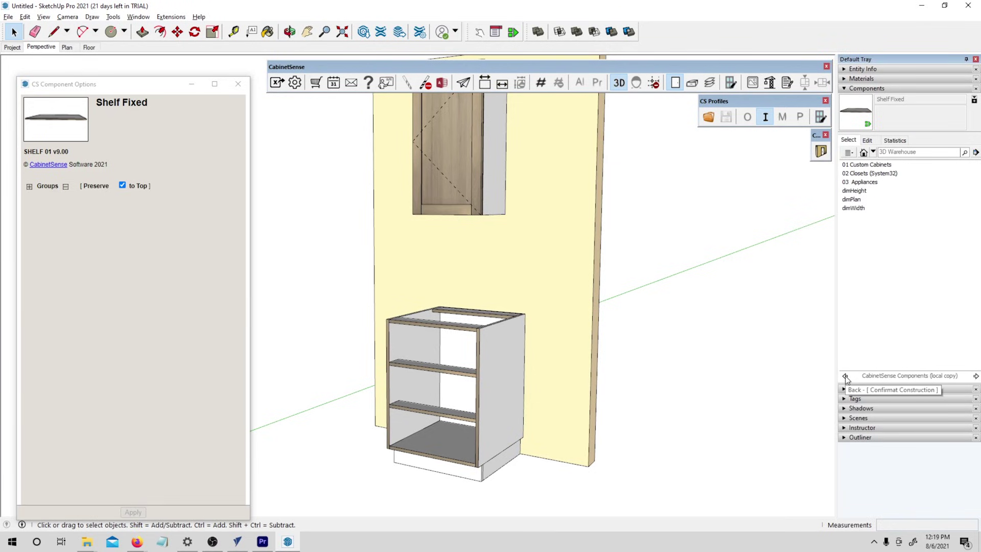
{"action": "left_click", "coordinate": [860, 164]}
{"action": "left_click", "coordinate": [858, 192]}
{"action": "left_click", "coordinate": [888, 174]}
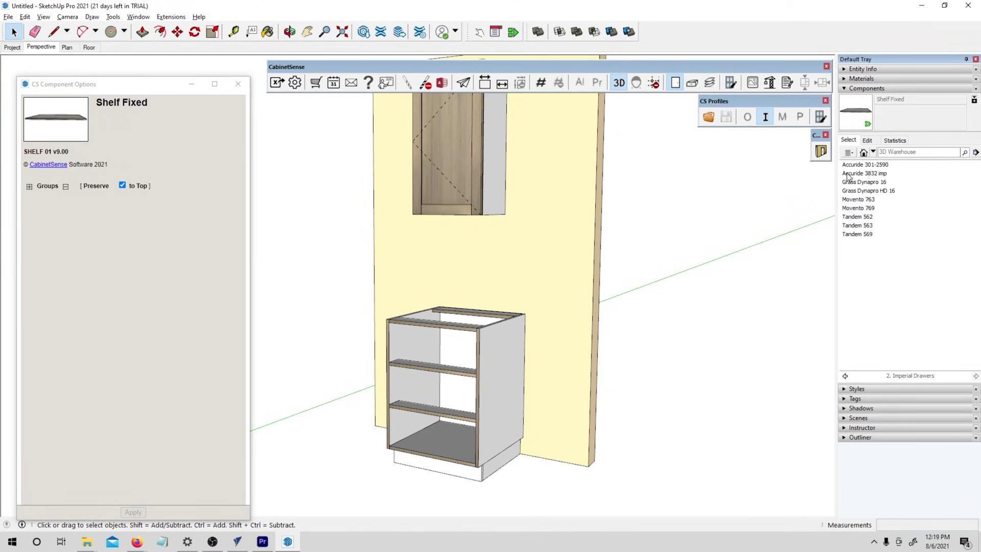
{"action": "left_click", "coordinate": [874, 175]}
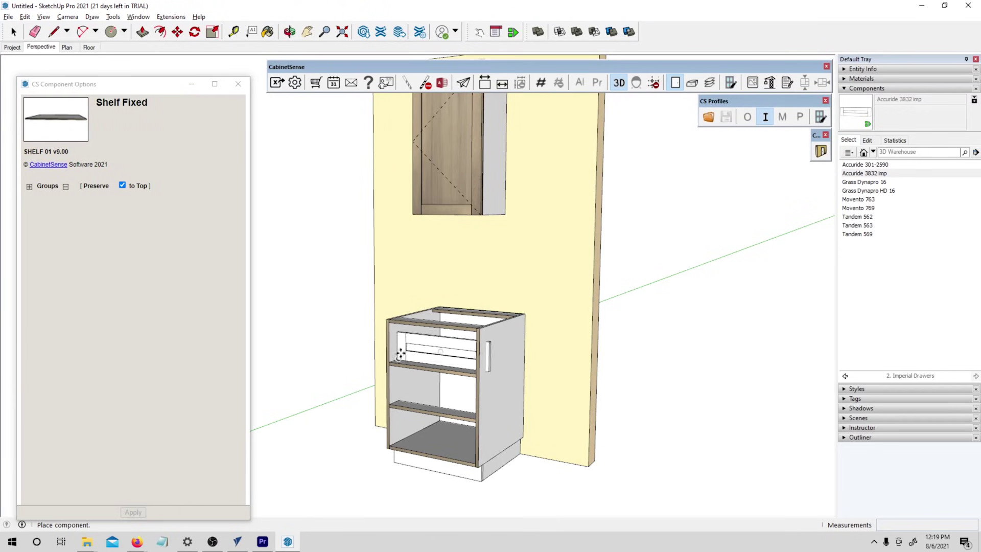
- Place Accuride 3832 imp drawers in the base cabinet's top, middle and lowest openings
{"action": "right_click", "coordinate": [402, 355]}
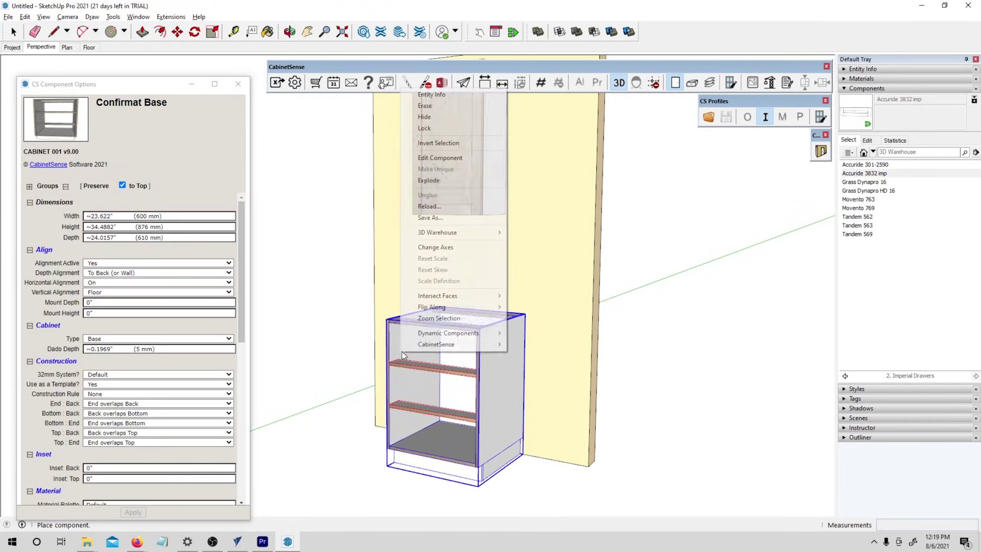
{"action": "left_click", "coordinate": [433, 158]}
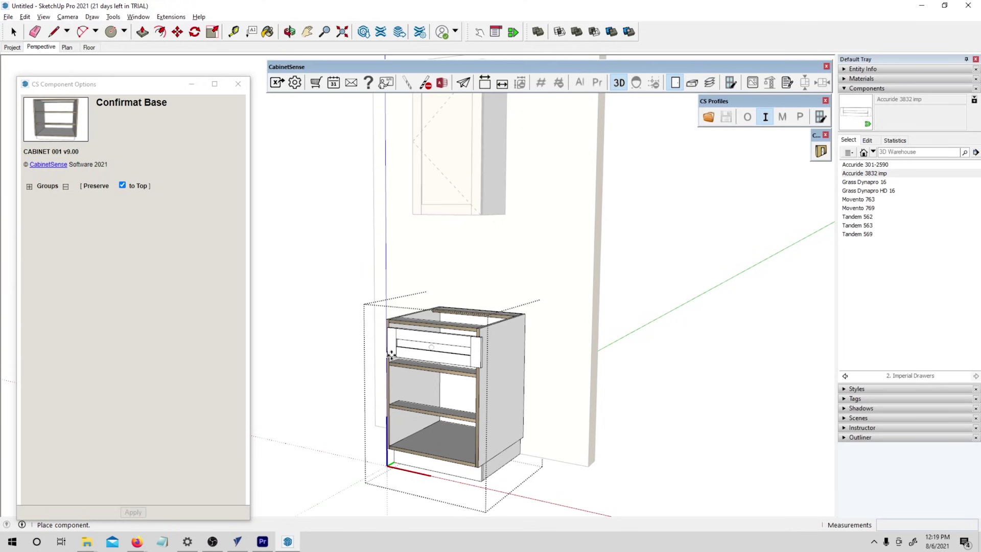
{"action": "left_click", "coordinate": [390, 354]}
{"action": "left_click", "coordinate": [877, 176]}
{"action": "left_click", "coordinate": [409, 393]}
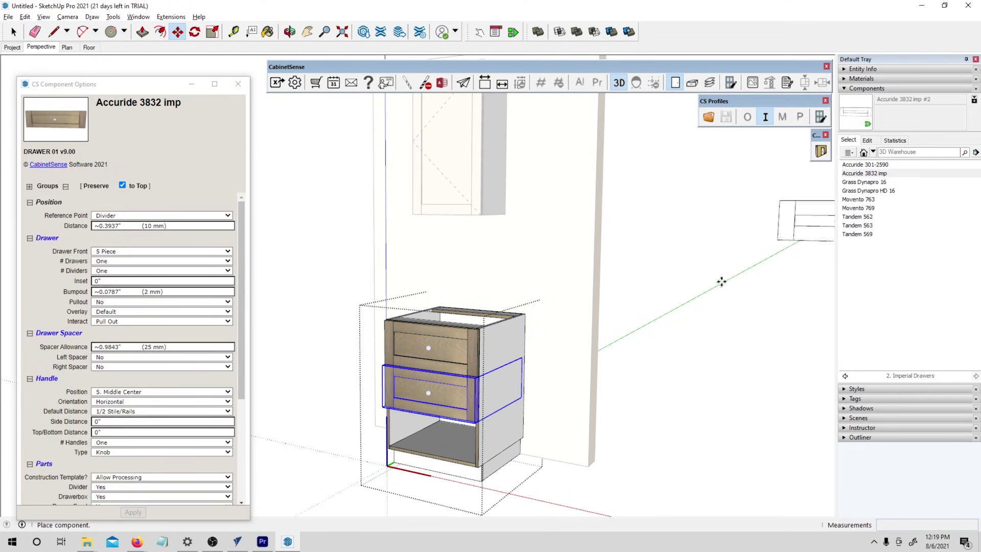
{"action": "left_click", "coordinate": [457, 479]}
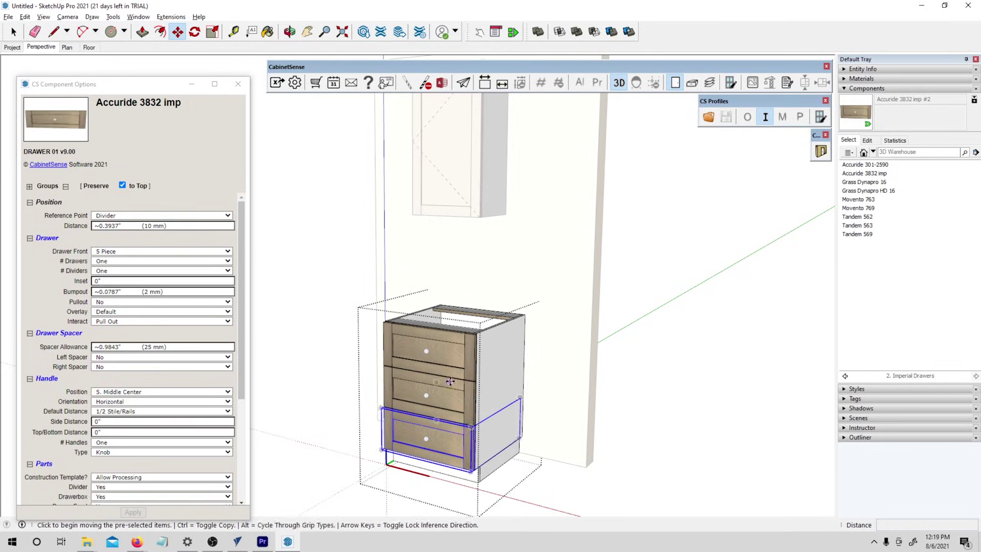
- Hide the doors and drawer fronts by turning off the Door Layer
{"action": "key", "text": "space"}
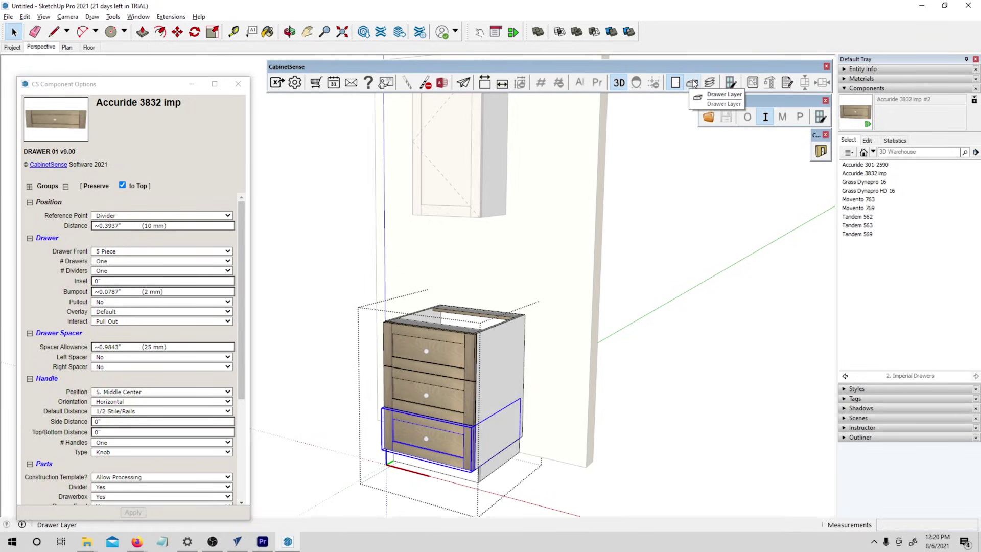
{"action": "left_click", "coordinate": [676, 82]}
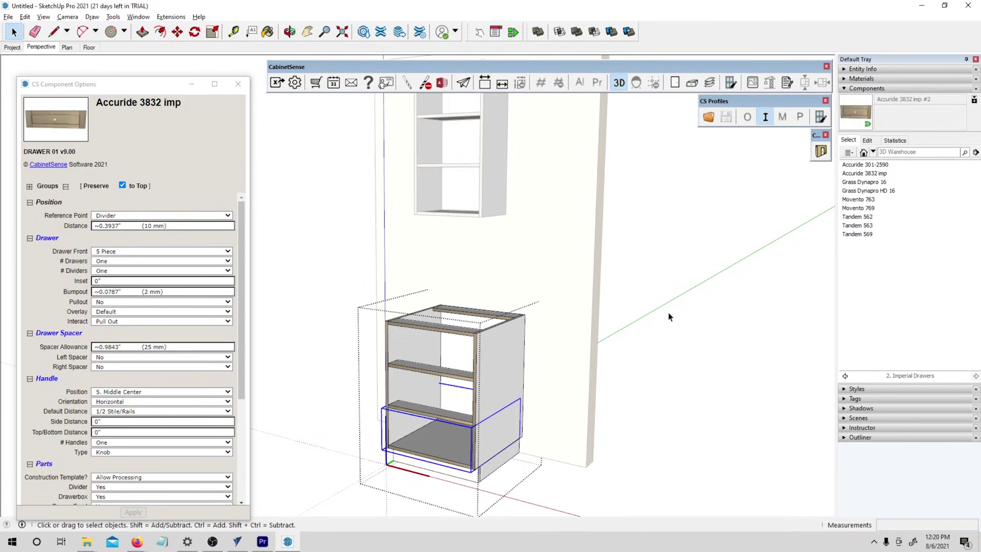
{"action": "left_click", "coordinate": [670, 317]}
- Resize the base cabinet to Width 18, Height 34 and Depth 24, and apply
{"action": "left_click", "coordinate": [481, 370]}
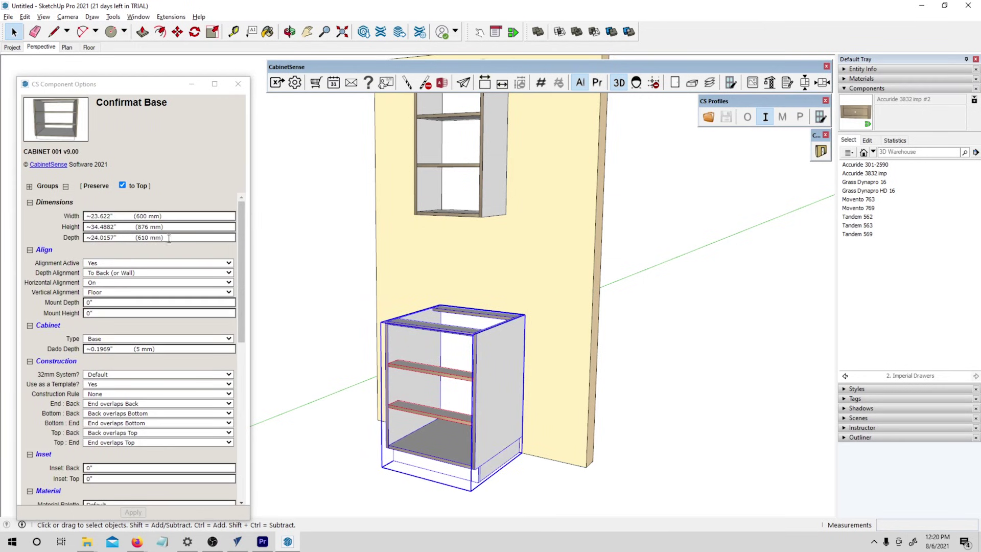
{"action": "left_click", "coordinate": [184, 215]}
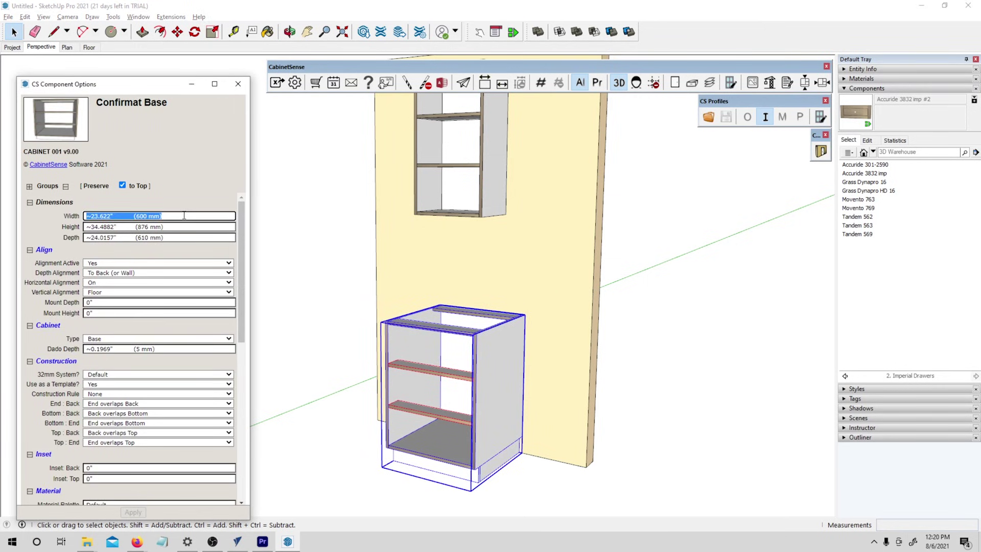
{"action": "type", "text": "18"}
{"action": "key", "text": "Tab"}
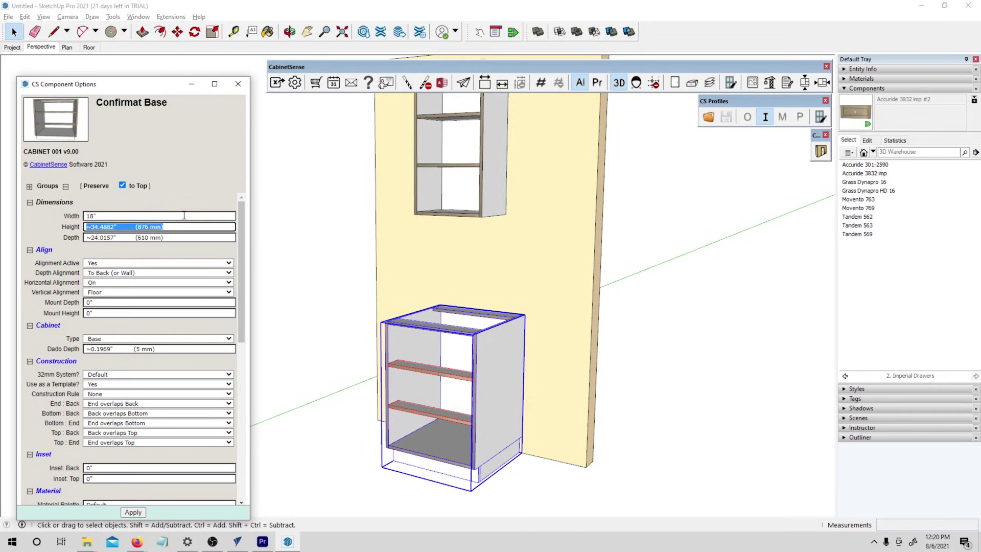
{"action": "type", "text": "34"}
{"action": "key", "text": "Tab"}
{"action": "type", "text": "24"}
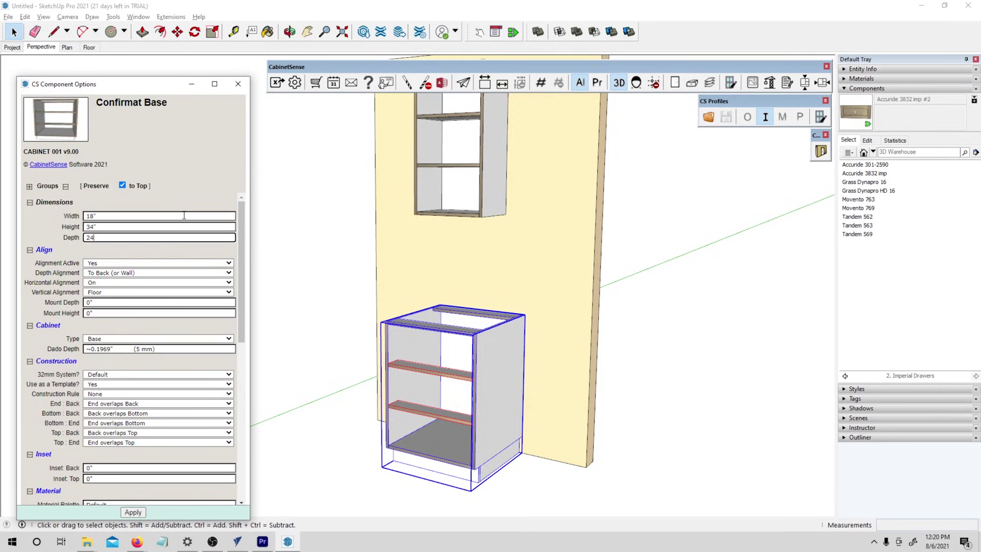
{"action": "key", "text": "Tab"}
{"action": "left_click", "coordinate": [134, 512]}
- Set the cabinet's Dado Depth to .25 and apply
{"action": "scroll", "coordinate": [132, 298], "scroll_direction": "down", "scroll_amount": 1}
{"action": "left_click", "coordinate": [134, 298]}
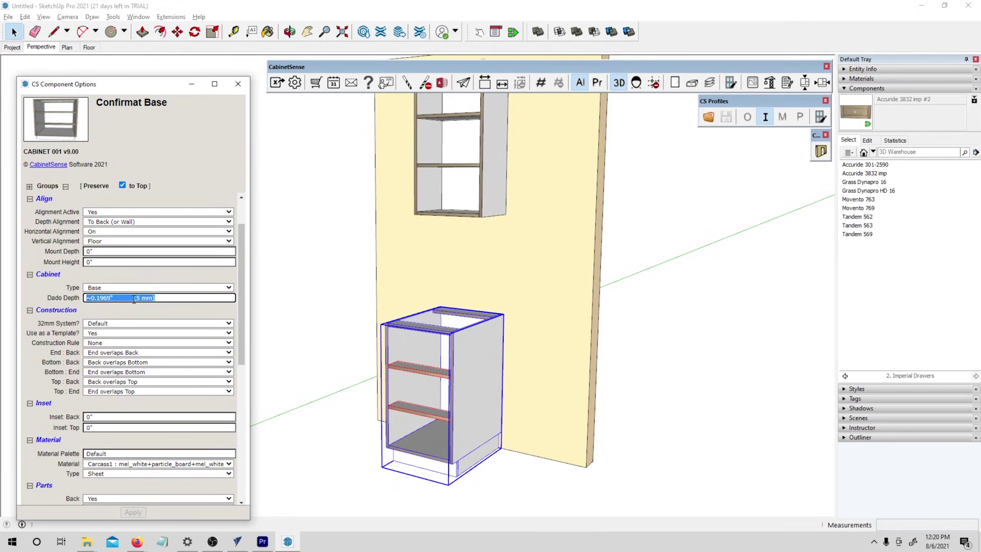
{"action": "type", "text": ".25"}
{"action": "key", "text": "Tab"}
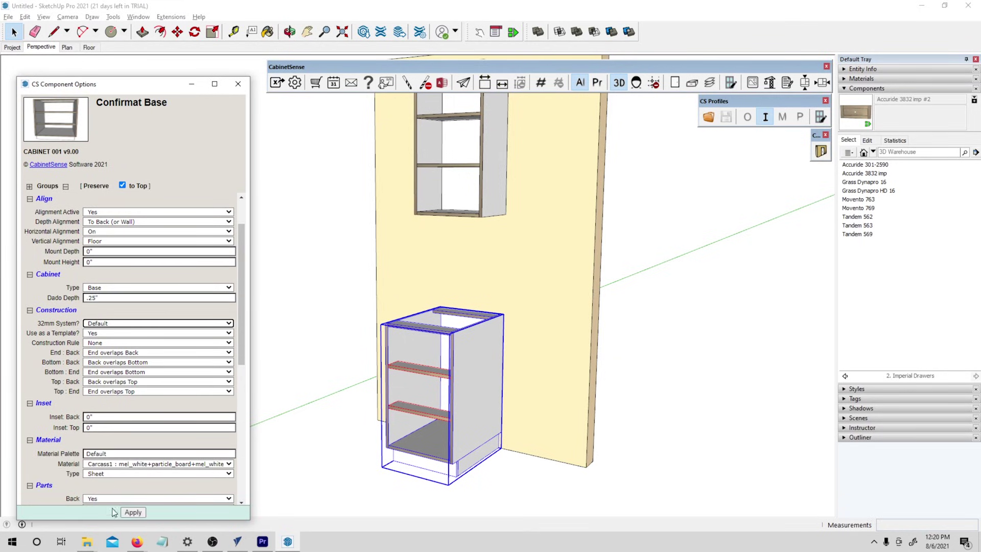
{"action": "left_click", "coordinate": [132, 512]}
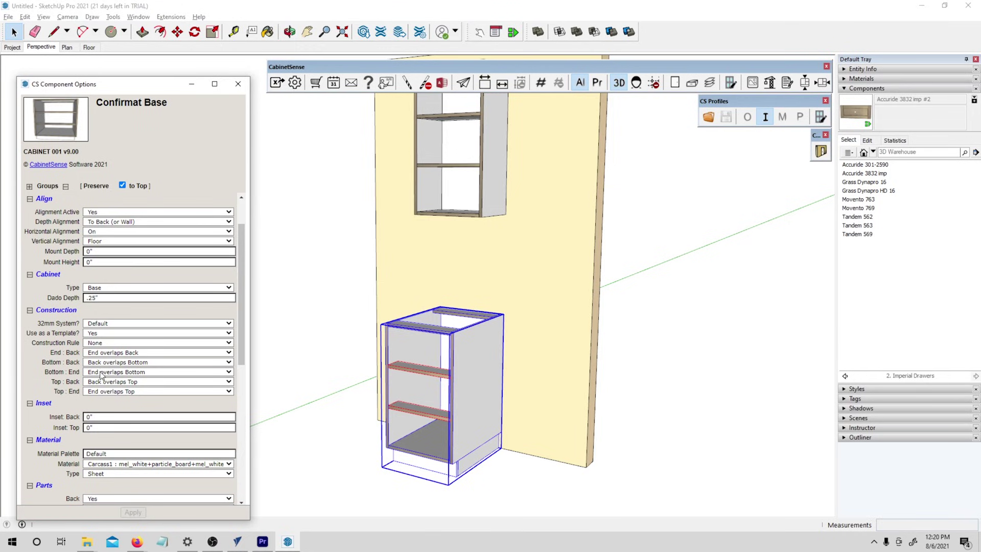
{"action": "scroll", "coordinate": [113, 351], "scroll_direction": "down", "scroll_amount": 5}
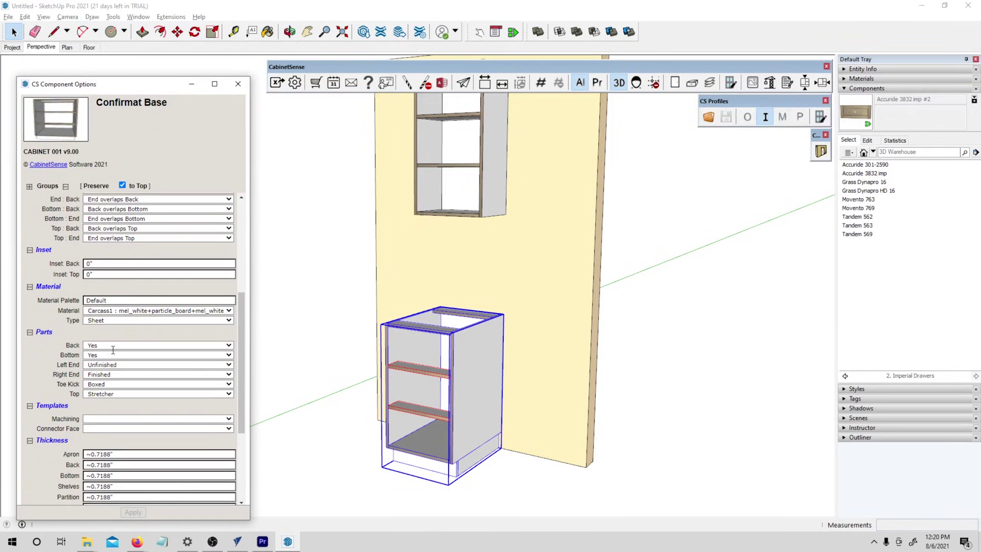
- Switch the cabinet's Toe Kick style to Integrated and apply it
{"action": "scroll", "coordinate": [519, 464], "scroll_direction": "up", "scroll_amount": 3}
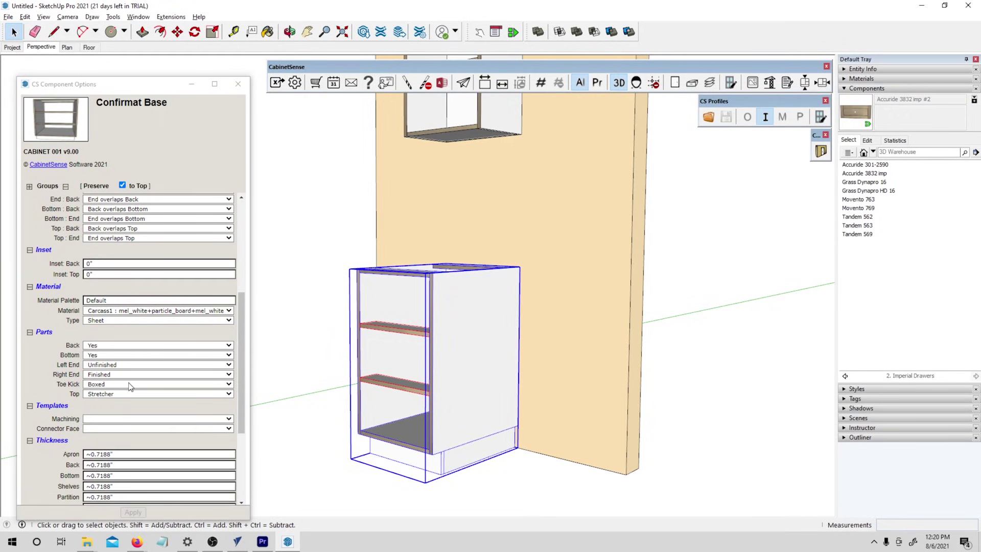
{"action": "left_click", "coordinate": [130, 387]}
{"action": "left_click", "coordinate": [128, 394]}
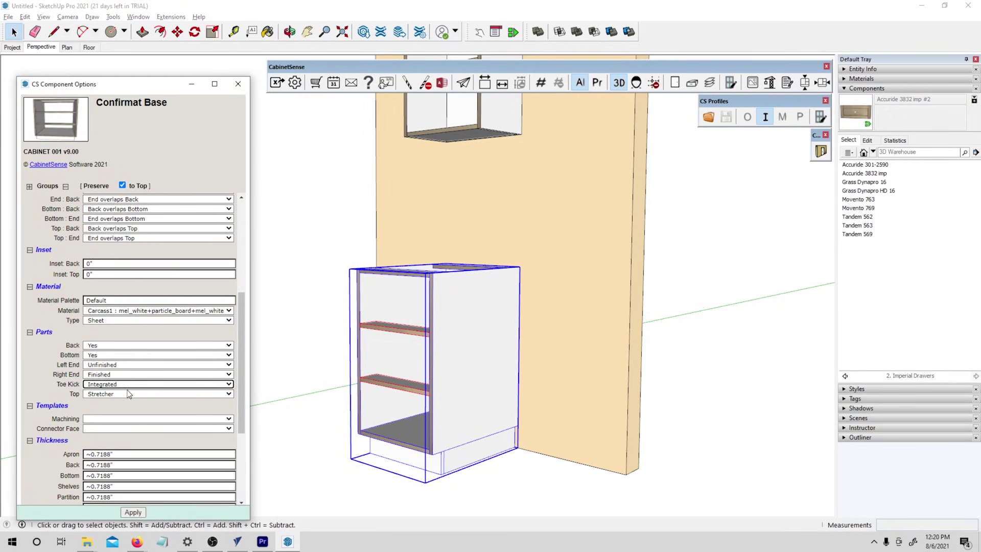
{"action": "left_click", "coordinate": [133, 512]}
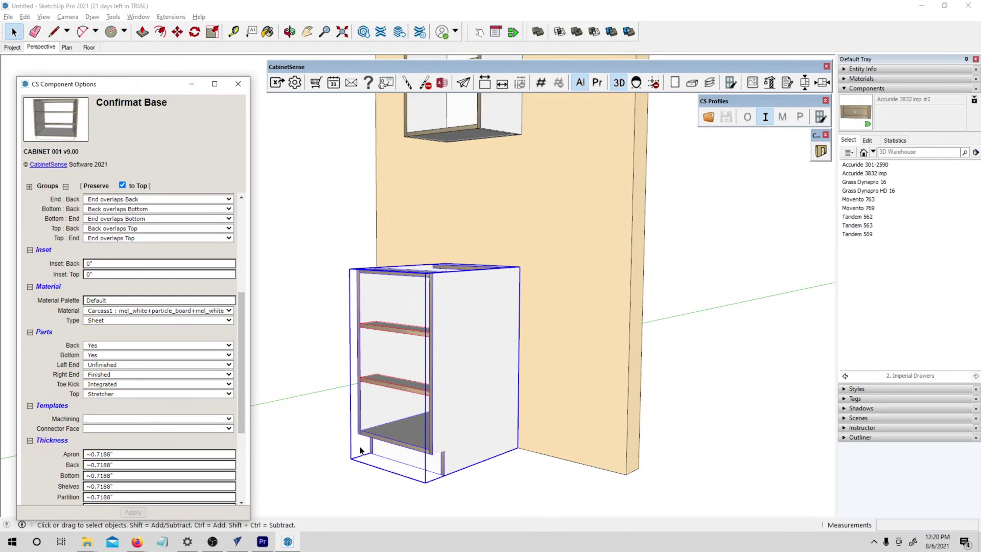
{"action": "middle_click_drag", "start_coordinate": [700, 399], "coordinate": [570, 473]}
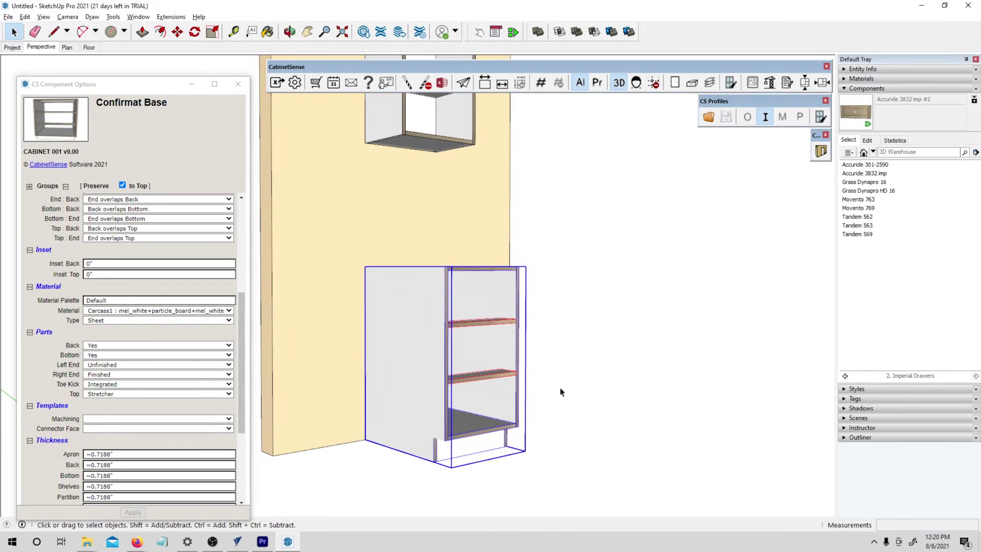
{"action": "middle_click_drag", "start_coordinate": [561, 392], "coordinate": [390, 409]}
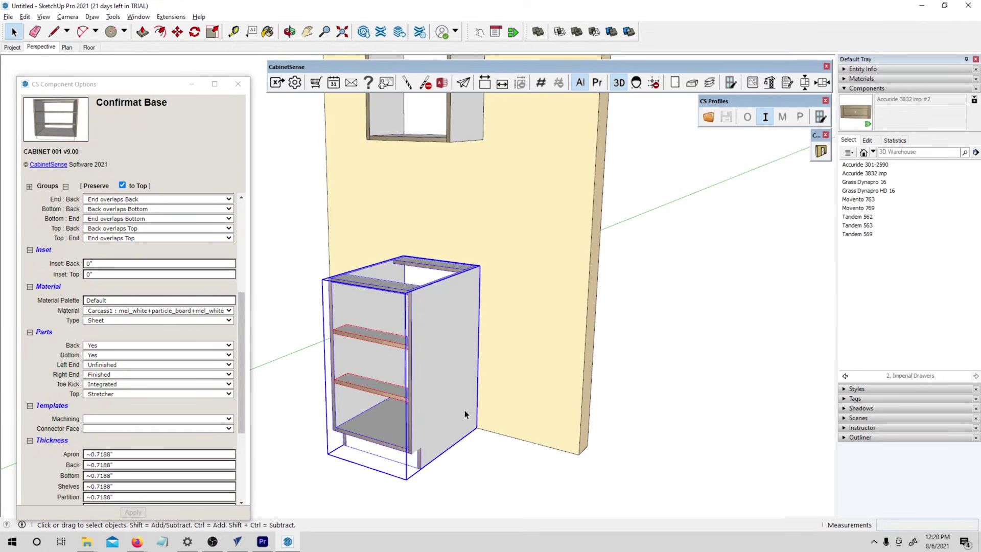
{"action": "middle_click_drag", "start_coordinate": [465, 414], "coordinate": [337, 411]}
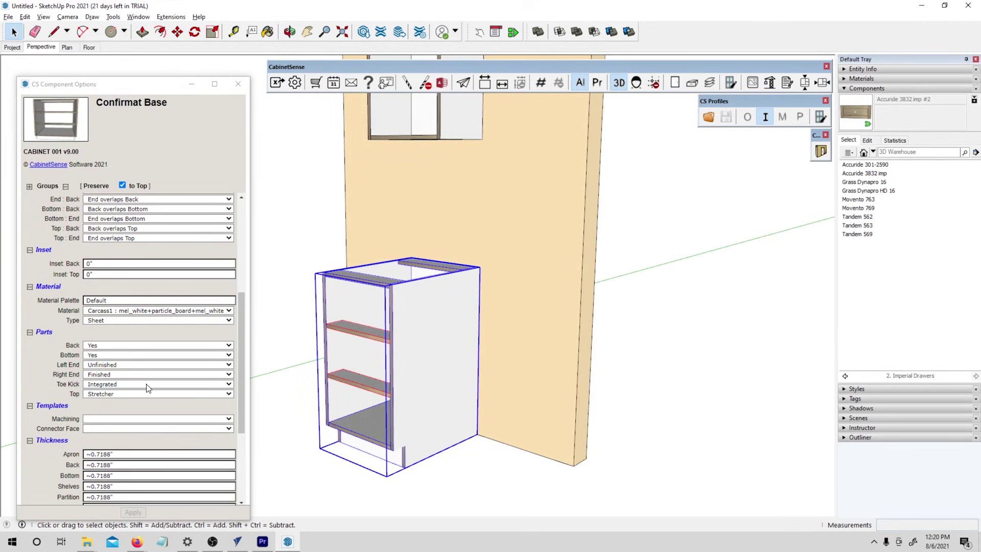
- Set the toe kick Height to 4 and Inset to 3, apply, and deselect the cabinet
{"action": "scroll", "coordinate": [148, 388], "scroll_direction": "down", "scroll_amount": 5}
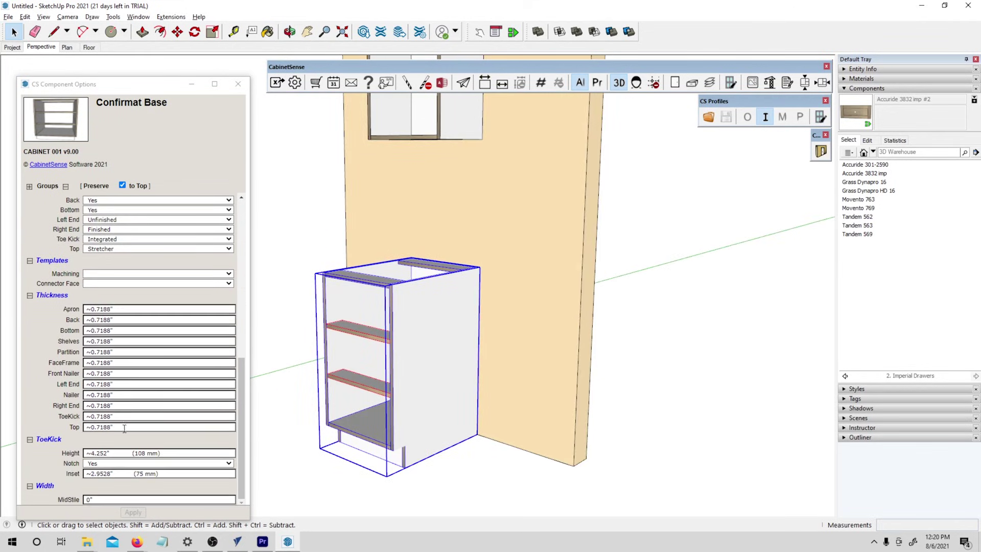
{"action": "left_click", "coordinate": [64, 453]}
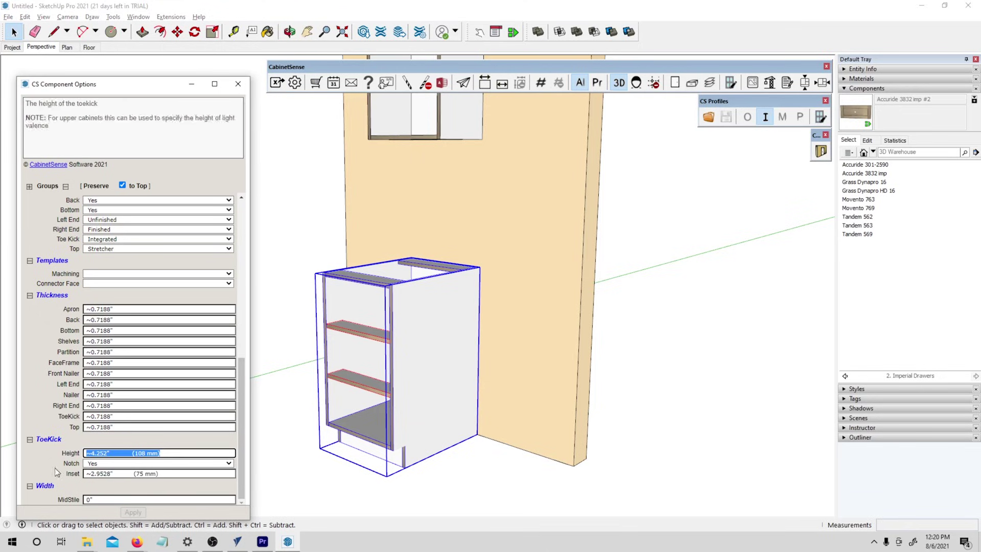
{"action": "type", "text": "4"}
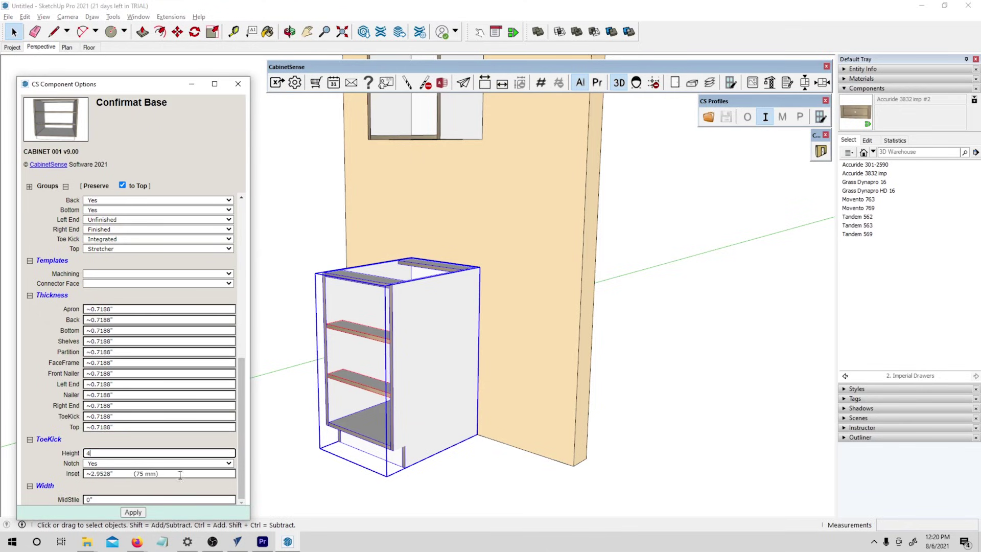
{"action": "left_click", "coordinate": [166, 473]}
{"action": "type", "text": "3"}
{"action": "left_click", "coordinate": [133, 512]}
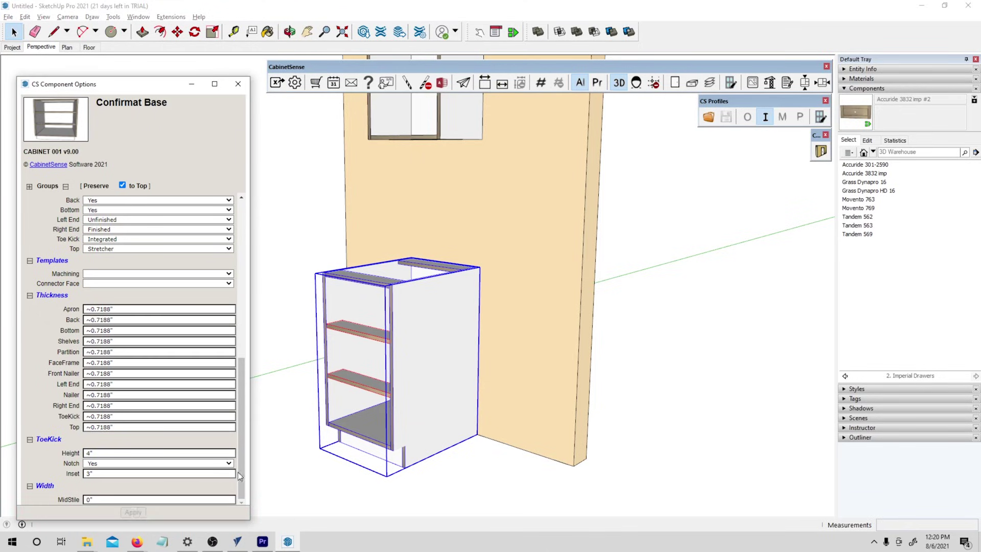
{"action": "middle_click_drag", "start_coordinate": [389, 475], "coordinate": [525, 471]}
{"action": "middle_click_drag", "start_coordinate": [506, 432], "coordinate": [398, 448]}
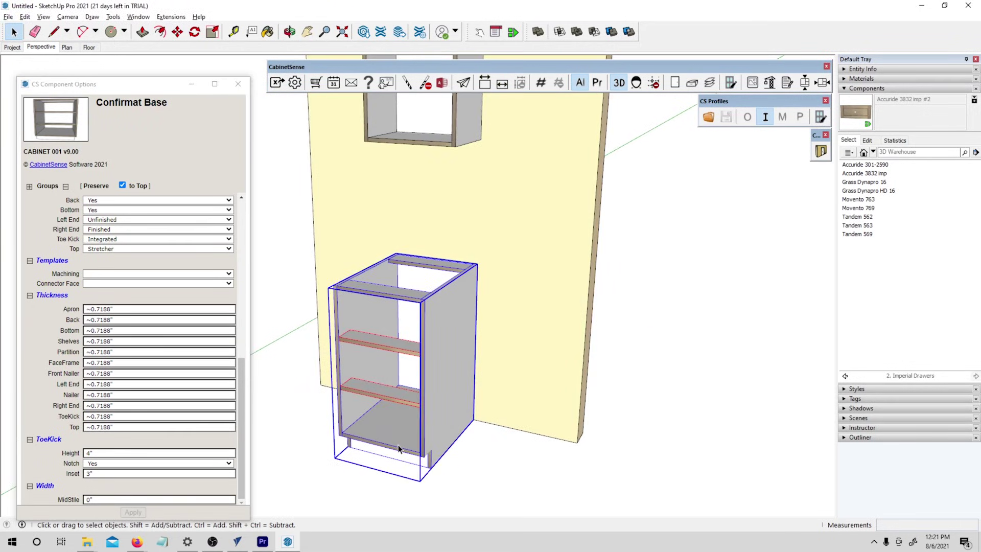
{"action": "left_click", "coordinate": [495, 468]}
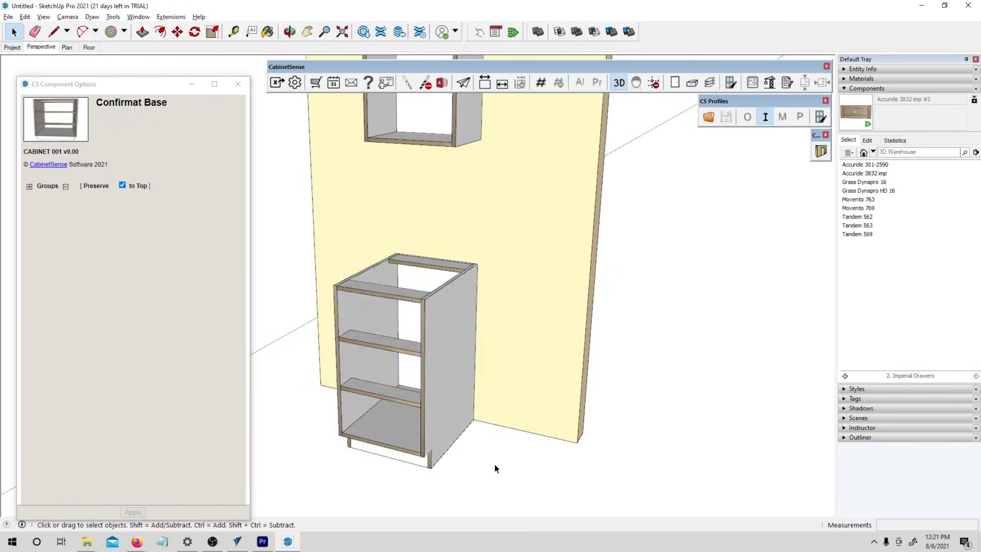
{"action": "middle_click_drag", "start_coordinate": [448, 423], "coordinate": [409, 396]}
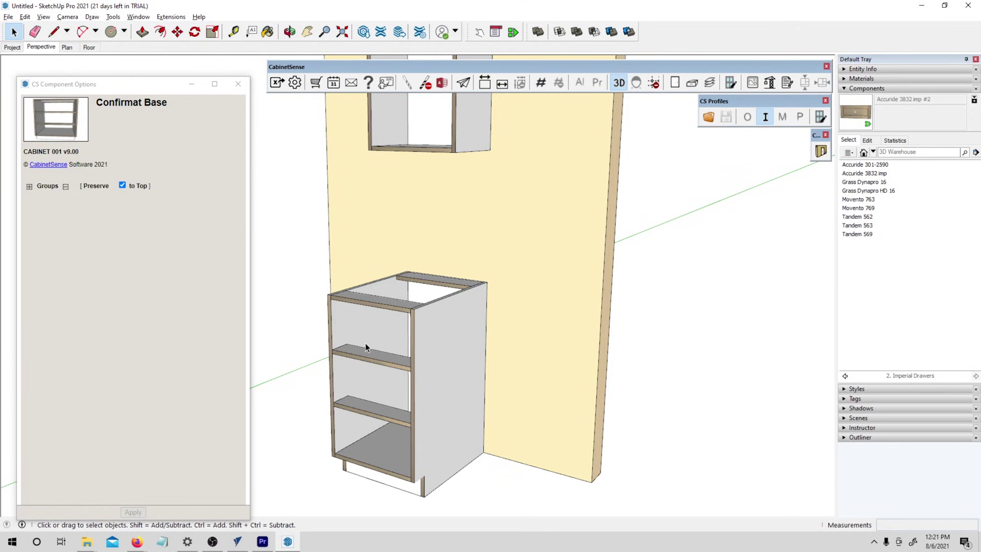
{"action": "left_click", "coordinate": [340, 354]}
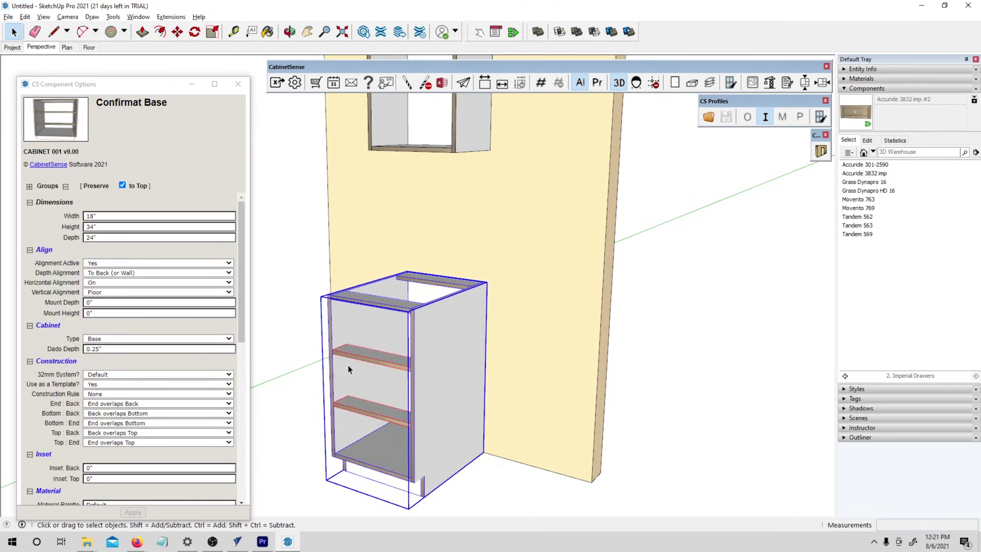
- Give the base cabinet's top and top stretcher Blind Dado on both left and right
{"action": "double_click", "coordinate": [380, 297]}
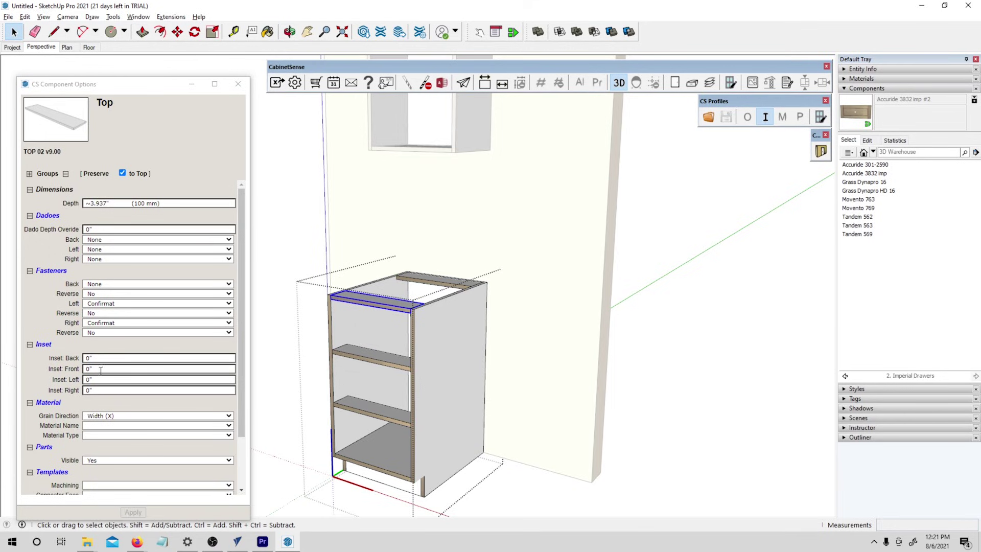
{"action": "left_click", "coordinate": [101, 249]}
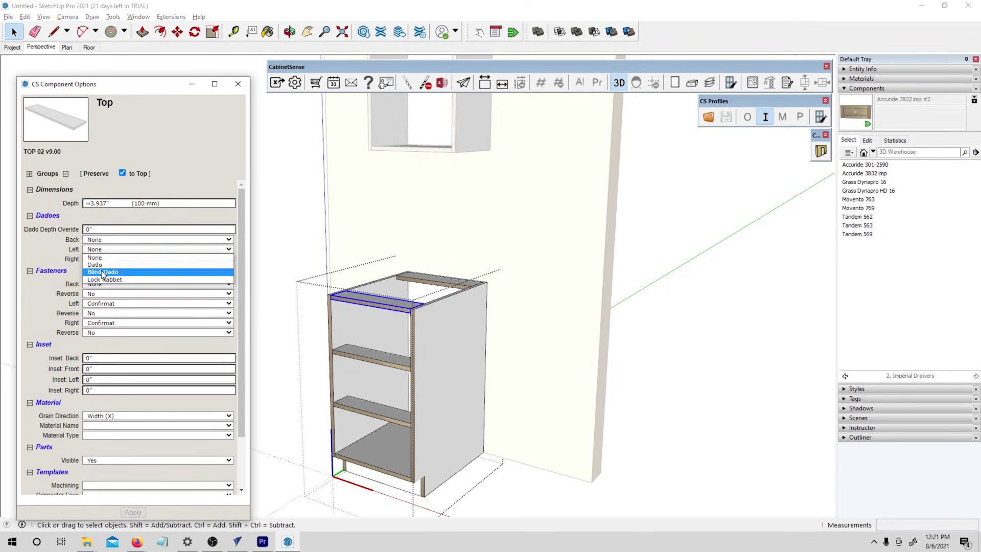
{"action": "left_click", "coordinate": [101, 273]}
{"action": "left_click", "coordinate": [101, 260]}
{"action": "left_click", "coordinate": [102, 282]}
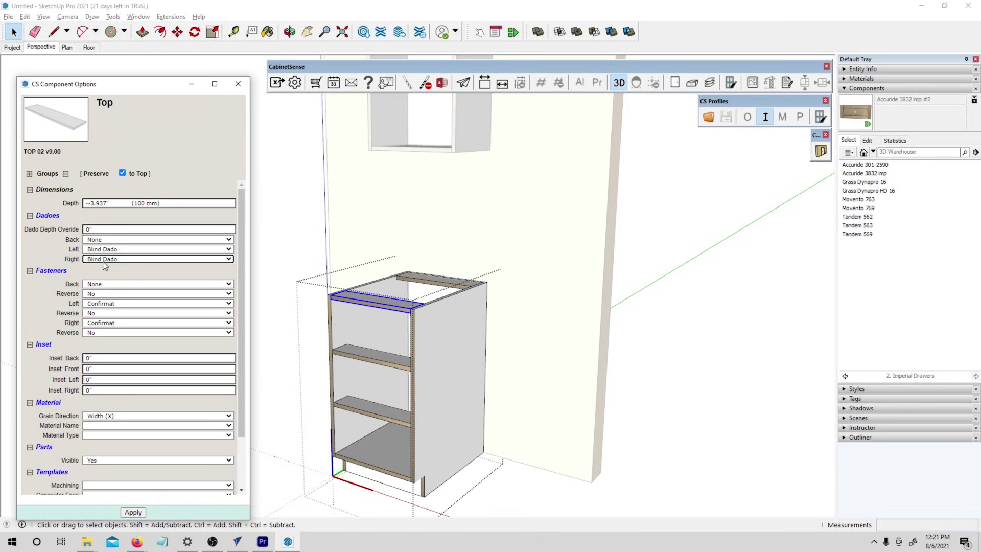
{"action": "left_click", "coordinate": [134, 512]}
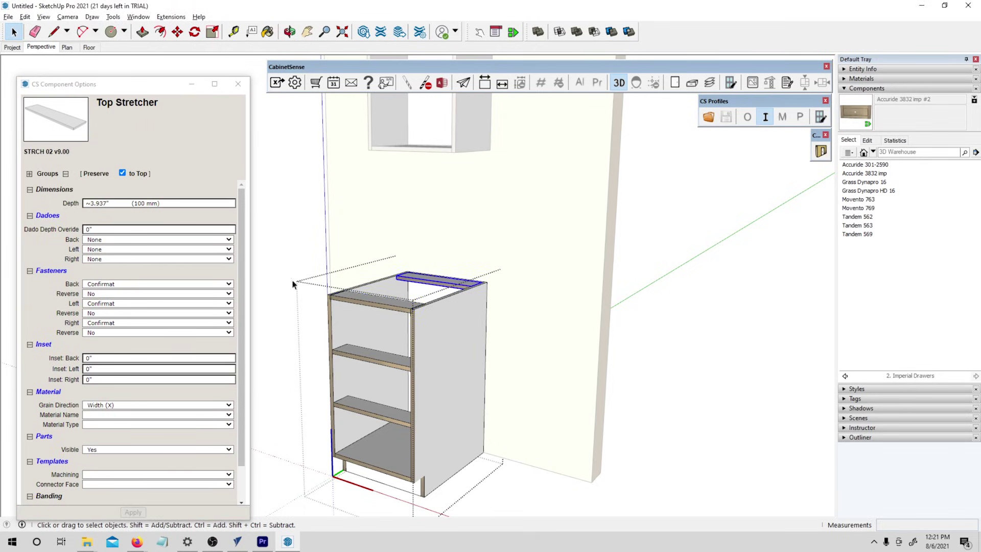
{"action": "left_click", "coordinate": [125, 249]}
{"action": "left_click", "coordinate": [123, 273]}
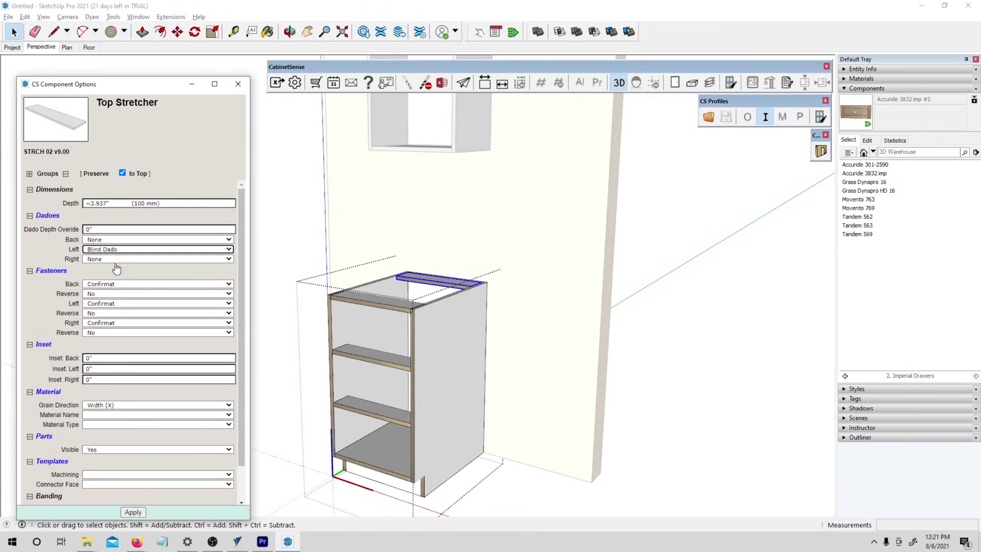
{"action": "left_click", "coordinate": [114, 260]}
{"action": "left_click", "coordinate": [110, 282]}
{"action": "left_click", "coordinate": [134, 512]}
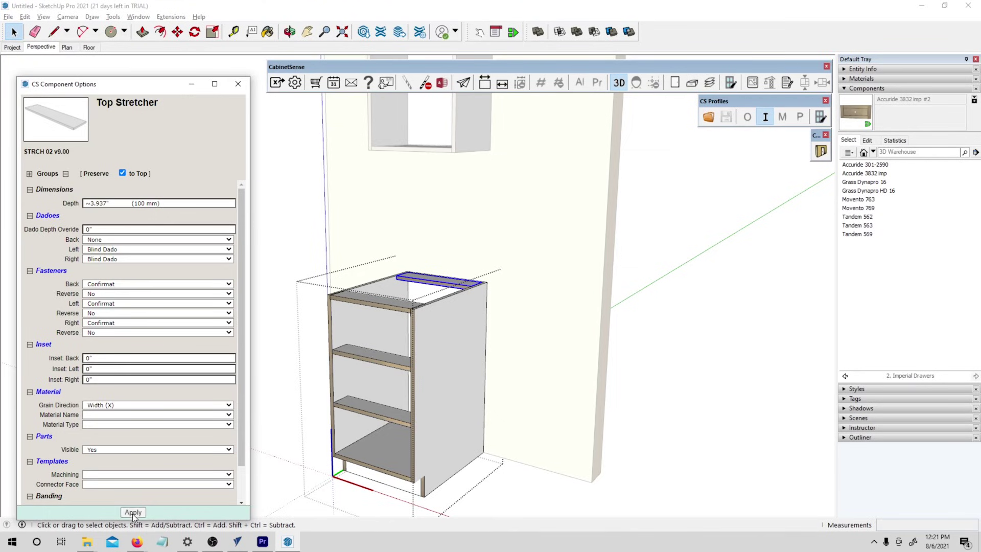
- Give the back panel Blind Dado on both left and right
{"action": "left_click", "coordinate": [428, 295]}
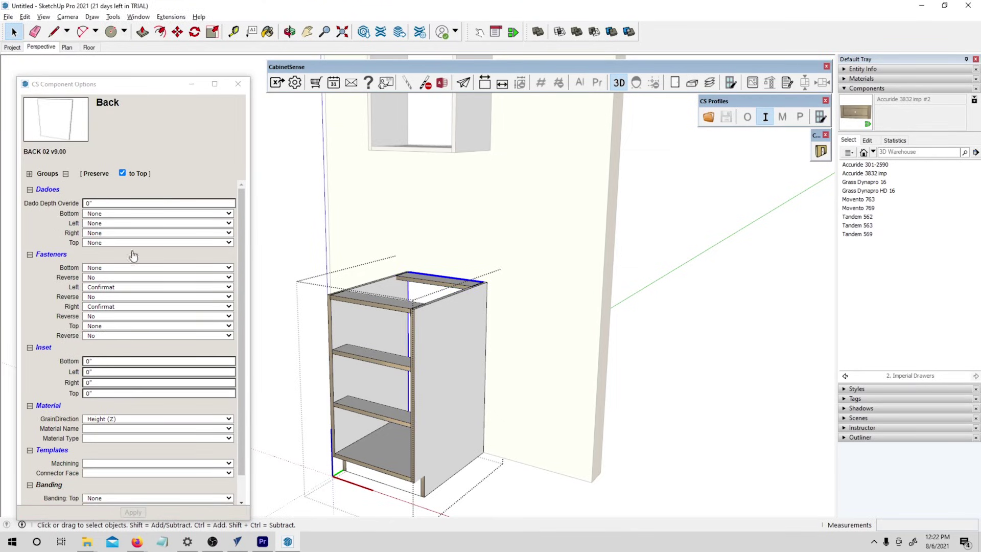
{"action": "left_click", "coordinate": [112, 225]}
{"action": "left_click", "coordinate": [113, 249]}
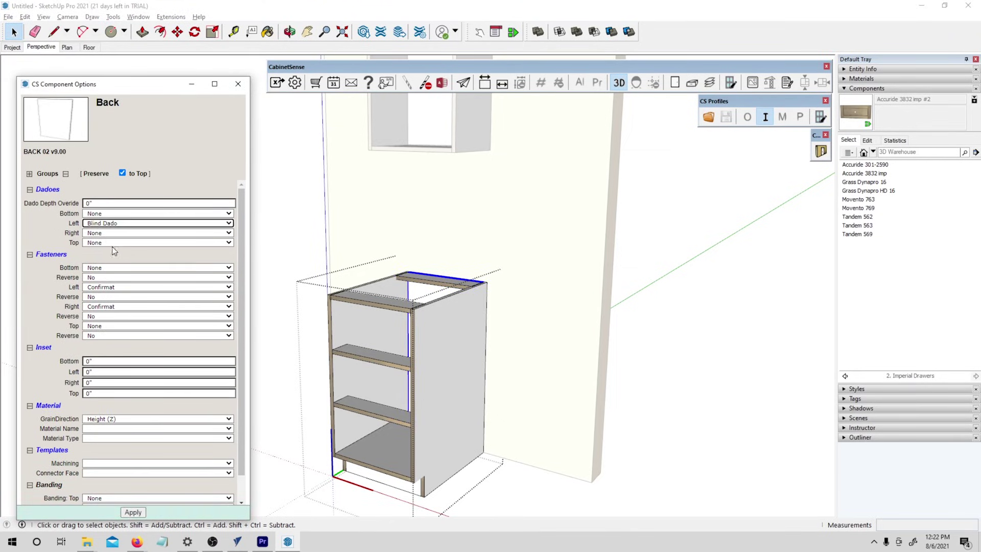
{"action": "left_click", "coordinate": [108, 234]}
{"action": "left_click", "coordinate": [109, 258]}
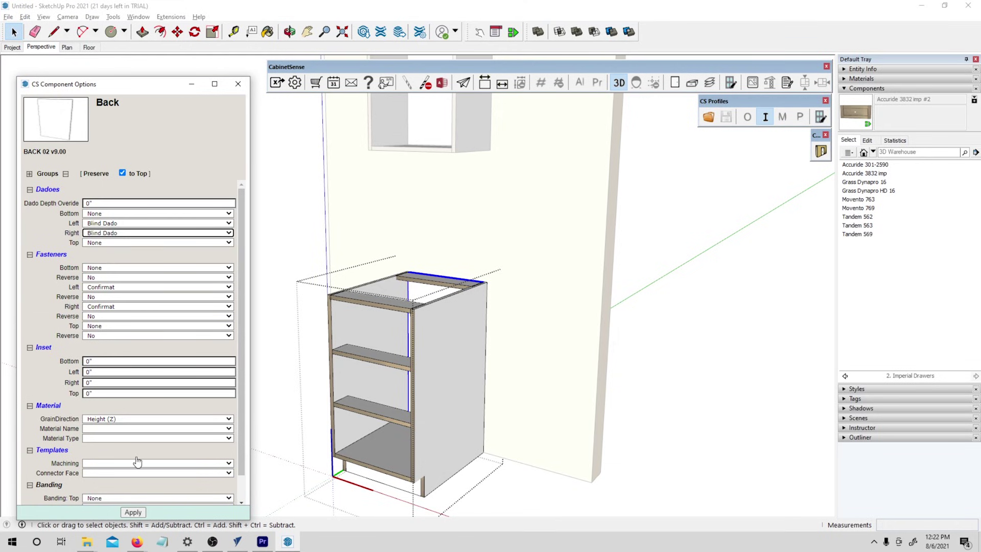
{"action": "left_click", "coordinate": [135, 513]}
- Set the left dado of the middle and lower fixed shelves to Blind Dado
{"action": "middle_click_drag", "start_coordinate": [380, 345], "coordinate": [370, 307]}
{"action": "left_click", "coordinate": [400, 373]}
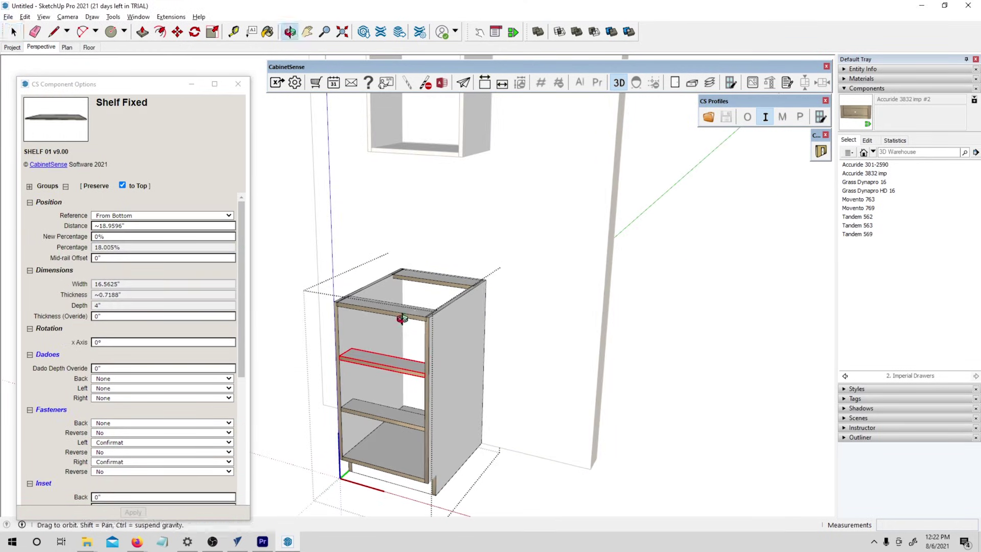
{"action": "left_click", "coordinate": [137, 388]}
{"action": "left_click", "coordinate": [113, 411]}
{"action": "left_click", "coordinate": [383, 413]}
{"action": "left_click", "coordinate": [153, 388]}
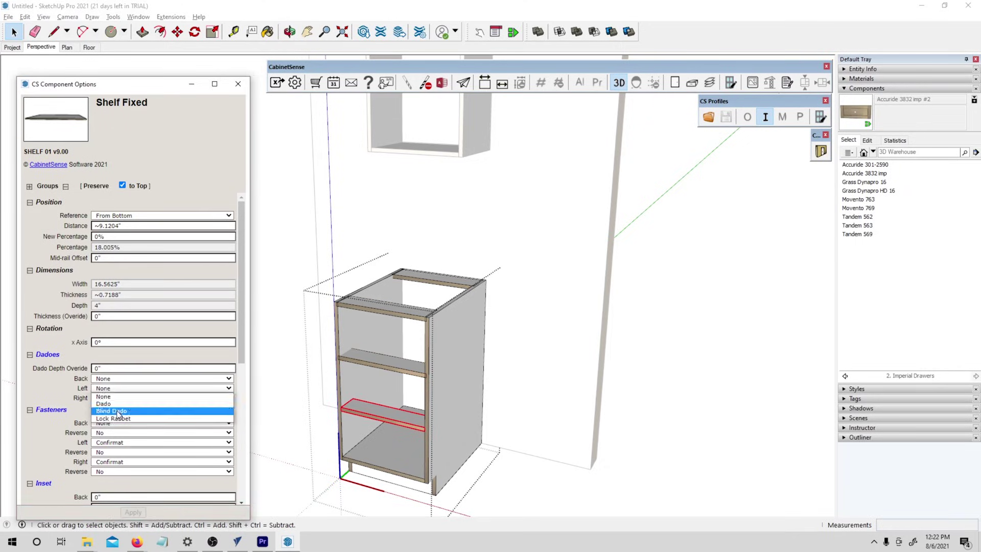
{"action": "left_click", "coordinate": [112, 411]}
- Set the bottom deck's left dado and the base front's right dado to Blind Dado
{"action": "middle_click_drag", "start_coordinate": [404, 424], "coordinate": [388, 445]}
{"action": "left_click", "coordinate": [389, 445]}
{"action": "left_click", "coordinate": [154, 223]}
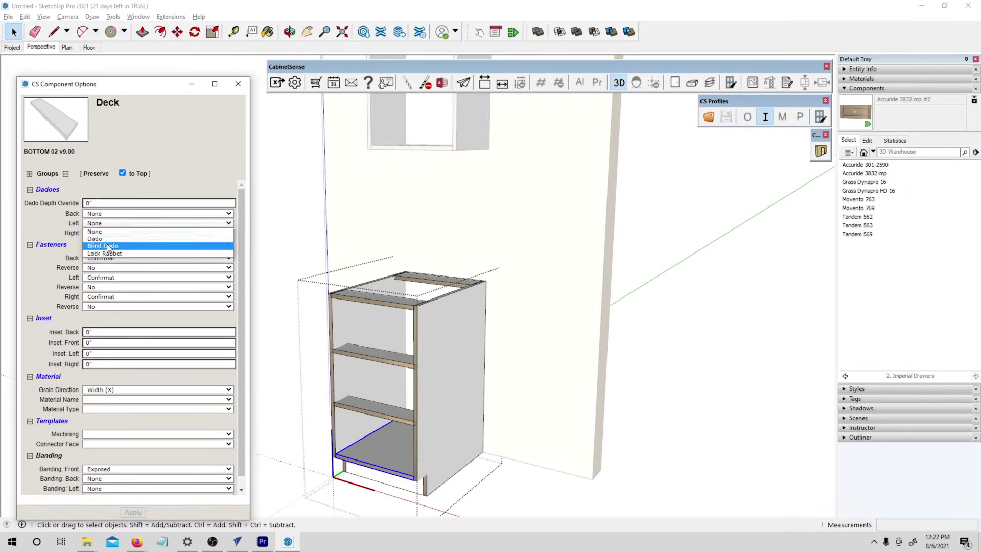
{"action": "left_click", "coordinate": [109, 246]}
{"action": "left_click", "coordinate": [357, 470]}
{"action": "left_click", "coordinate": [153, 223]}
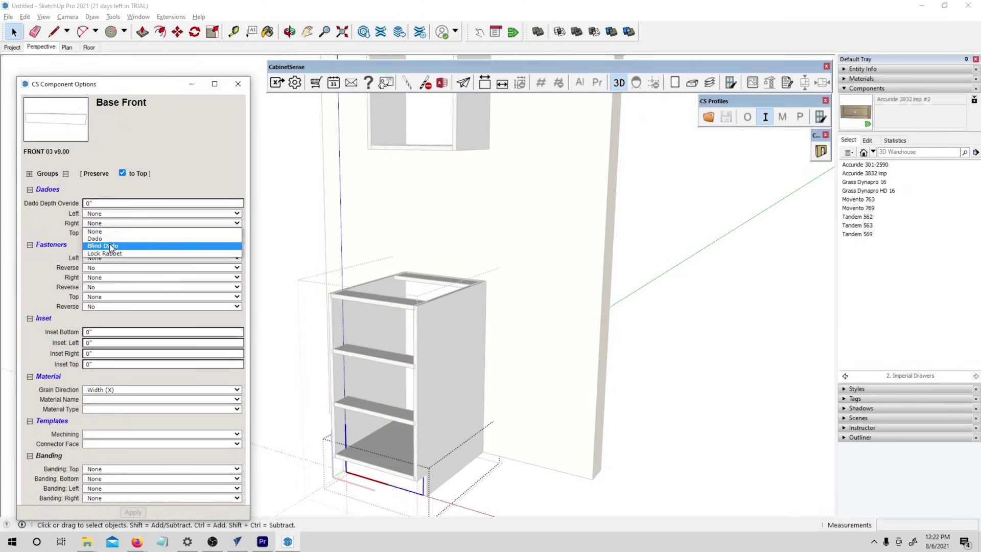
{"action": "left_click", "coordinate": [111, 248]}
- Slide a fixed shelf down to 9.1204" from the bottom, then select the upper cabinet
{"action": "middle_click_drag", "start_coordinate": [256, 353], "coordinate": [339, 355]}
{"action": "left_click", "coordinate": [342, 376]}
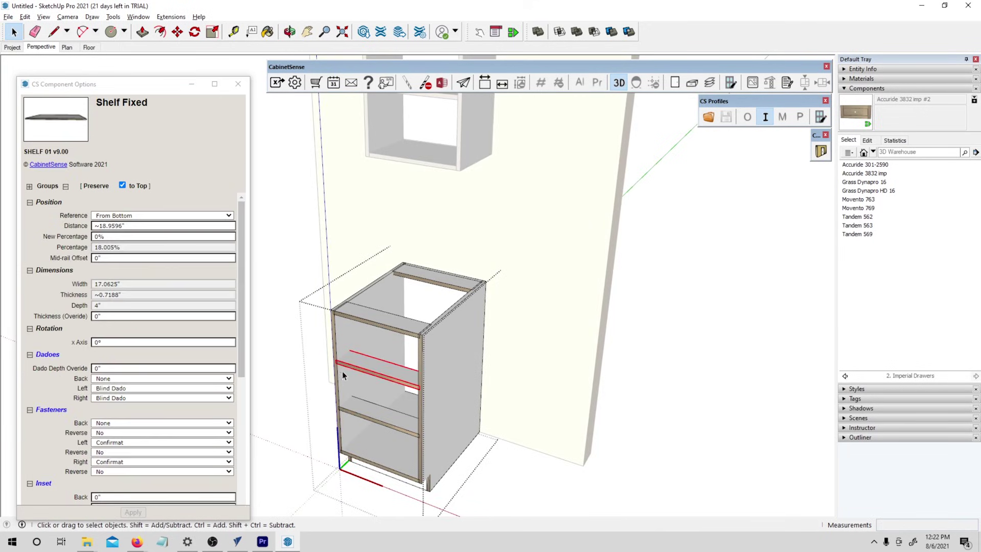
{"action": "left_click_drag", "start_coordinate": [343, 376], "coordinate": [389, 446]}
{"action": "scroll", "coordinate": [388, 446], "scroll_direction": "down", "scroll_amount": 3}
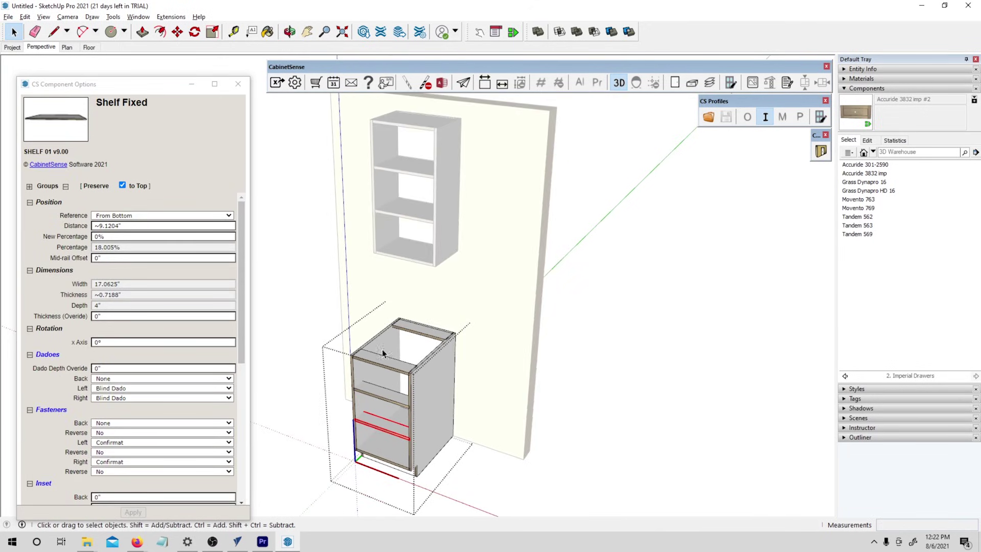
{"action": "scroll", "coordinate": [399, 173], "scroll_direction": "up", "scroll_amount": 2}
{"action": "left_click", "coordinate": [405, 229]}
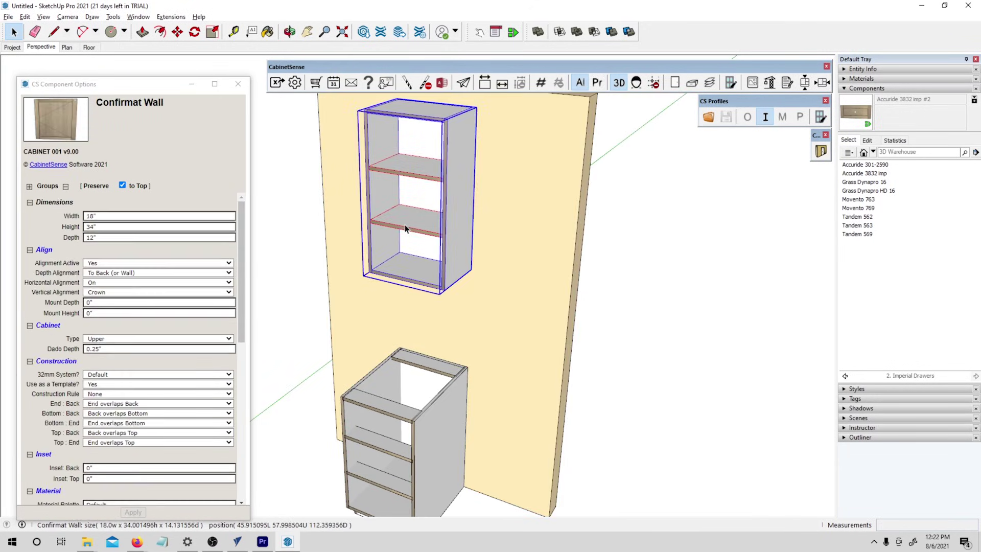
- Give the upper cabinet's shelf Blind Dado on its left and right sides
{"action": "double_click", "coordinate": [406, 229]}
{"action": "left_click", "coordinate": [406, 228]}
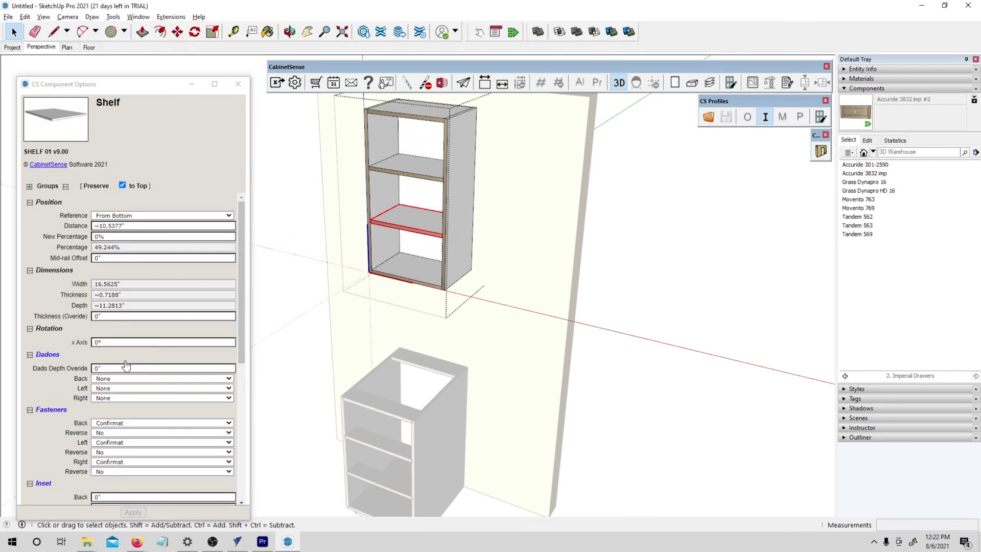
{"action": "left_click", "coordinate": [133, 388]}
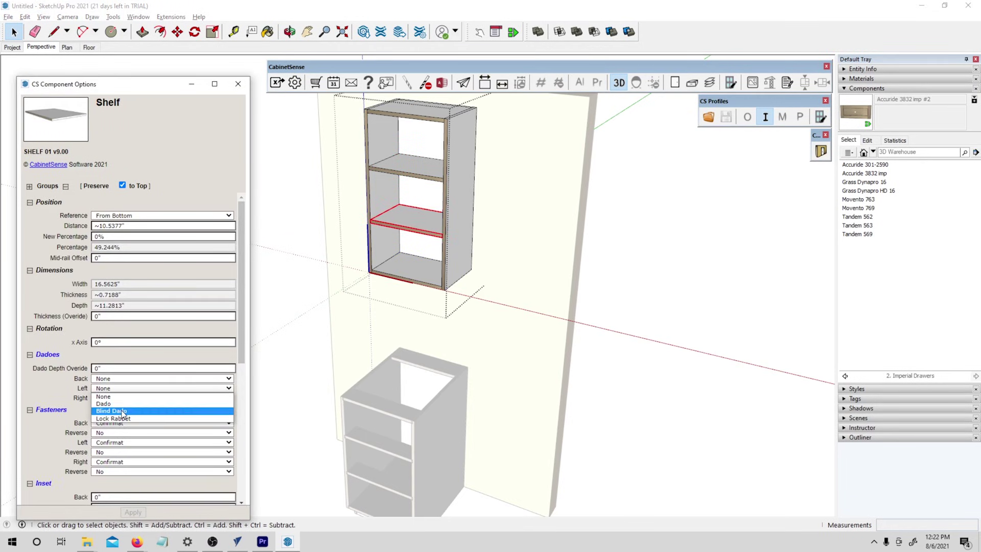
{"action": "left_click", "coordinate": [114, 400]}
{"action": "left_click", "coordinate": [115, 397]}
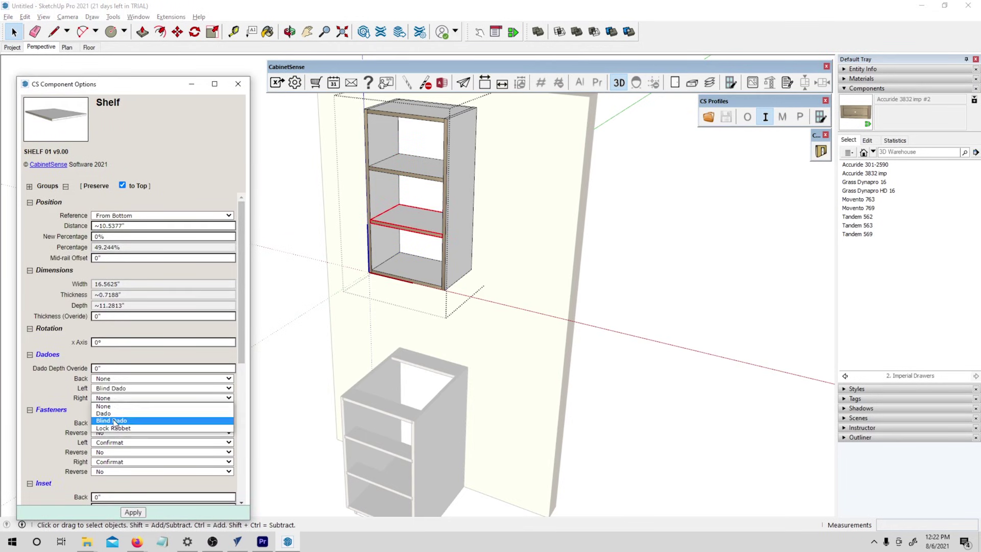
{"action": "left_click", "coordinate": [115, 424]}
{"action": "left_click", "coordinate": [132, 512]}
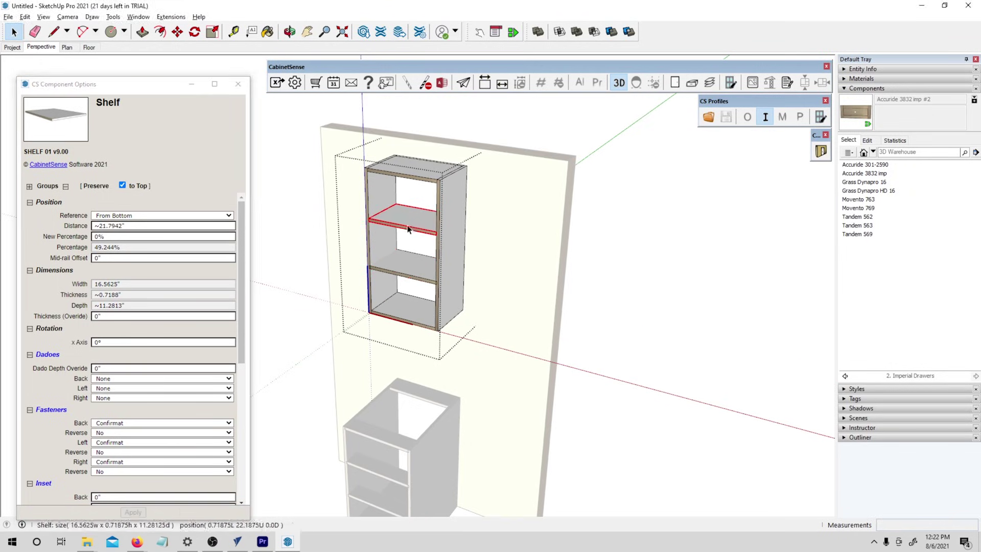
{"action": "left_click", "coordinate": [125, 389]}
{"action": "left_click", "coordinate": [123, 411]}
- Set Blind Dado on the top's left and the bottom's left and right, then apply
{"action": "left_click", "coordinate": [414, 164]}
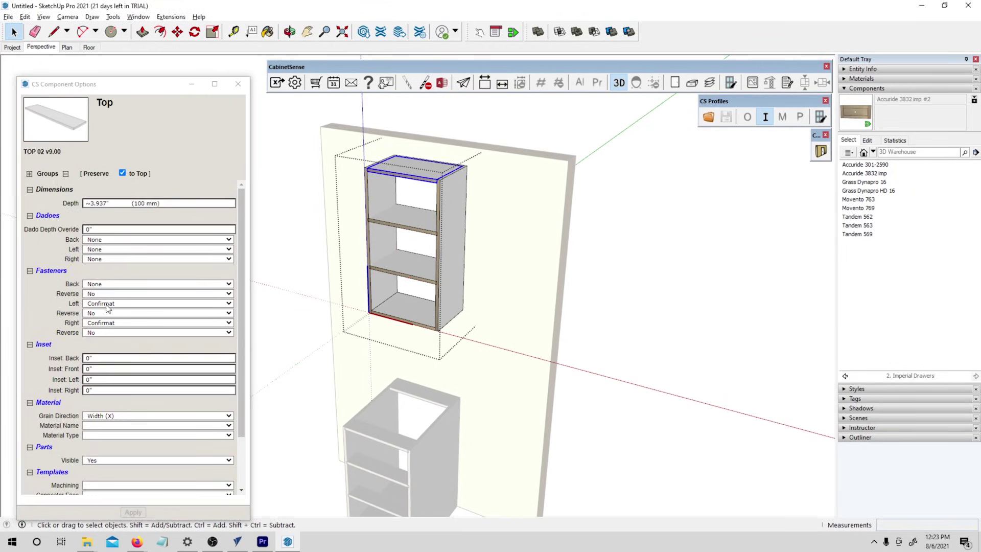
{"action": "left_click", "coordinate": [118, 249]}
{"action": "left_click", "coordinate": [114, 276]}
{"action": "left_click", "coordinate": [404, 309]}
{"action": "left_click", "coordinate": [153, 223]}
{"action": "left_click", "coordinate": [102, 248]}
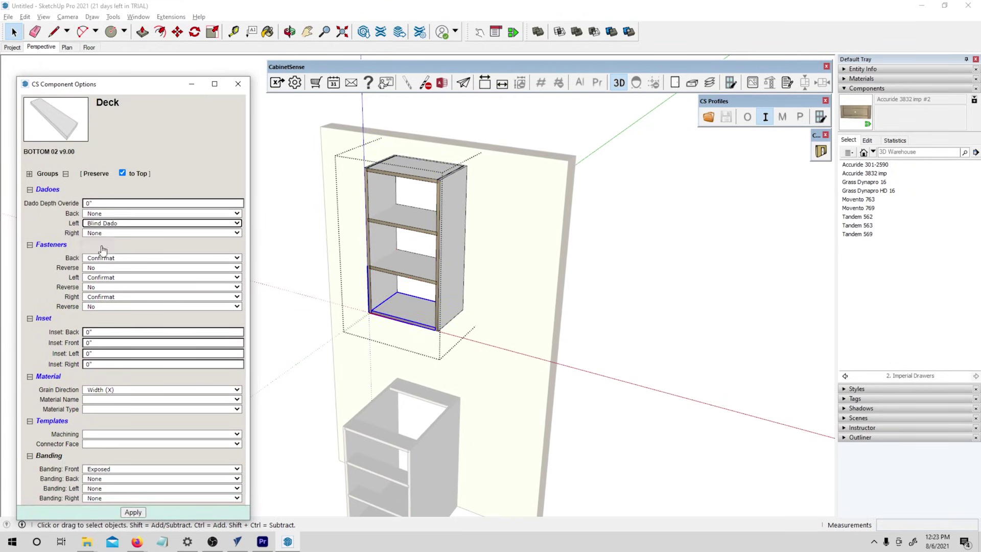
{"action": "left_click", "coordinate": [154, 233]}
{"action": "left_click", "coordinate": [118, 256]}
{"action": "left_click", "coordinate": [132, 512]}
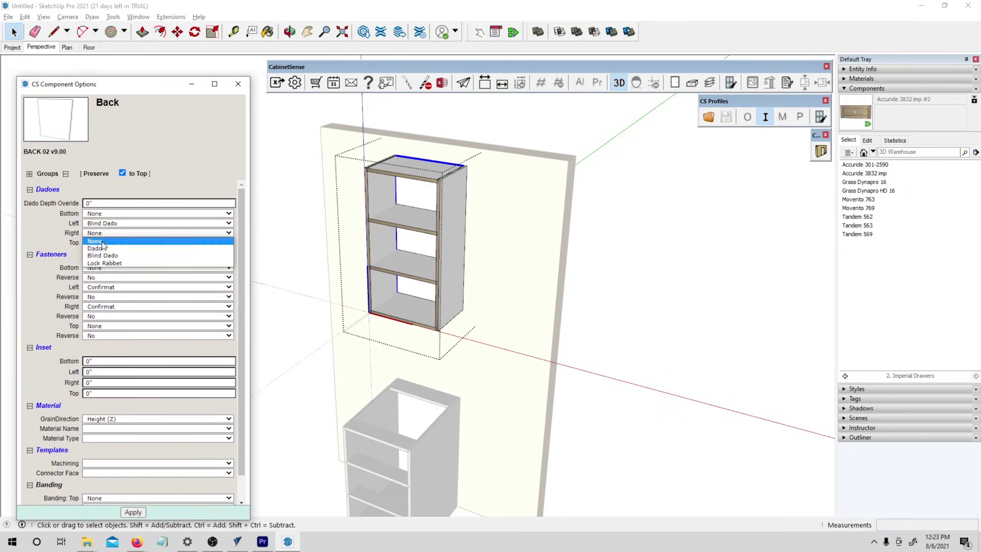
{"action": "middle_click_drag", "start_coordinate": [673, 215], "coordinate": [396, 320]}
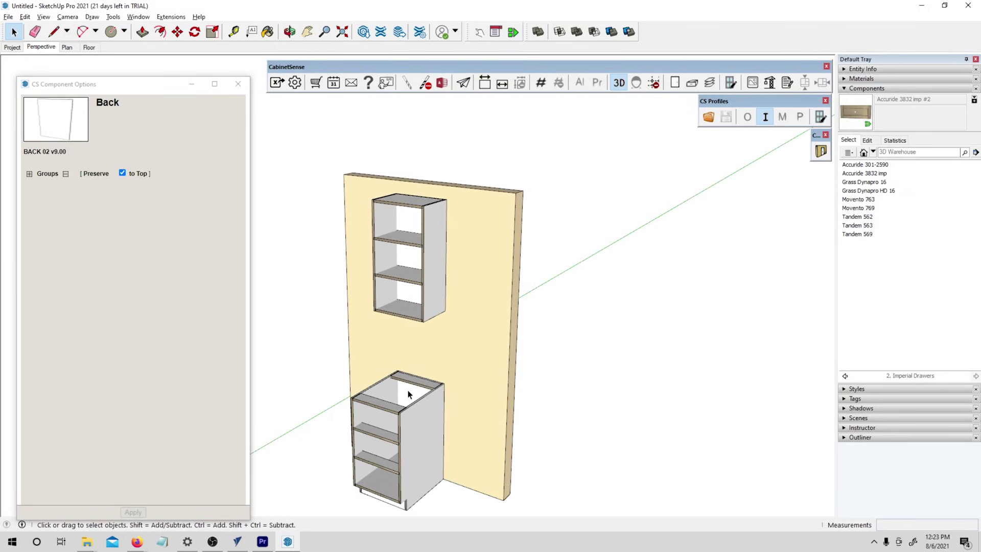
- Select the lower and upper cabinets together and orbit around to inspect their drill points
{"action": "left_click", "coordinate": [403, 390]}
{"action": "left_click", "coordinate": [403, 296], "text": "shift"}
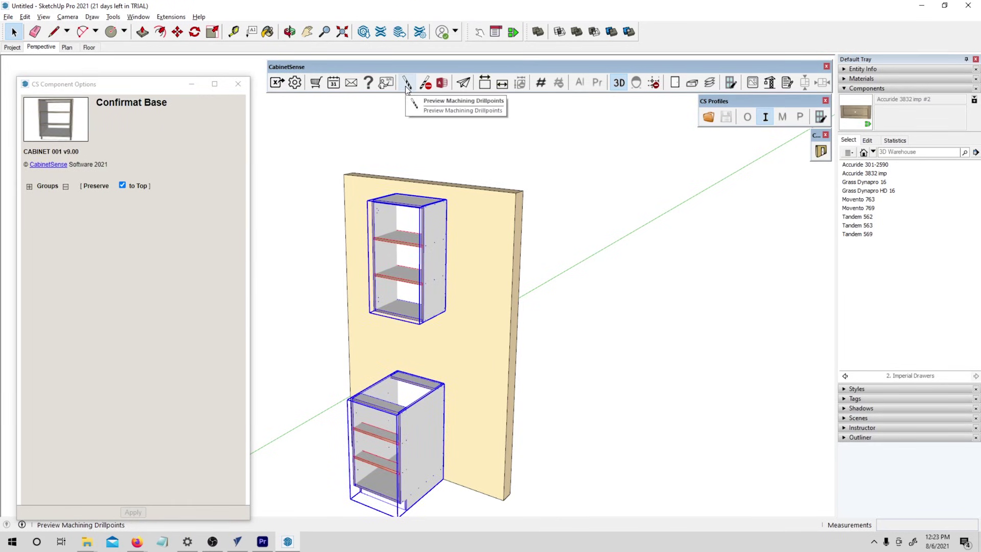
{"action": "key", "text": "o"}
{"action": "scroll", "coordinate": [468, 340], "scroll_direction": "up", "scroll_amount": 8}
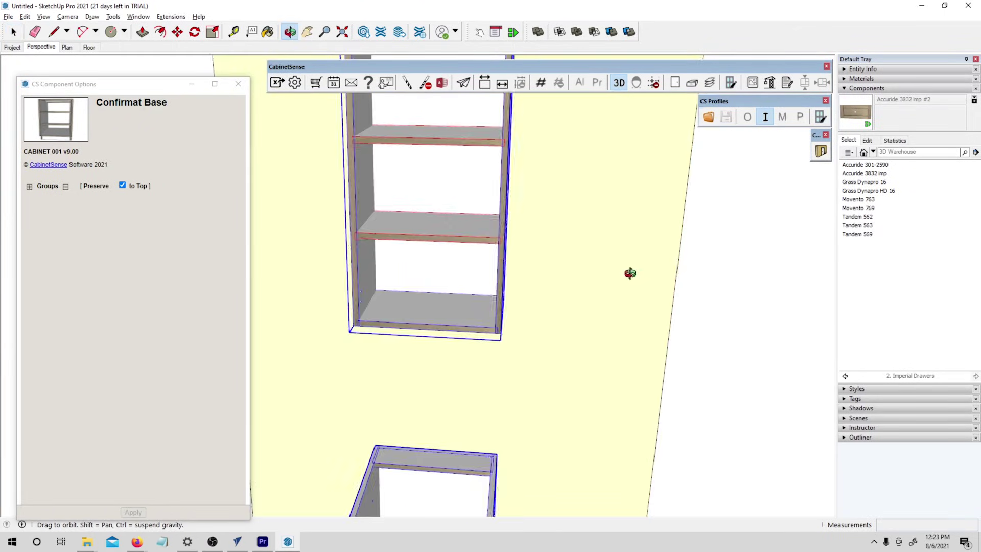
{"action": "left_click_drag", "start_coordinate": [630, 274], "coordinate": [441, 314]}
{"action": "key", "text": "space"}
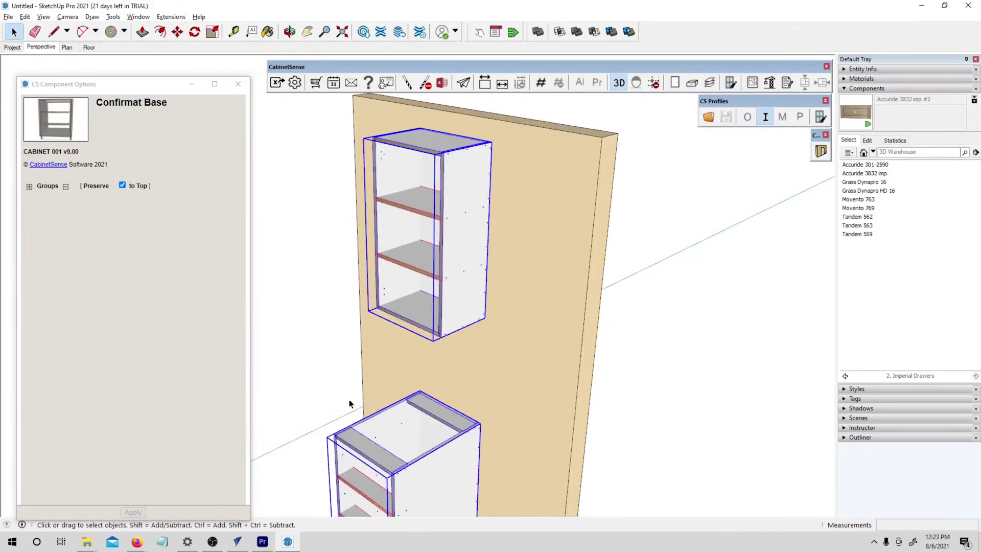
{"action": "middle_click_drag", "start_coordinate": [350, 404], "coordinate": [404, 338]}
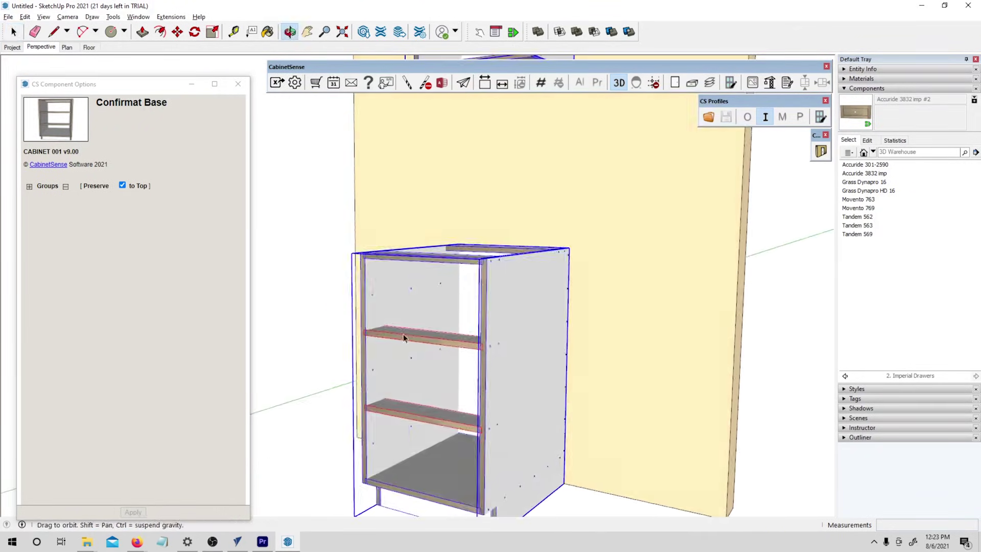
{"action": "key", "text": "space"}
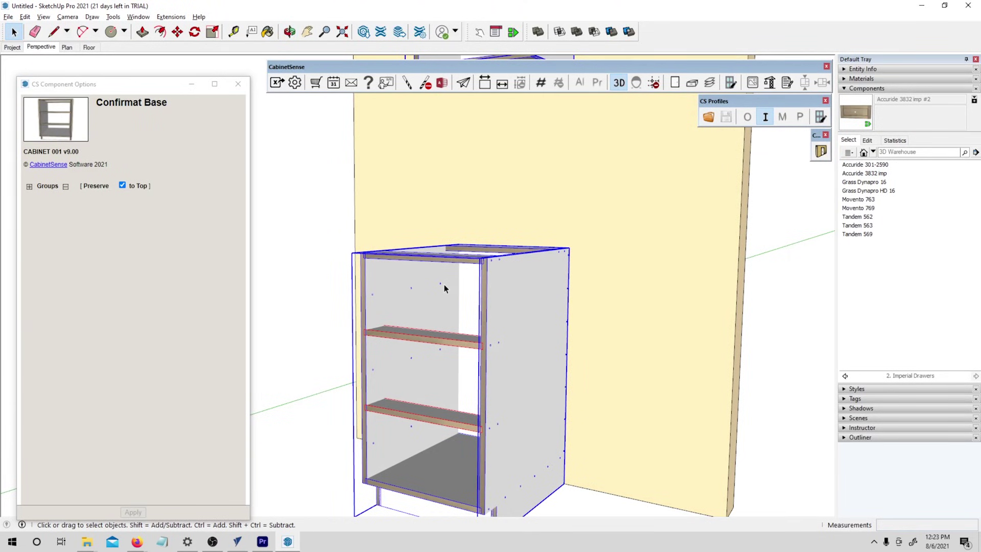
{"action": "scroll", "coordinate": [388, 297], "scroll_direction": "down", "scroll_amount": 3}
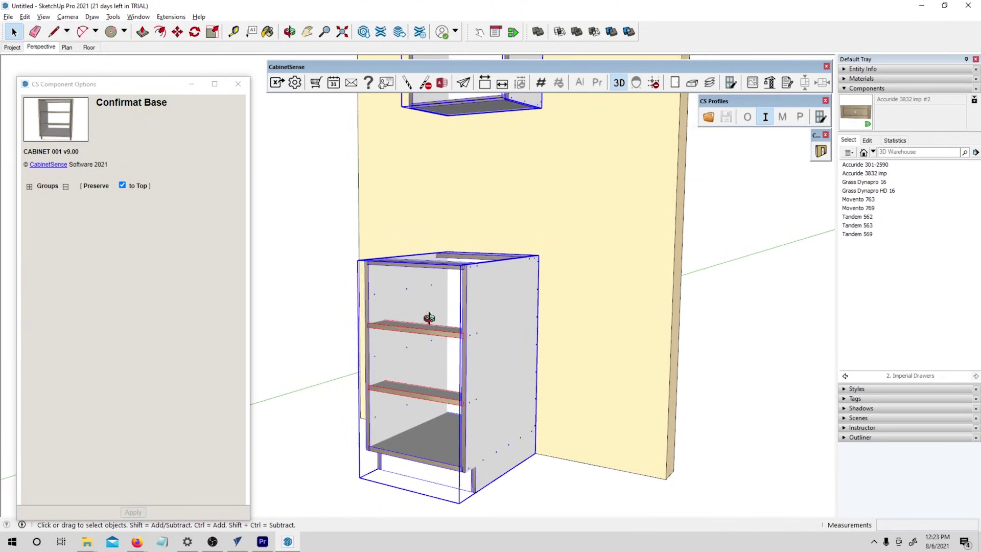
{"action": "middle_click_drag", "start_coordinate": [431, 307], "coordinate": [463, 377]}
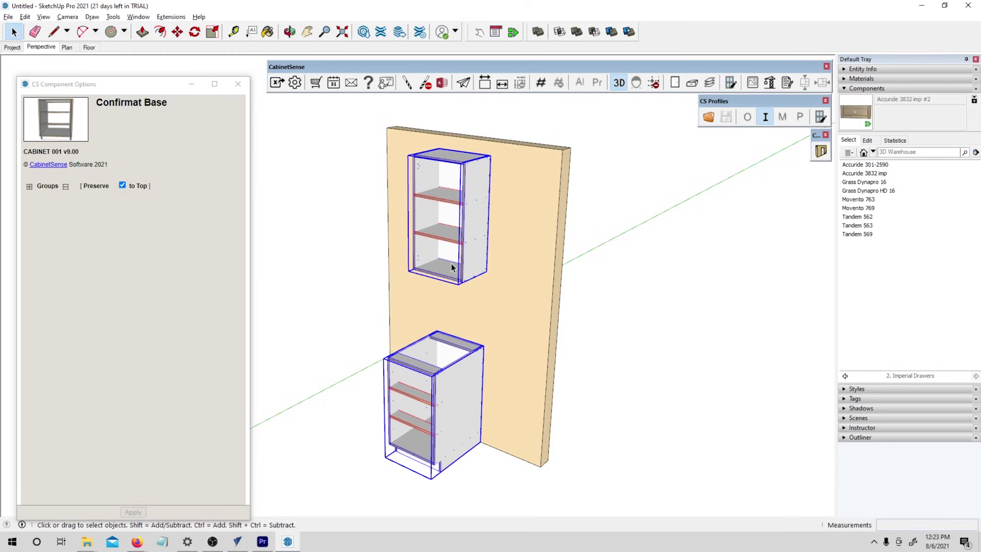
- Run the CabinetSense CNC Machining export to c:/export described as 'kitchen cab 01'
{"action": "left_click", "coordinate": [276, 82]}
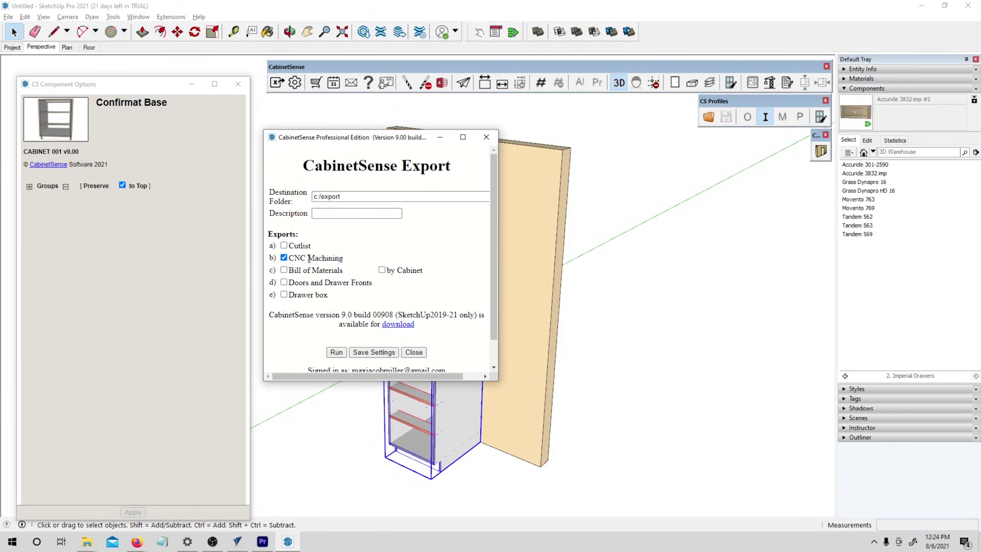
{"action": "left_click", "coordinate": [332, 215]}
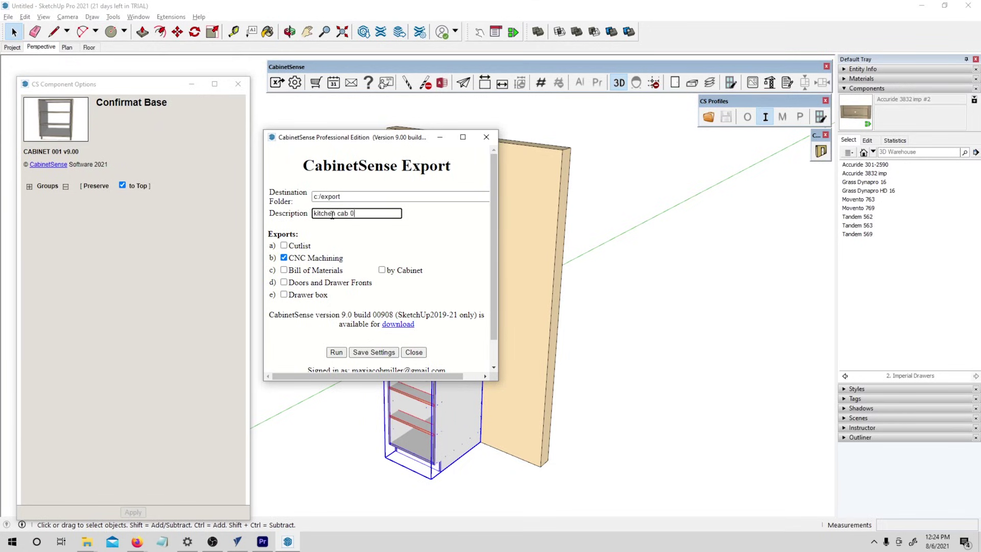
{"action": "left_click", "coordinate": [337, 352]}
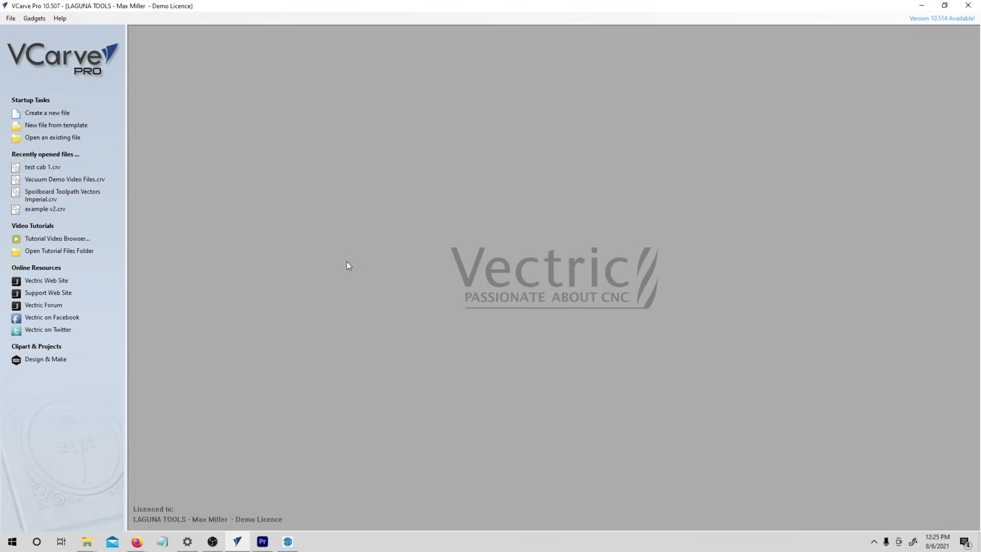
- Create a new 48 x 96 x 0.75 inch VCarve Pro job and open the Gadgets menu
{"action": "left_click", "coordinate": [46, 111]}
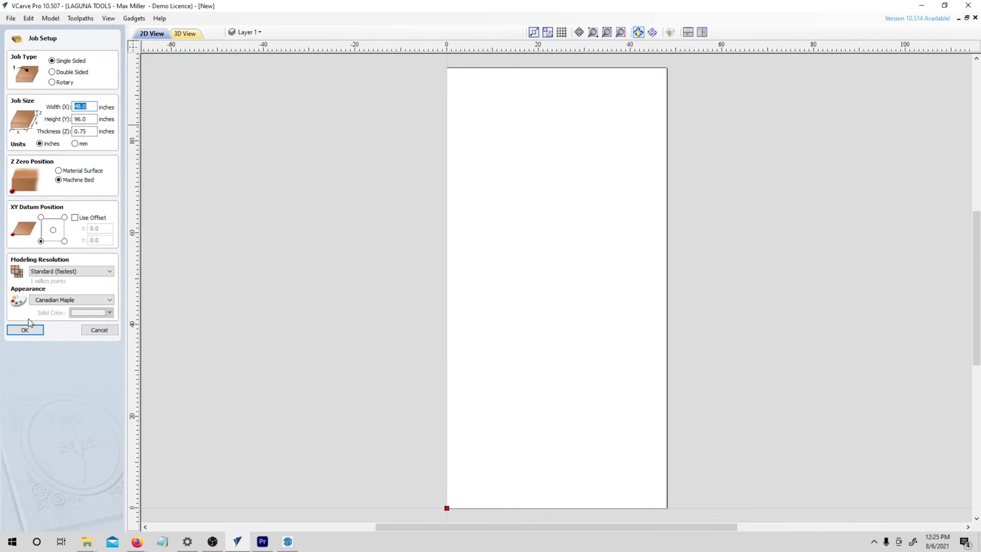
{"action": "left_click", "coordinate": [34, 333]}
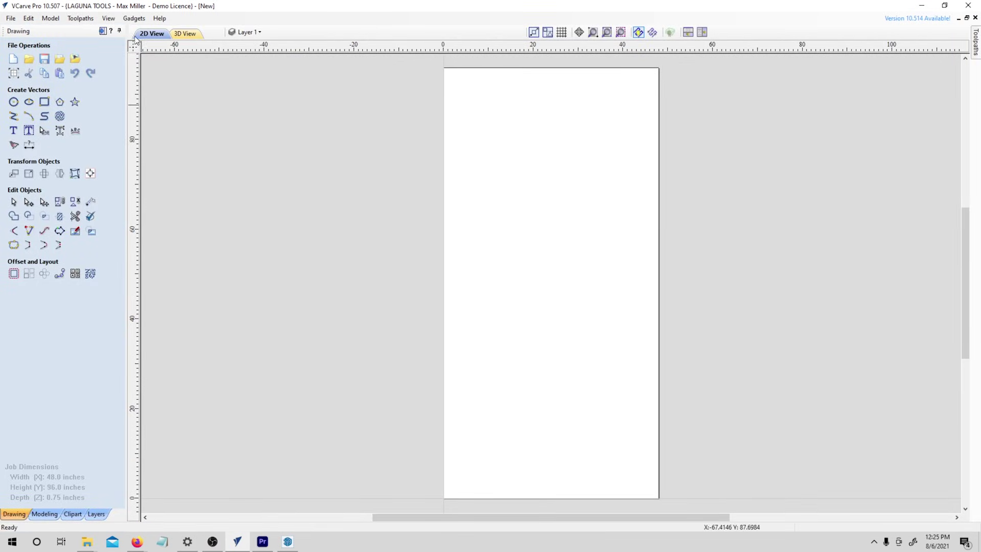
{"action": "left_click", "coordinate": [135, 19]}
- Batch-import the 16 SG_mel_white DXF parts at .75 inch drawing thickness
{"action": "left_click", "coordinate": [155, 98]}
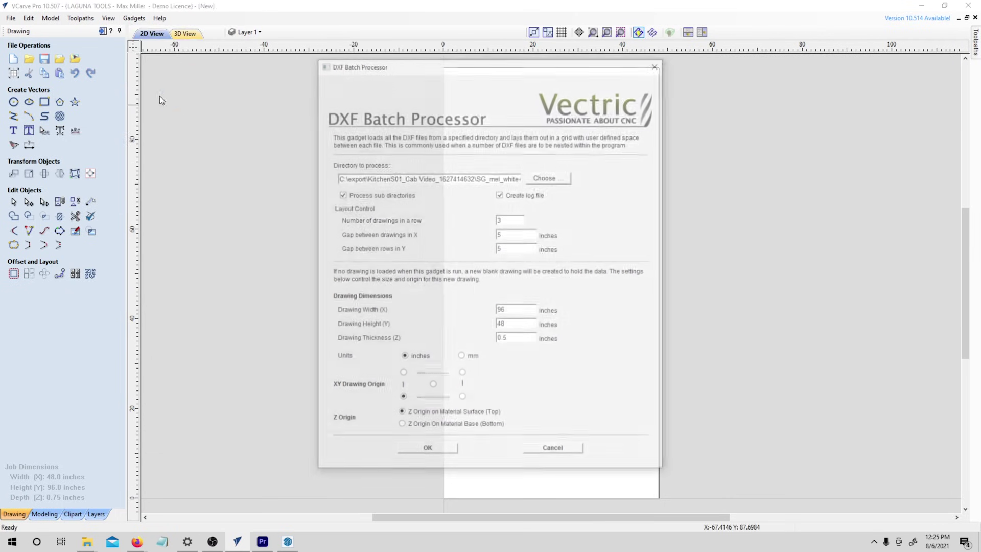
{"action": "left_click", "coordinate": [542, 177]}
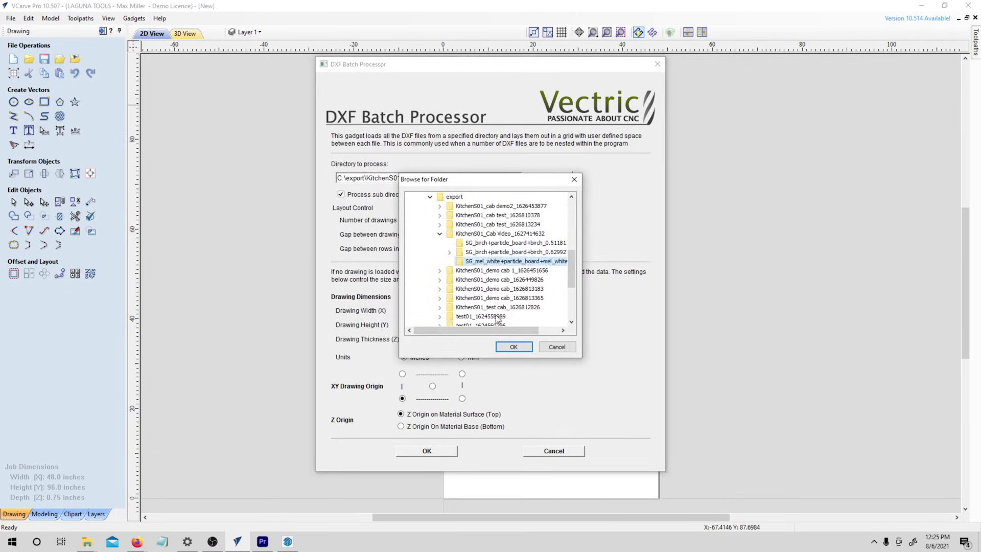
{"action": "left_click", "coordinate": [509, 347]}
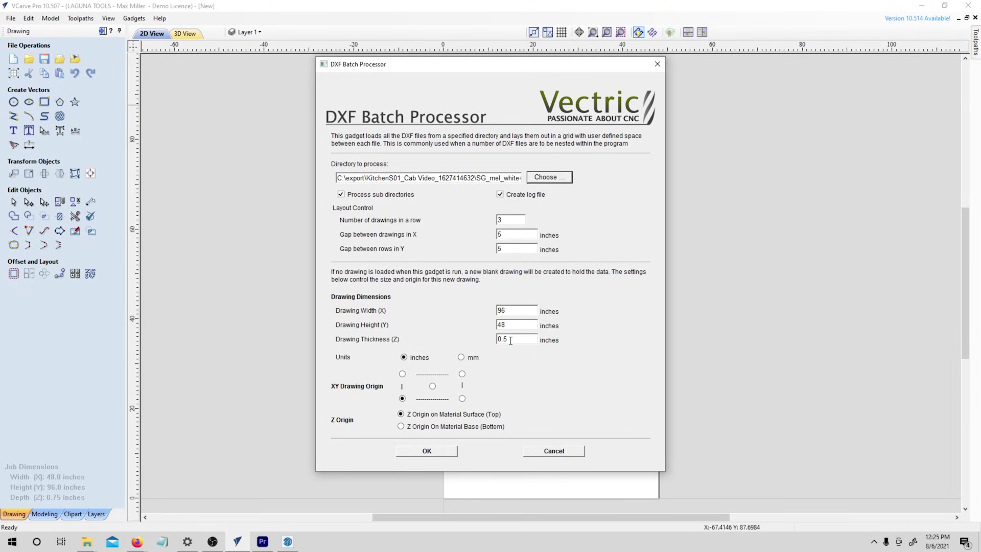
{"action": "left_click_drag", "start_coordinate": [511, 339], "coordinate": [495, 339]}
{"action": "key", "text": "BackSpace"}
{"action": "type", "text": ".75"}
{"action": "key", "text": "Tab"}
{"action": "left_click", "coordinate": [424, 450]}
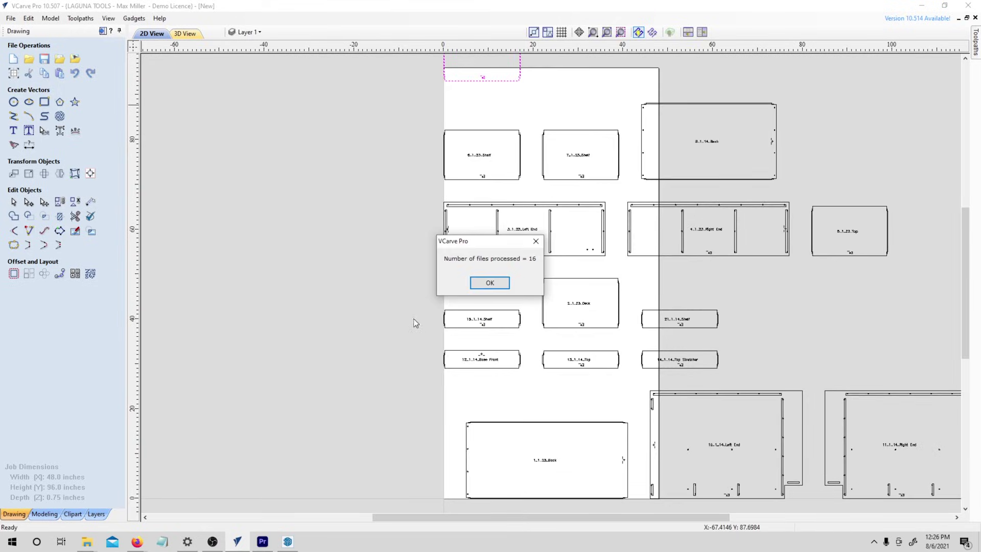
{"action": "left_click", "coordinate": [490, 283]}
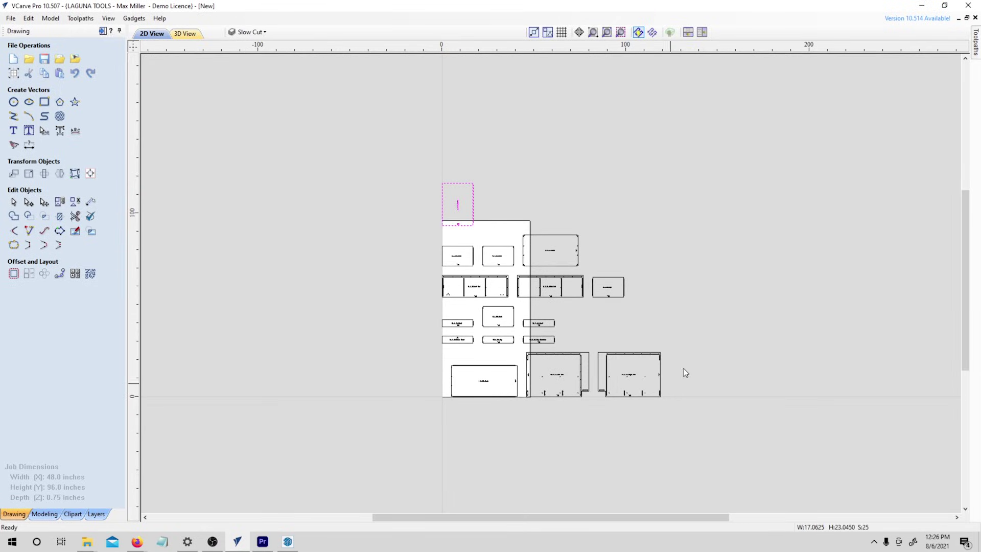
{"action": "scroll", "coordinate": [680, 286], "scroll_direction": "up", "scroll_amount": 1}
{"action": "left_click", "coordinate": [680, 286]}
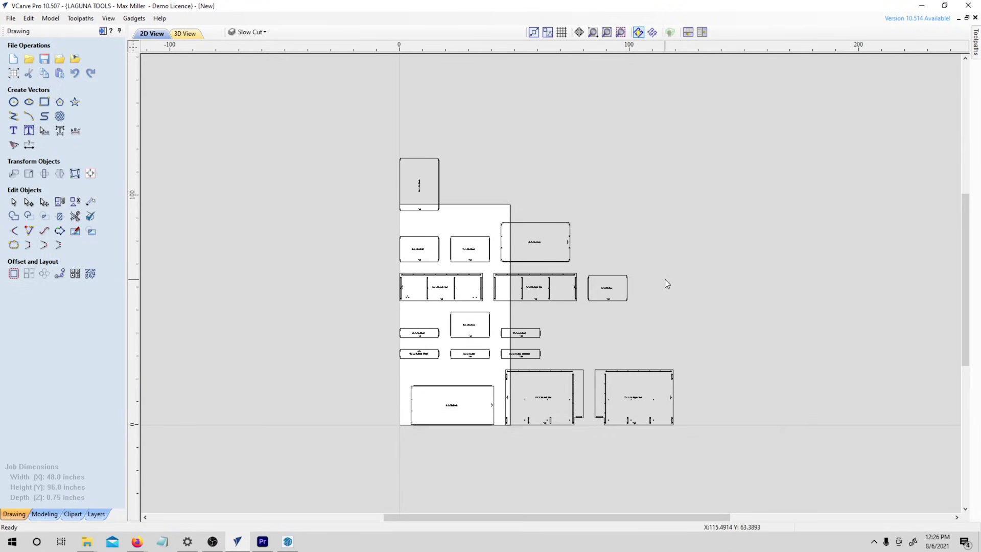
- Launch the CabinetSense toolpath checker and assign the 5mm drill template for drilling
{"action": "left_click", "coordinate": [134, 18]}
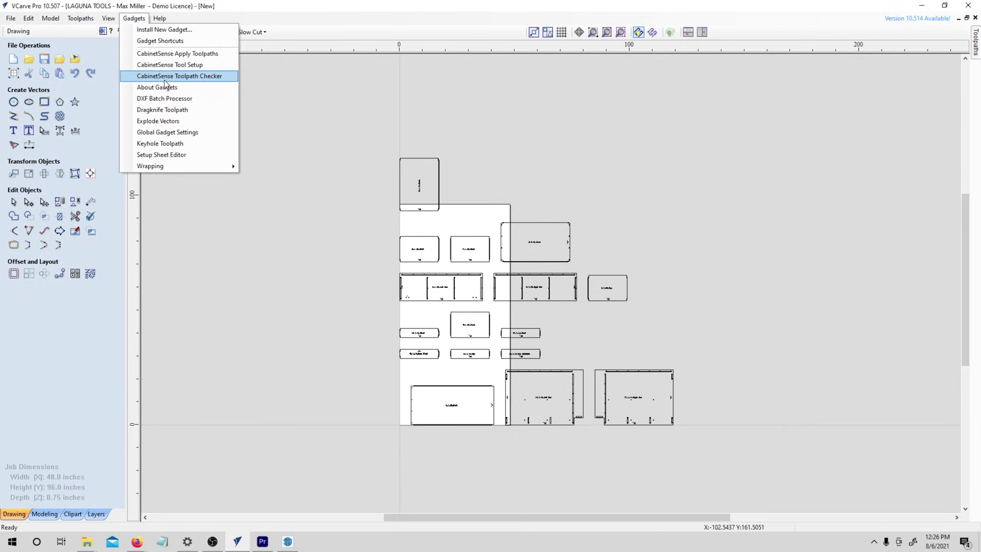
{"action": "left_click", "coordinate": [207, 79]}
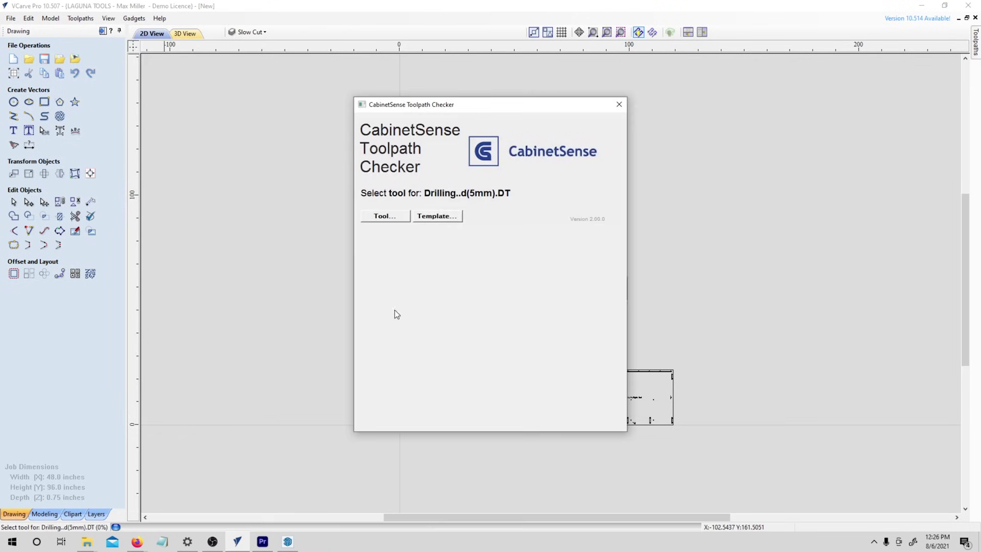
{"action": "left_click", "coordinate": [442, 215]}
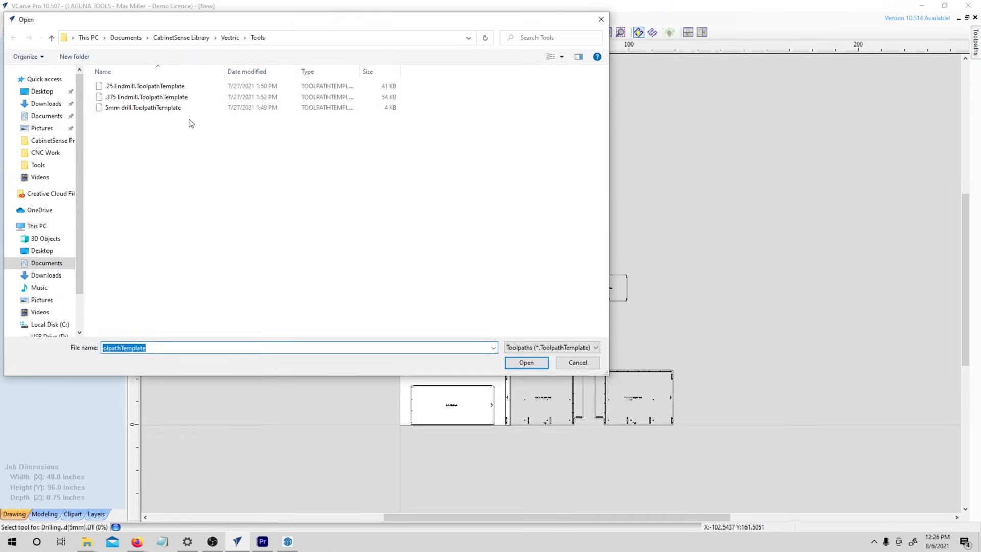
{"action": "left_click", "coordinate": [164, 108]}
{"action": "left_click", "coordinate": [521, 364]}
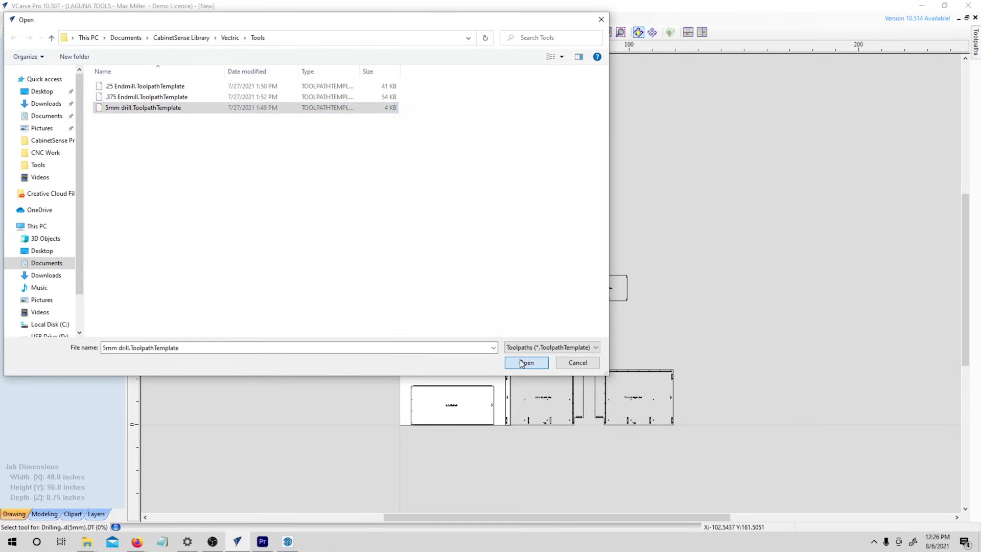
{"action": "left_click", "coordinate": [485, 352]}
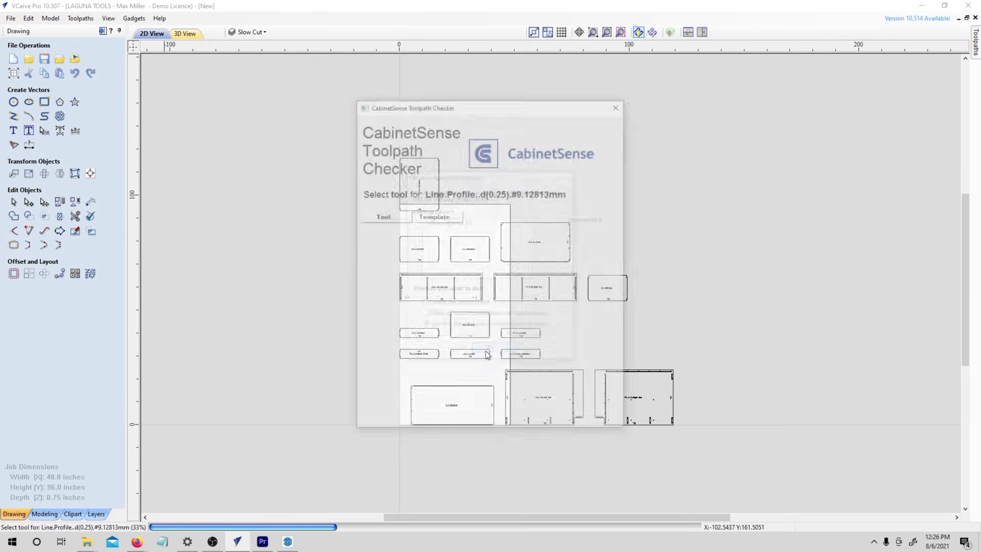
- Load the .25 Endmill and .375 Endmill templates without creating missing layers
{"action": "left_click", "coordinate": [431, 215]}
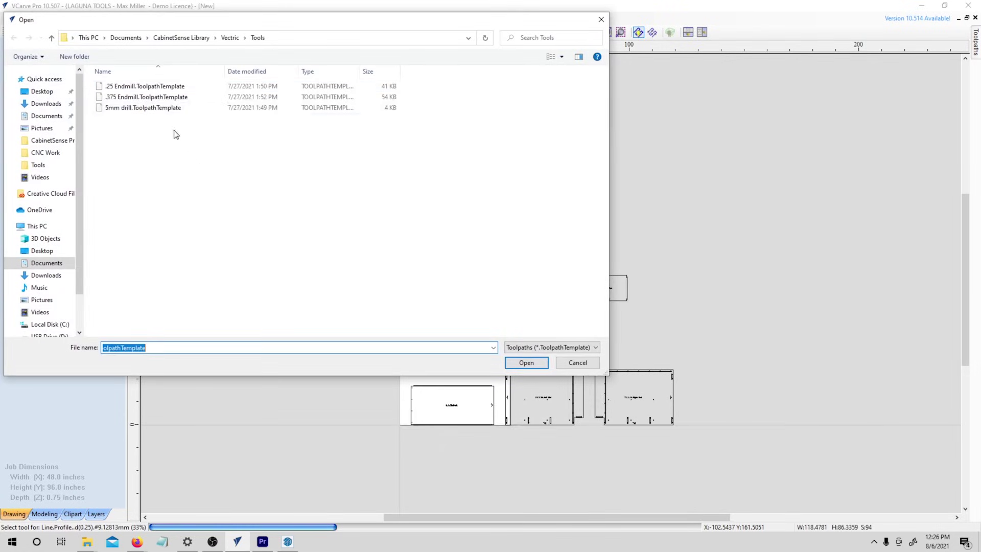
{"action": "left_click", "coordinate": [153, 87]}
{"action": "left_click", "coordinate": [522, 363]}
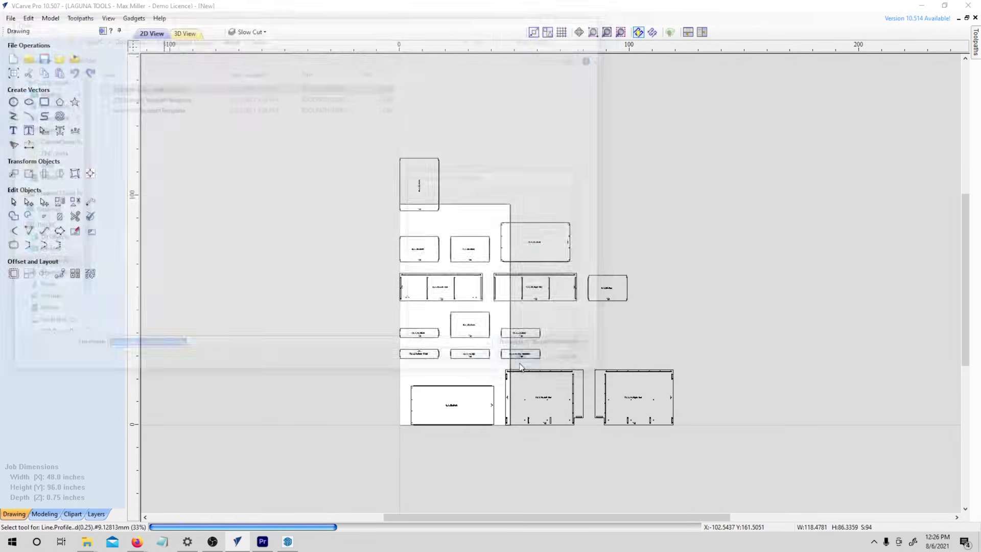
{"action": "left_click", "coordinate": [491, 352]}
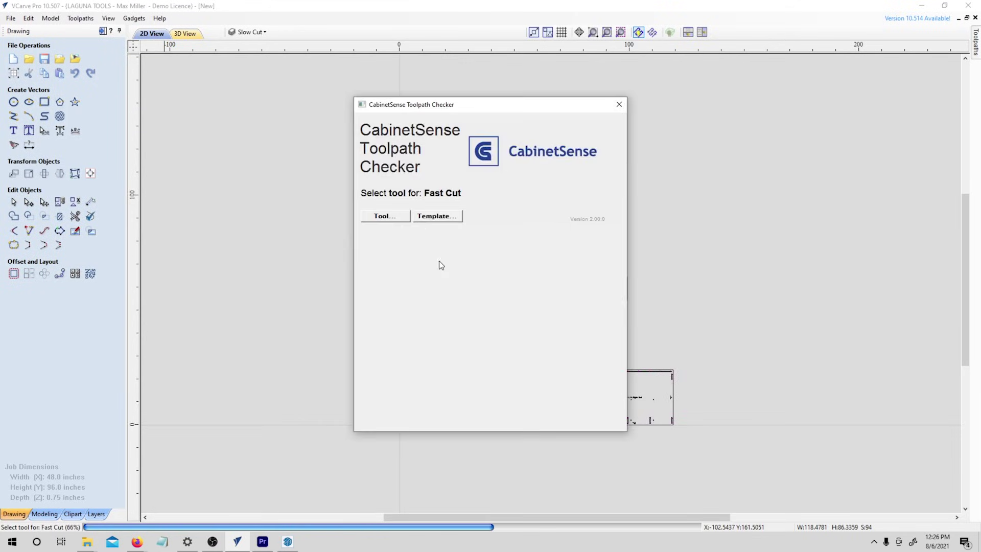
{"action": "left_click", "coordinate": [423, 217]}
{"action": "left_click", "coordinate": [154, 98]}
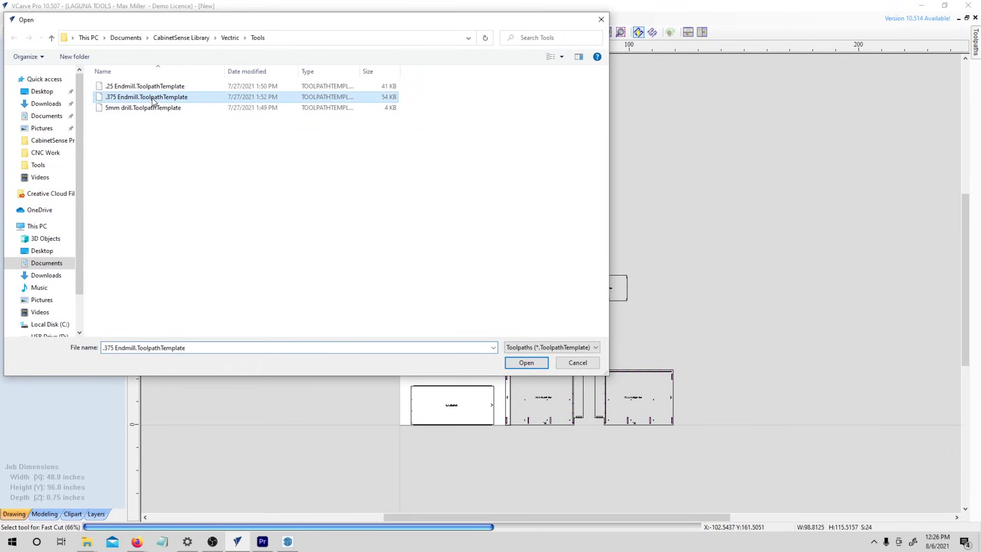
{"action": "left_click", "coordinate": [527, 364]}
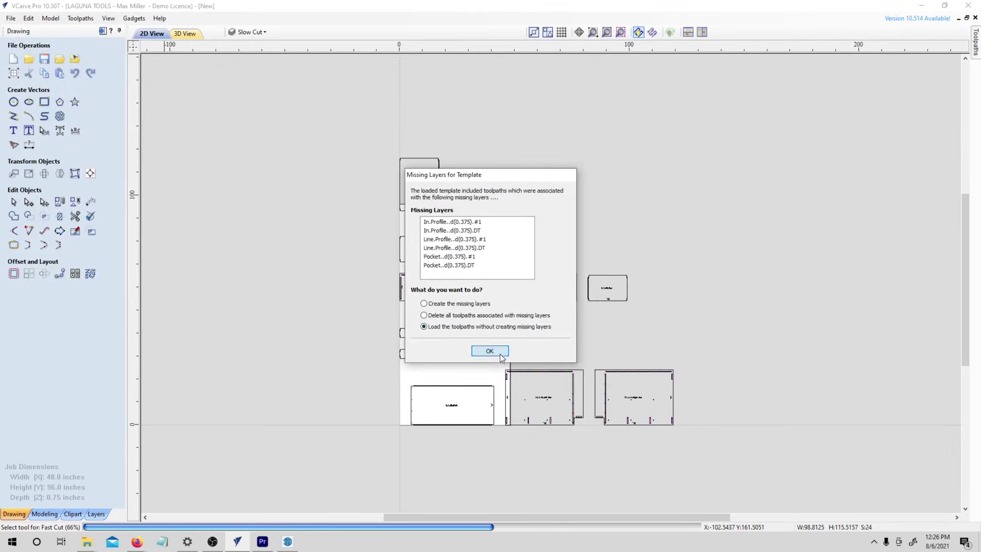
{"action": "left_click", "coordinate": [500, 355]}
{"action": "left_click", "coordinate": [494, 284]}
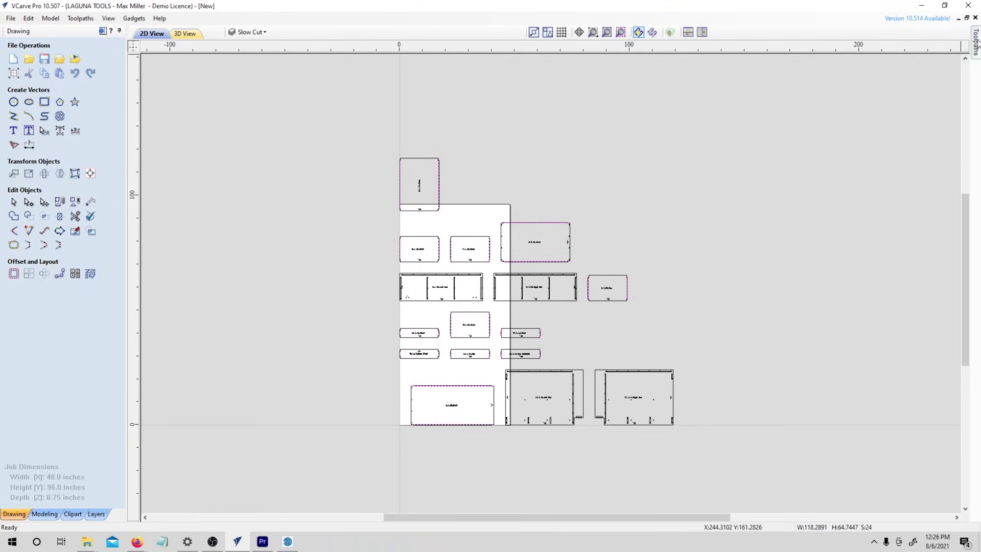
- Pin the Toolpaths panel and recalculate all toolpaths, accepting the cut-through warning and error list
{"action": "left_click", "coordinate": [975, 45]}
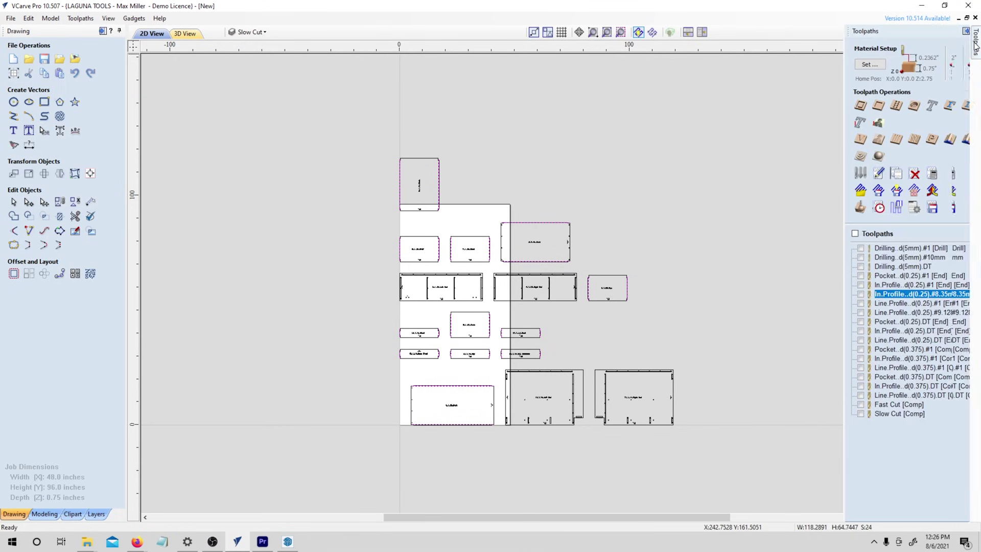
{"action": "left_click", "coordinate": [967, 31]}
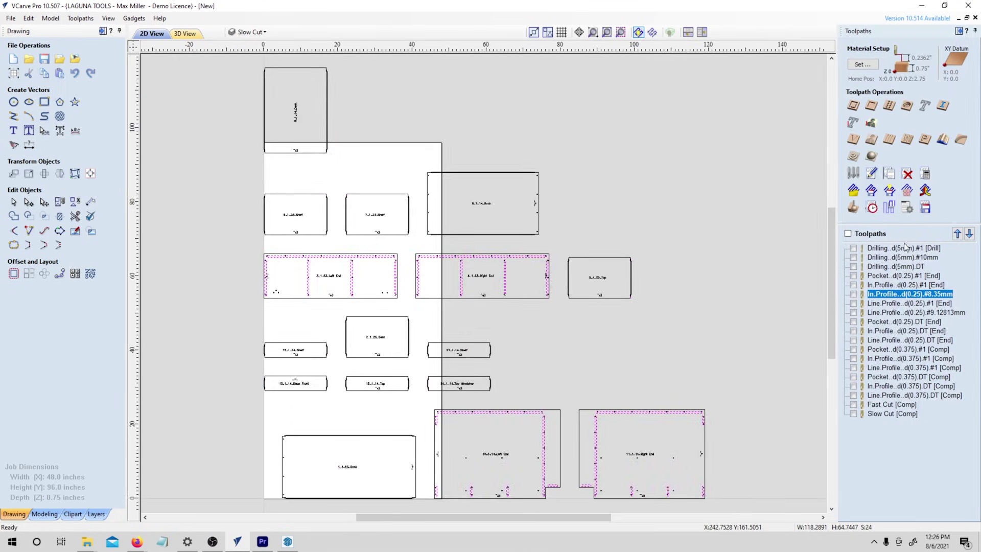
{"action": "right_click", "coordinate": [915, 260]}
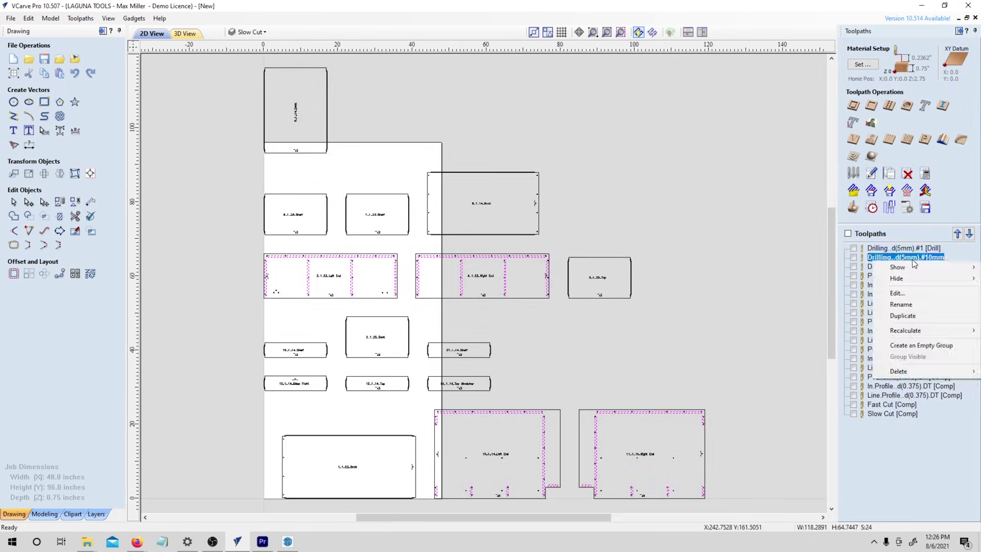
{"action": "mouse_move", "coordinate": [905, 330]}
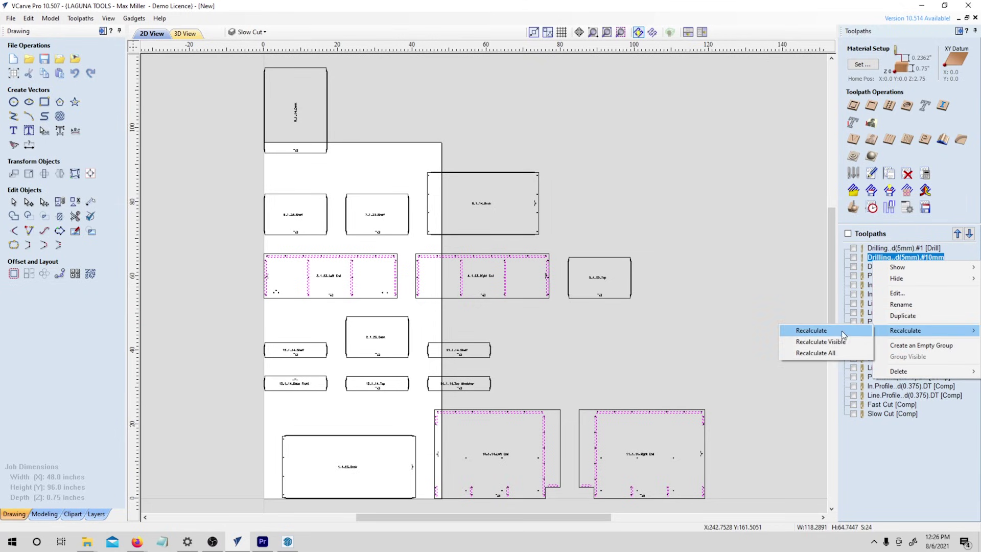
{"action": "left_click", "coordinate": [831, 354]}
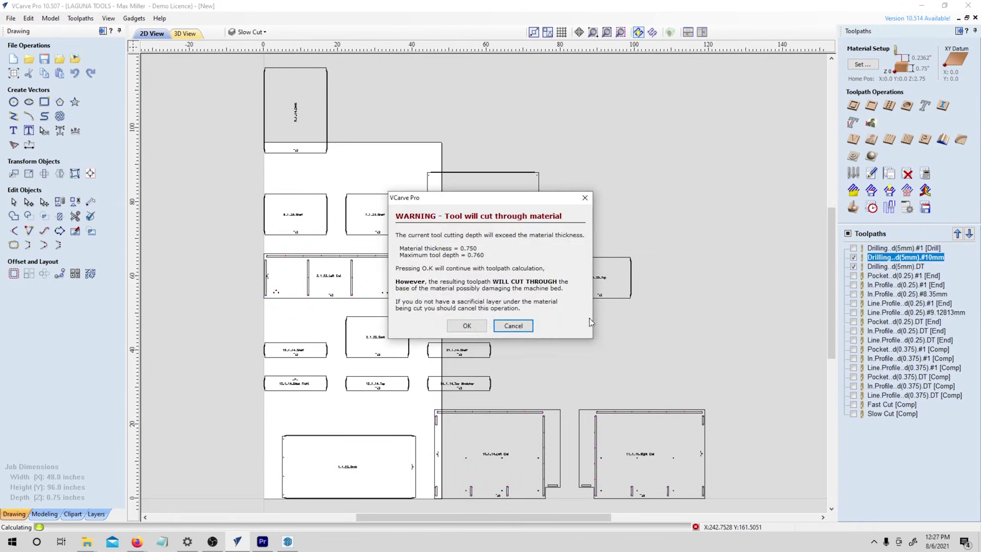
{"action": "left_click", "coordinate": [466, 324]}
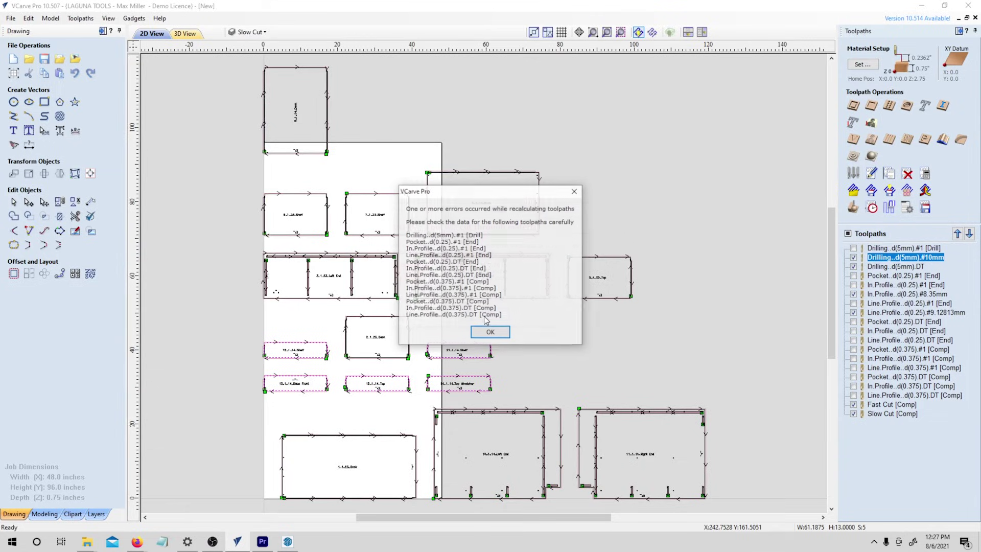
{"action": "left_click", "coordinate": [490, 332]}
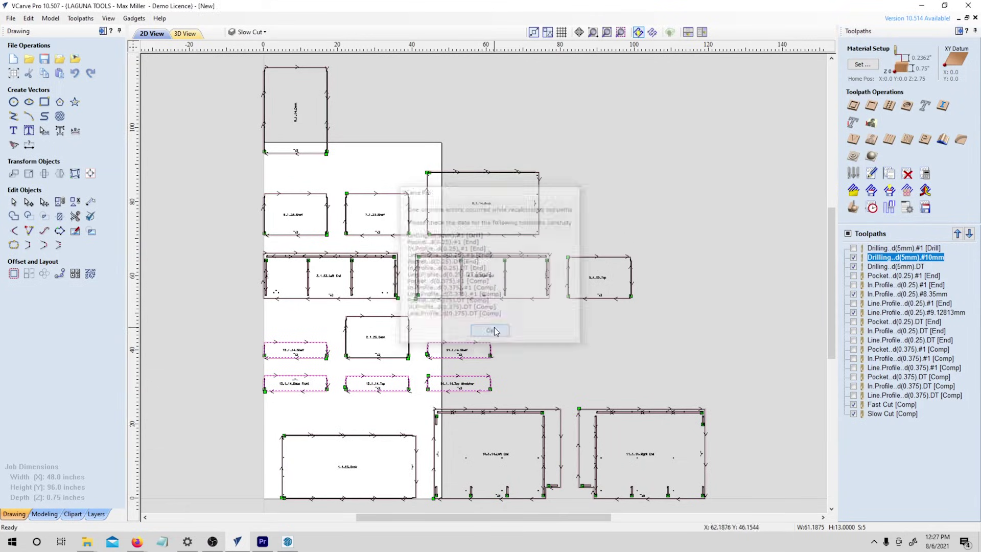
{"action": "right_click", "coordinate": [877, 333]}
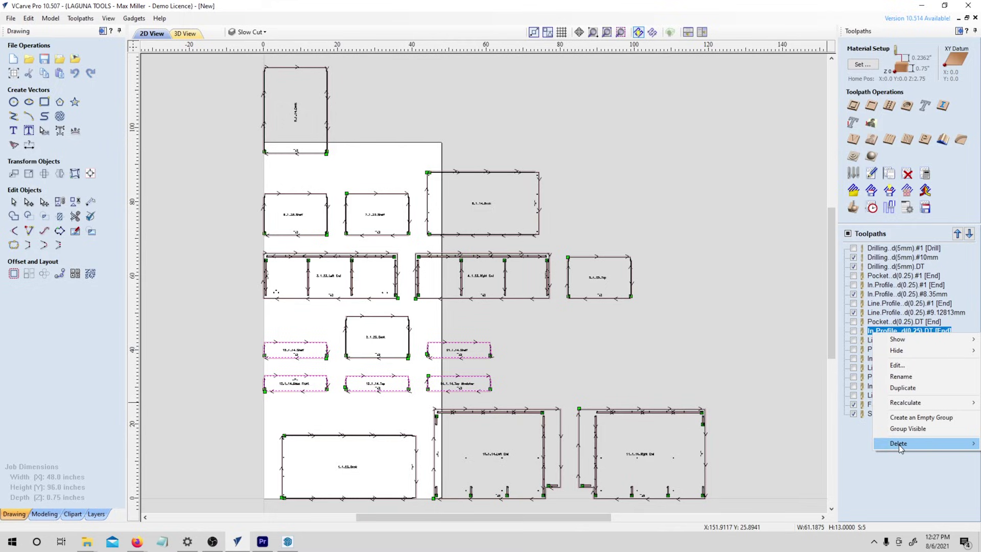
- Delete all unchecked toolpaths, clear the part selection, and bring up Nest Parts
{"action": "mouse_move", "coordinate": [900, 445]}
{"action": "left_click", "coordinate": [833, 454]}
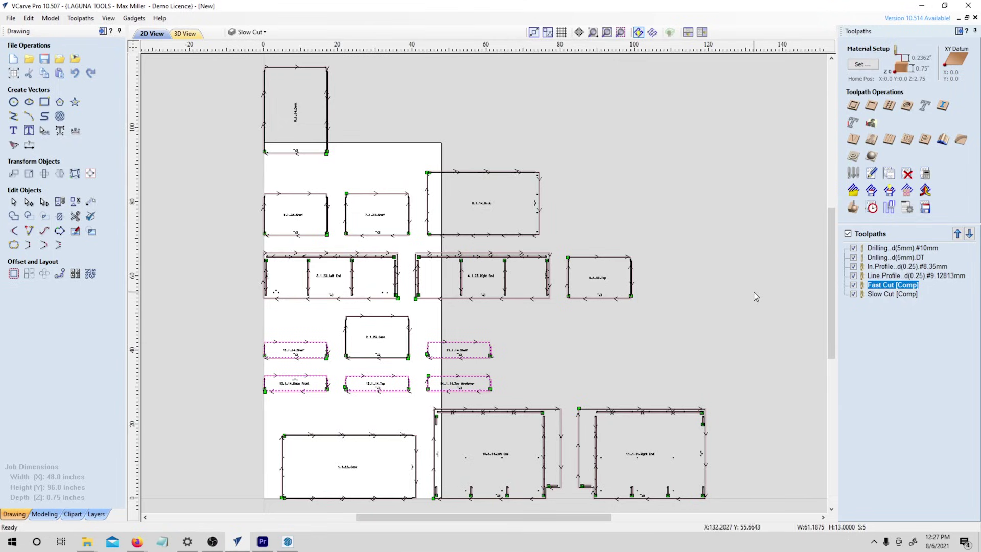
{"action": "left_click", "coordinate": [734, 263]}
{"action": "left_click", "coordinate": [91, 276]}
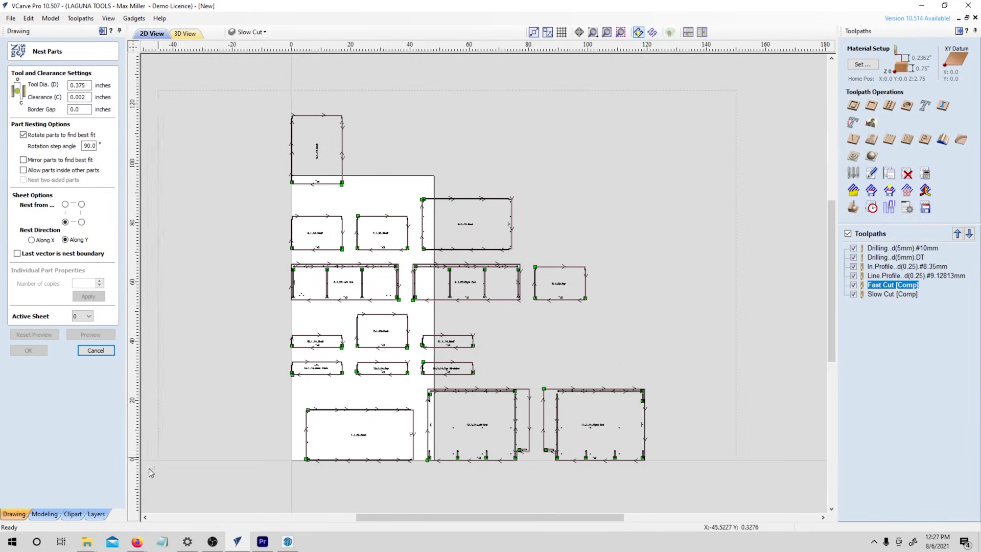
- Select all part outlines with Ctrl+A, preview the nest, and accept the two-sheet layout
{"action": "key", "text": "ctrl+a"}
{"action": "left_click", "coordinate": [90, 334]}
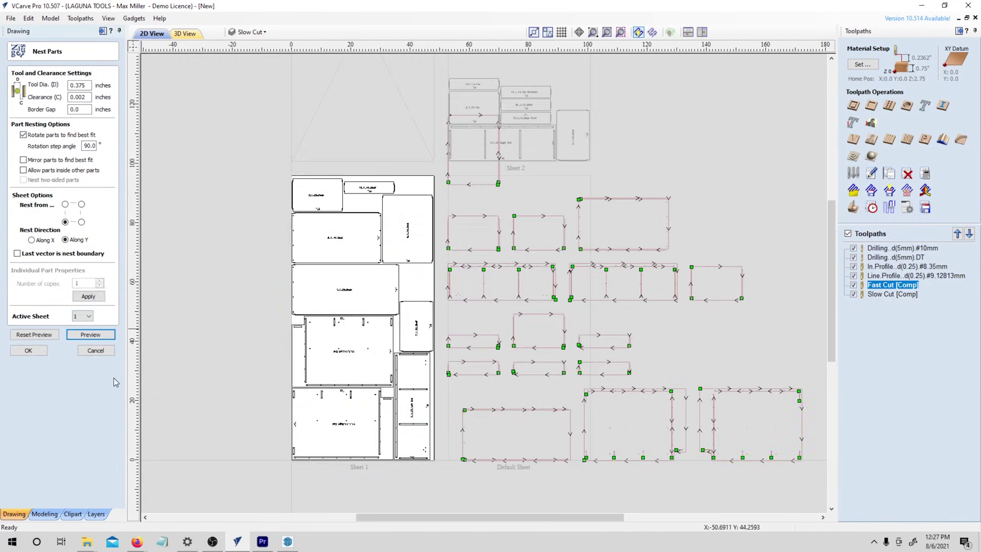
{"action": "left_click", "coordinate": [45, 351]}
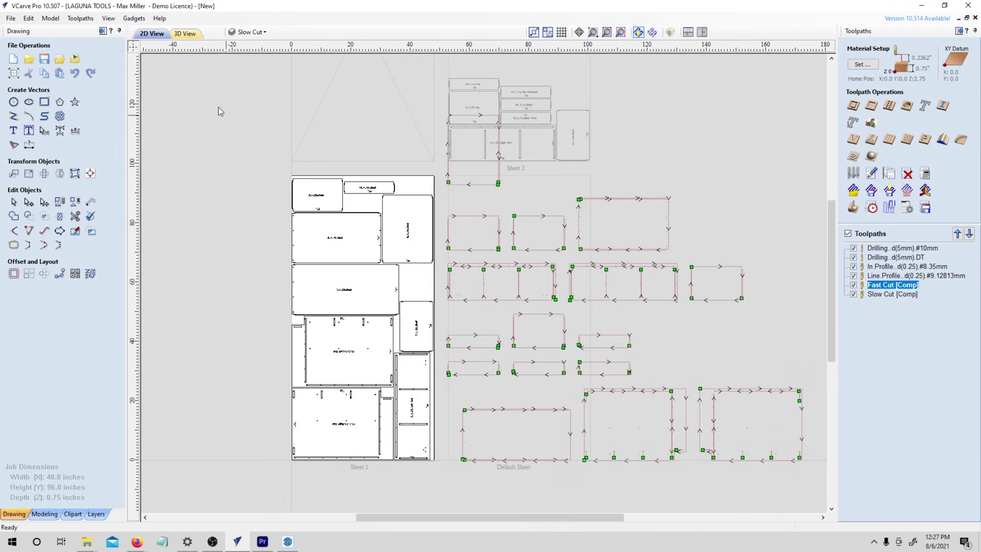
{"action": "left_click", "coordinate": [135, 19]}
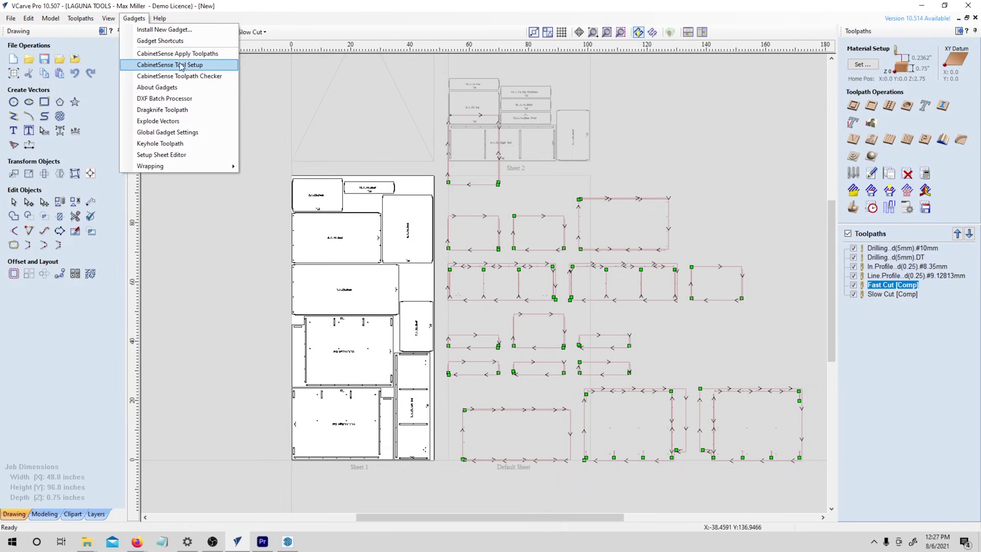
- Run CabinetSense Apply Toolpaths on every sheet, accepting both cut-through warnings and closing the report
{"action": "left_click", "coordinate": [203, 55]}
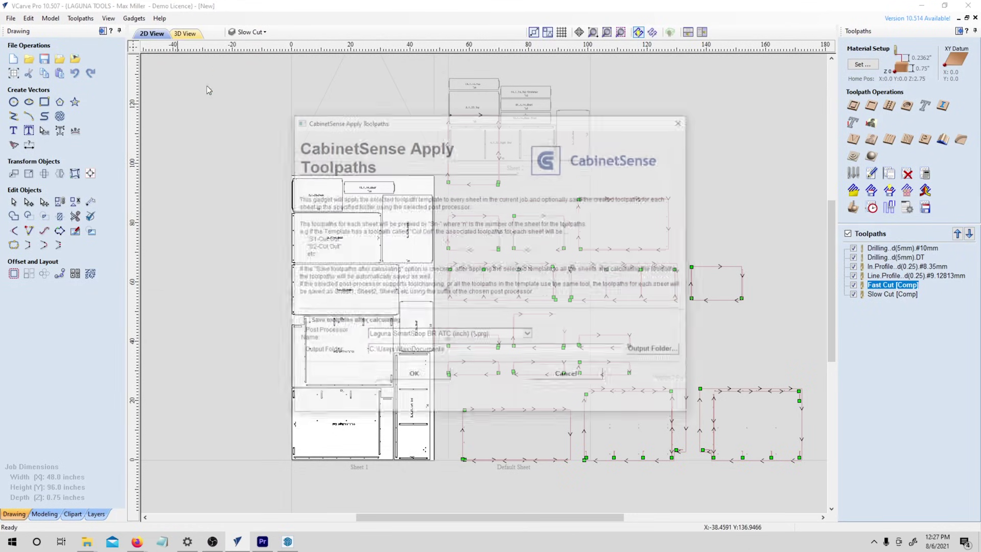
{"action": "left_click", "coordinate": [412, 376]}
{"action": "left_click", "coordinate": [466, 329]}
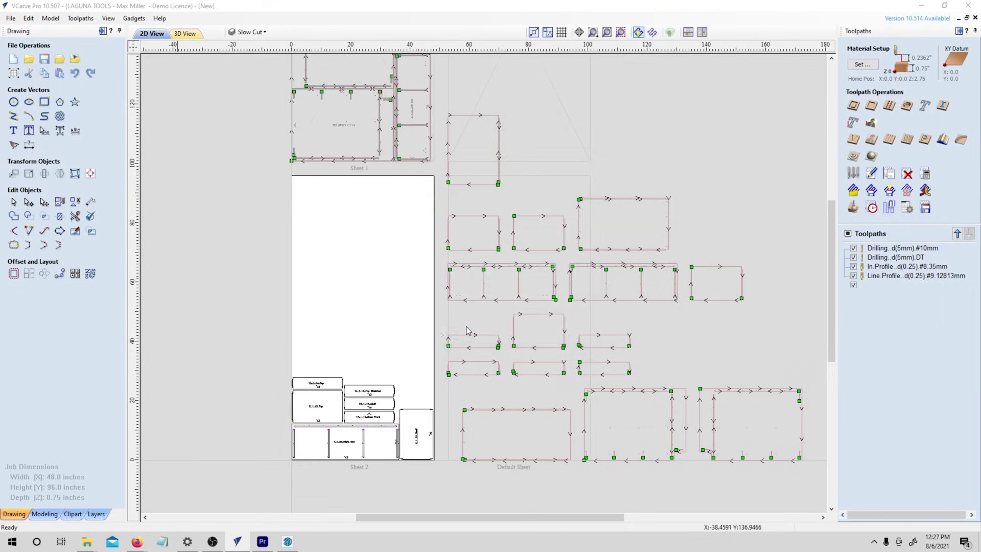
{"action": "left_click", "coordinate": [466, 330]}
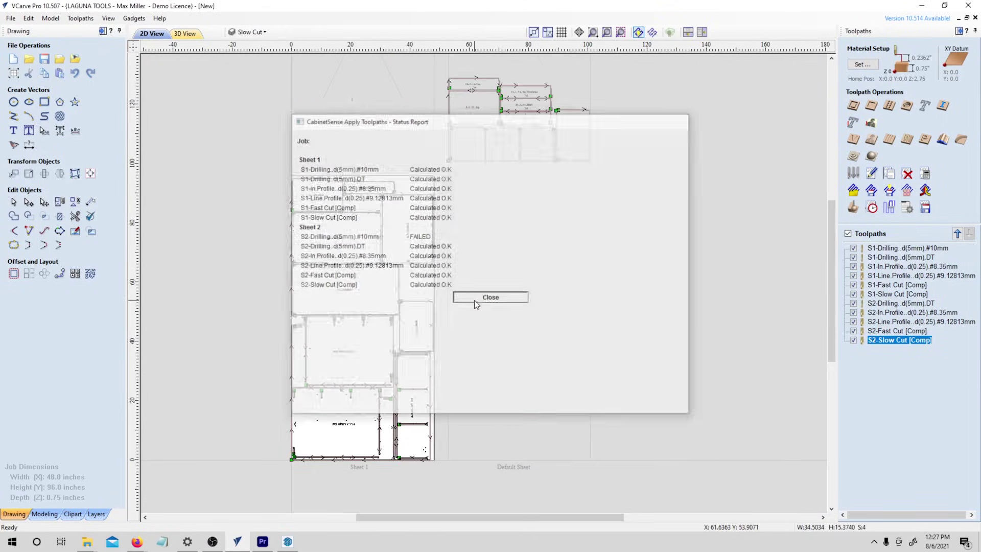
{"action": "left_click", "coordinate": [474, 298]}
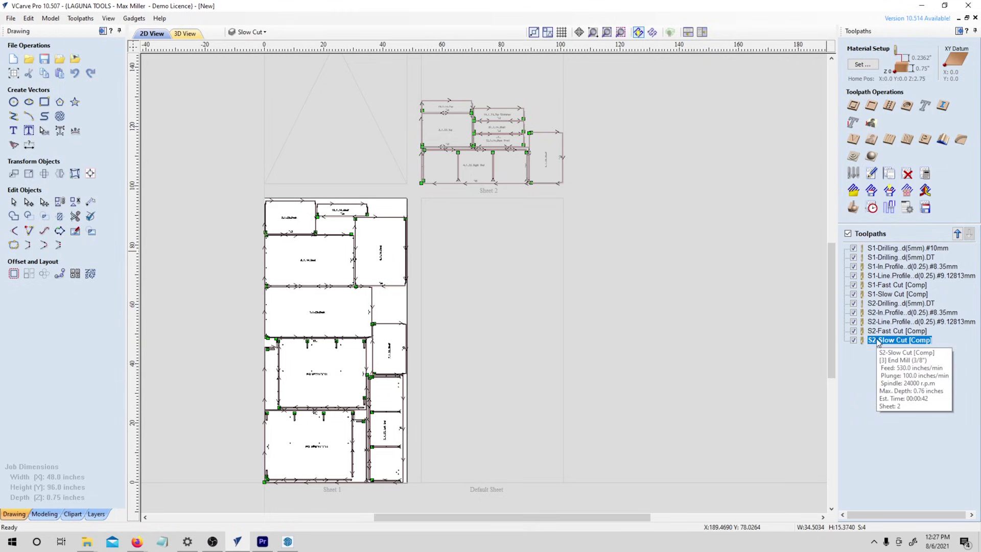
- Show the sheets in an isometric 3D view and hide the five S2 toolpaths
{"action": "left_click", "coordinate": [854, 341]}
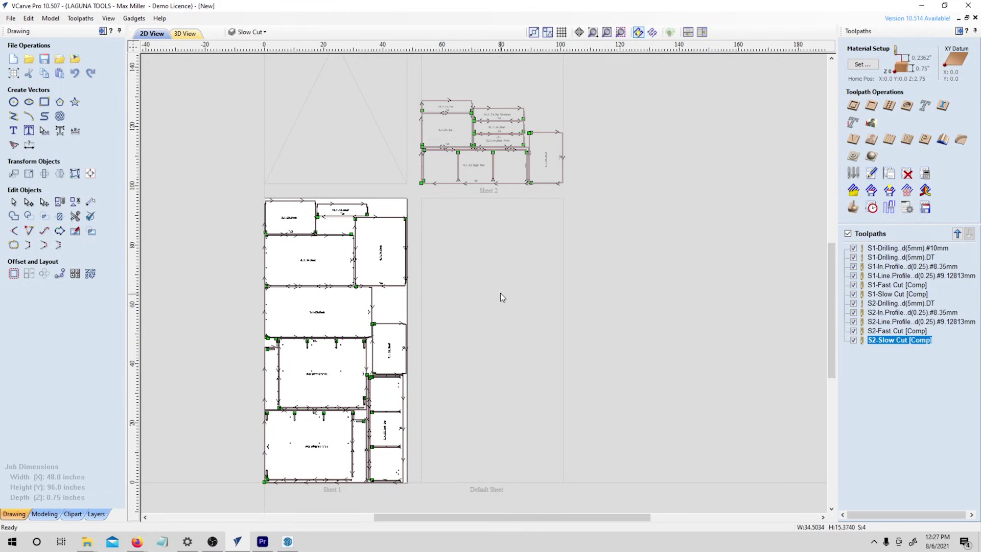
{"action": "left_click", "coordinate": [184, 34]}
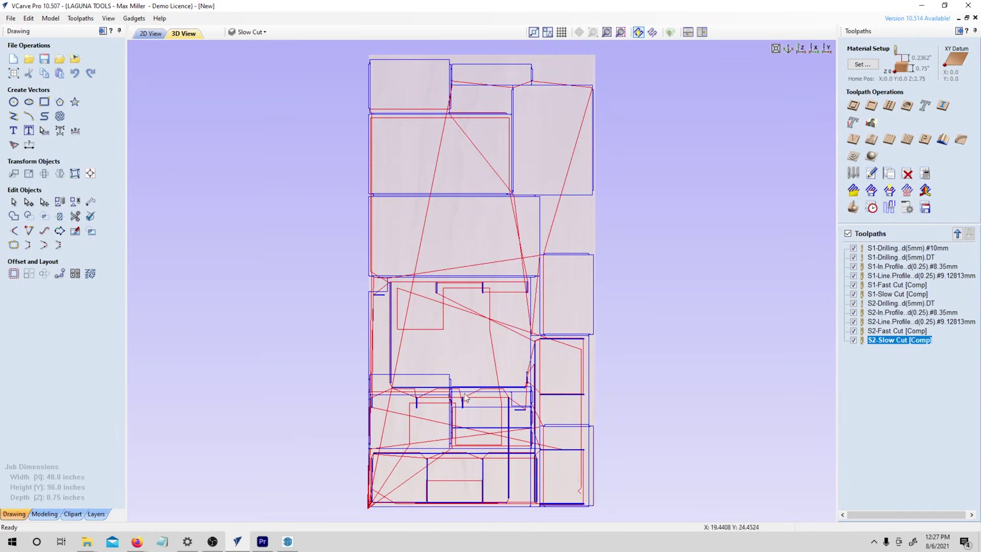
{"action": "left_click", "coordinate": [788, 49]}
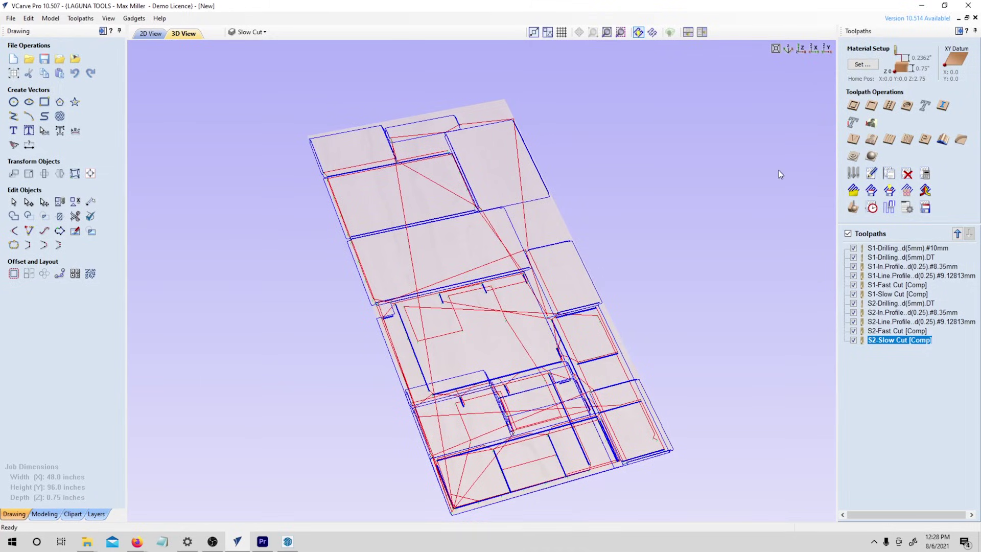
{"action": "left_click", "coordinate": [854, 341]}
{"action": "left_click", "coordinate": [853, 331]}
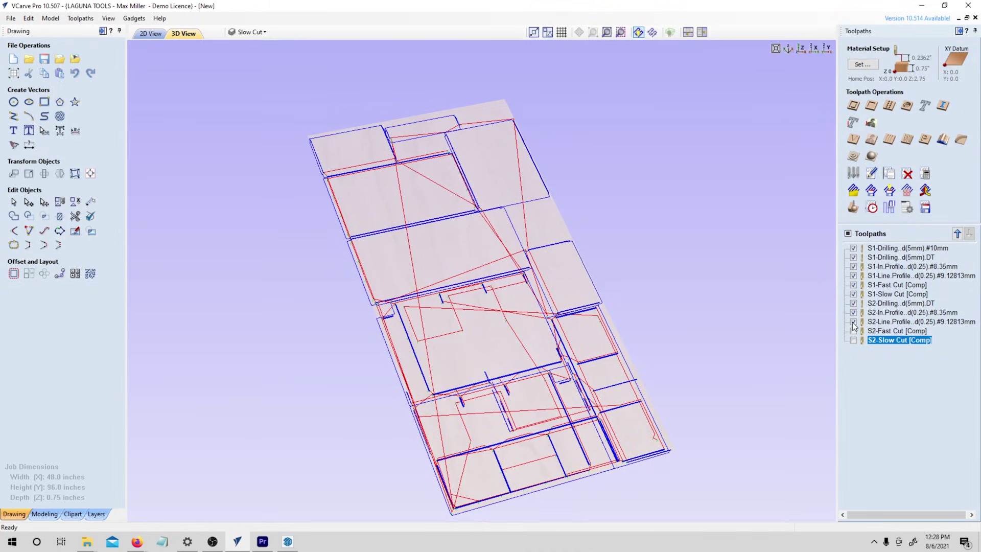
{"action": "left_click", "coordinate": [852, 321]}
{"action": "left_click", "coordinate": [853, 312]}
{"action": "left_click", "coordinate": [854, 303]}
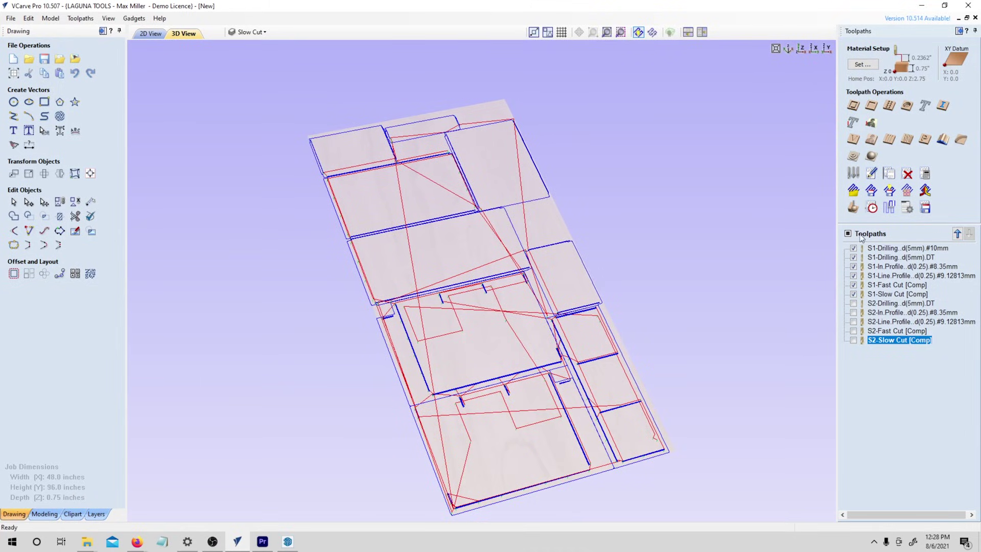
- Simulate cutting the visible sheet 1 toolpaths, tilt the view top-down, then exit the preview
{"action": "left_click", "coordinate": [853, 207]}
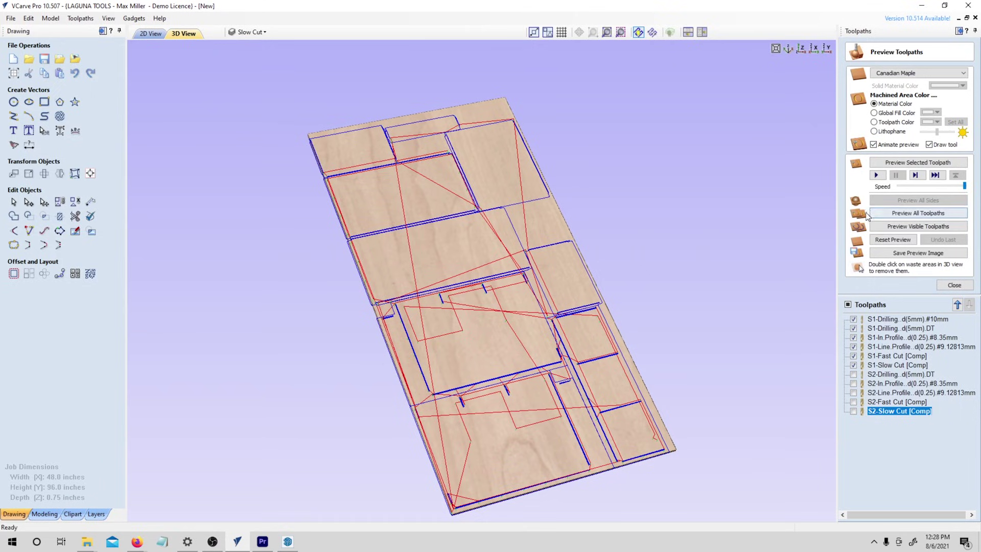
{"action": "left_click", "coordinate": [908, 228]}
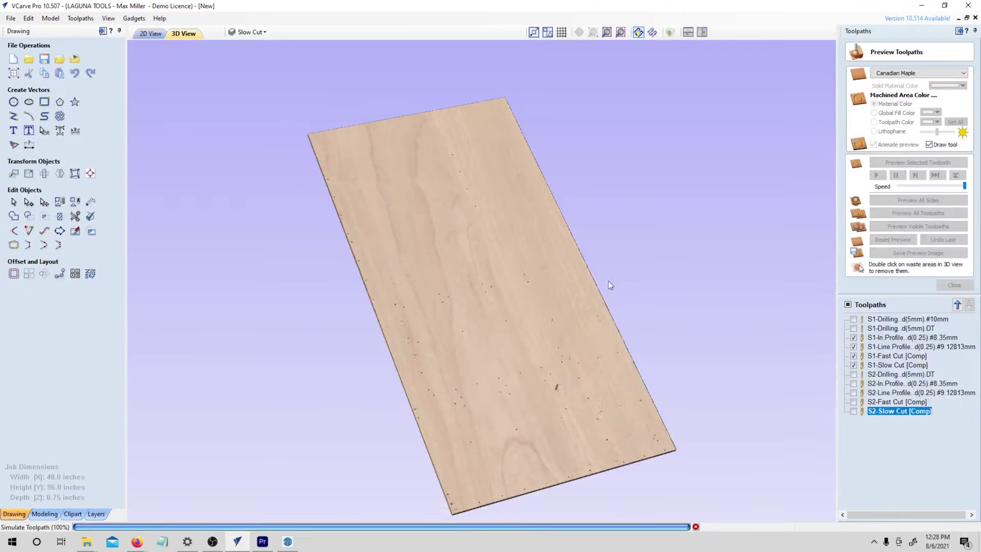
{"action": "mouse_move", "coordinate": [494, 229]}
{"action": "left_mouse_down"}
{"action": "mouse_move", "coordinate": [427, 313]}
{"action": "mouse_move", "coordinate": [530, 339]}
{"action": "mouse_move", "coordinate": [449, 275]}
{"action": "mouse_move", "coordinate": [481, 250]}
{"action": "mouse_move", "coordinate": [520, 288]}
{"action": "mouse_move", "coordinate": [486, 219]}
{"action": "left_mouse_up"}
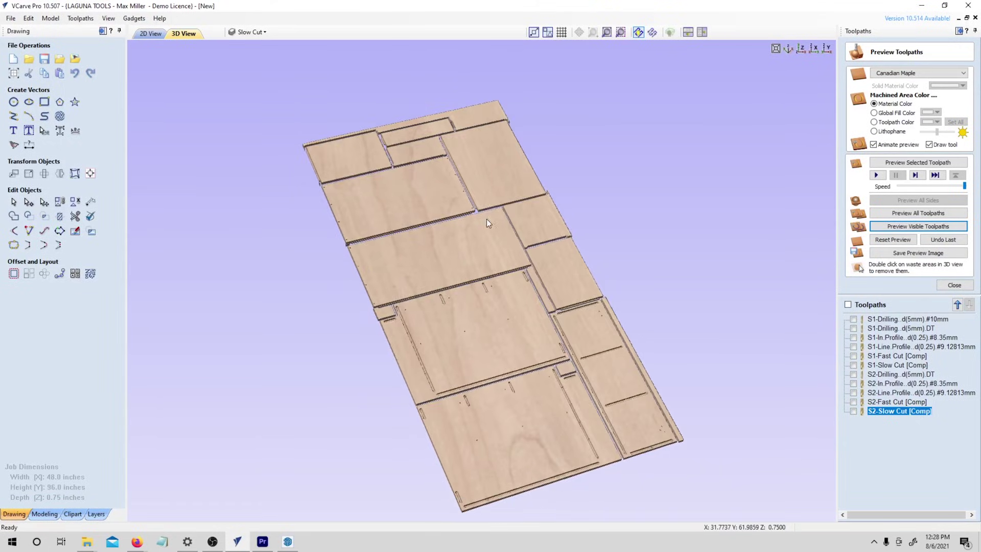
{"action": "left_click", "coordinate": [954, 285]}
- Save the six S1 toolpaths as S1.prg, replacing the existing file
{"action": "left_click", "coordinate": [926, 207]}
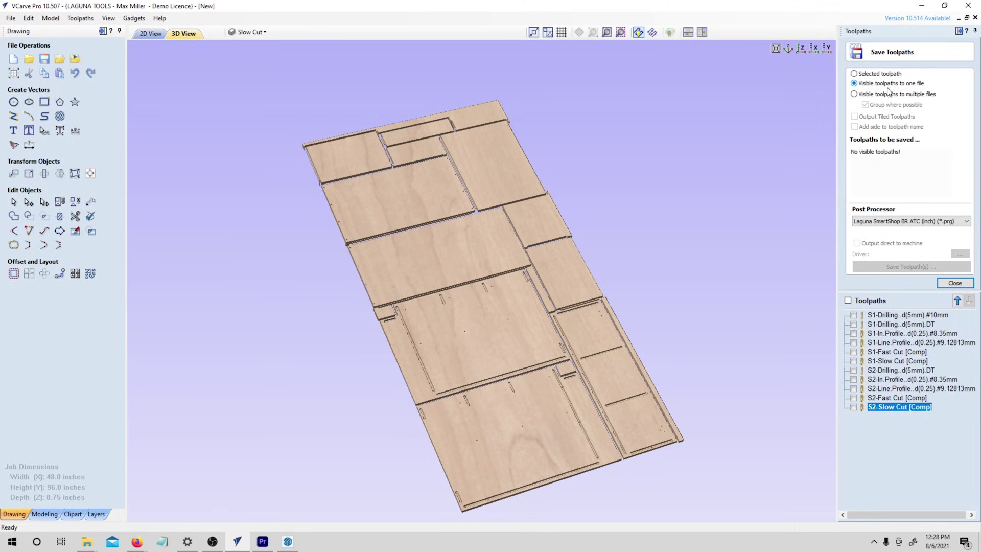
{"action": "left_click", "coordinate": [854, 315]}
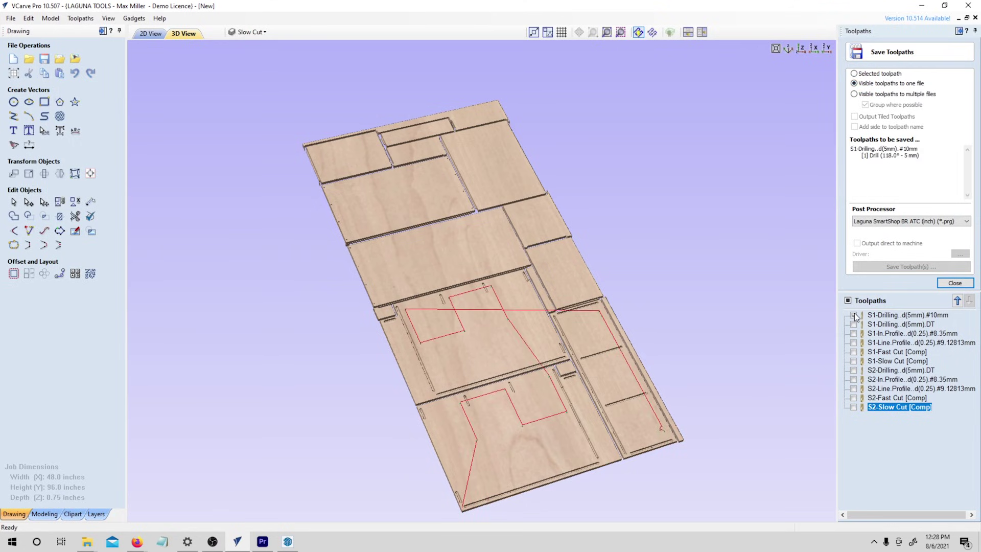
{"action": "left_click", "coordinate": [853, 324]}
{"action": "left_click", "coordinate": [853, 333]}
{"action": "left_click", "coordinate": [854, 342]}
{"action": "left_click", "coordinate": [854, 351]}
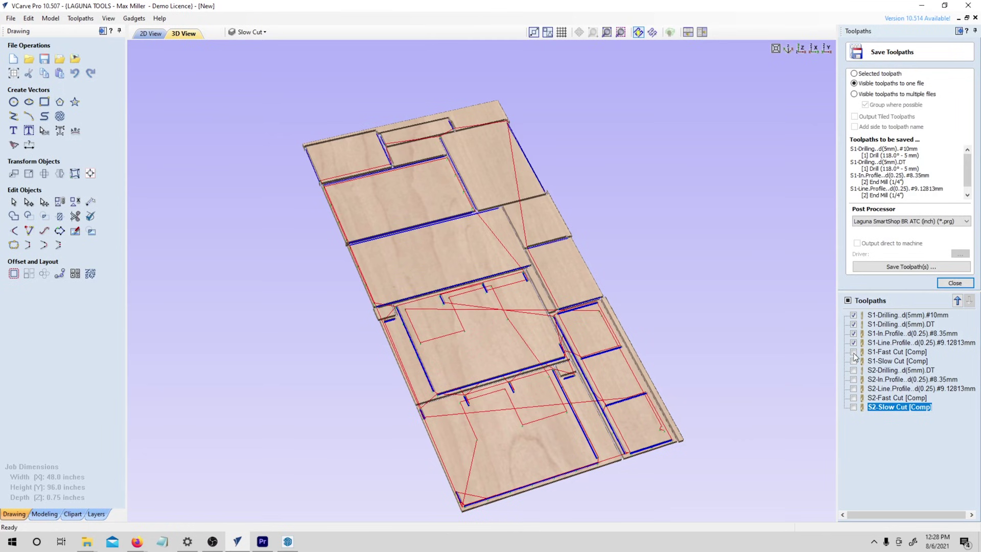
{"action": "left_click", "coordinate": [854, 361]}
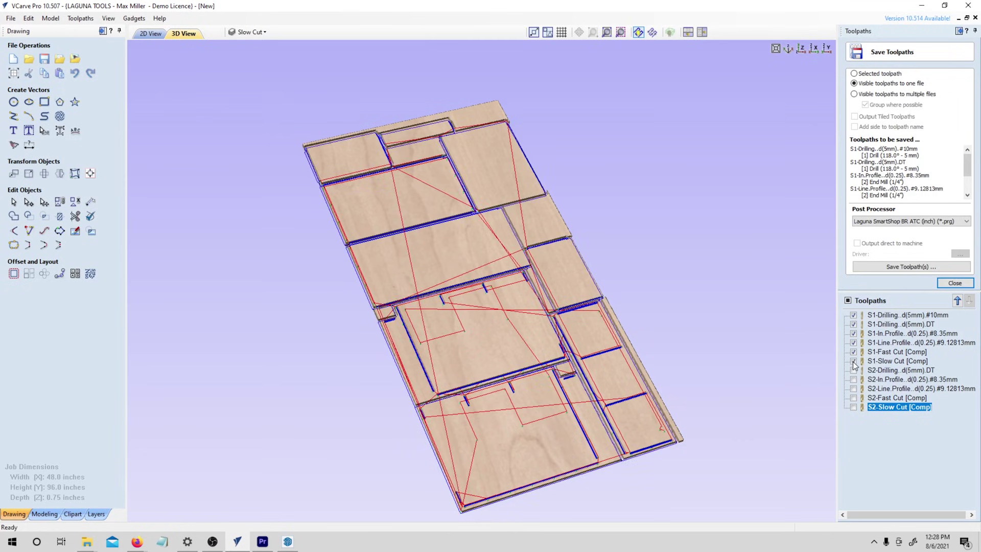
{"action": "left_click", "coordinate": [918, 266]}
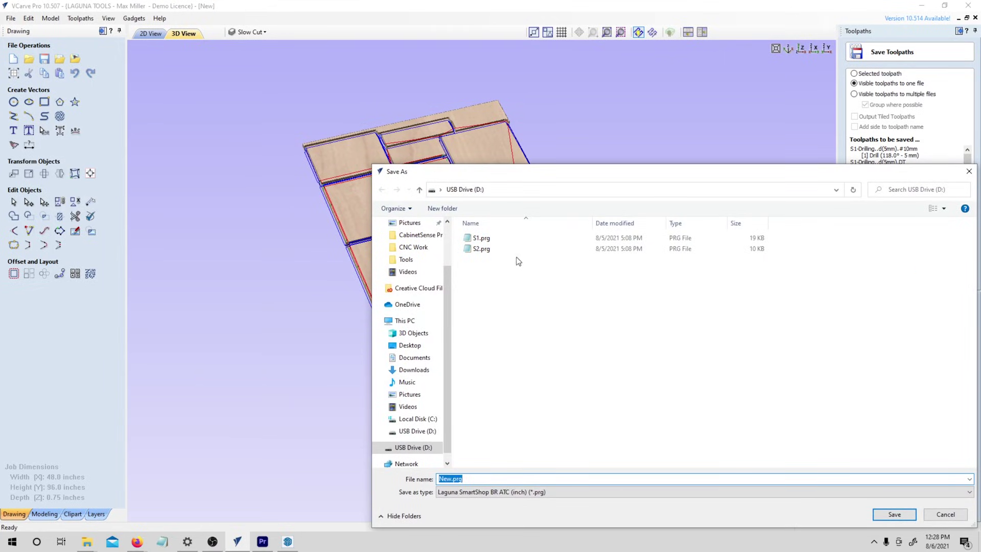
{"action": "left_click", "coordinate": [502, 238]}
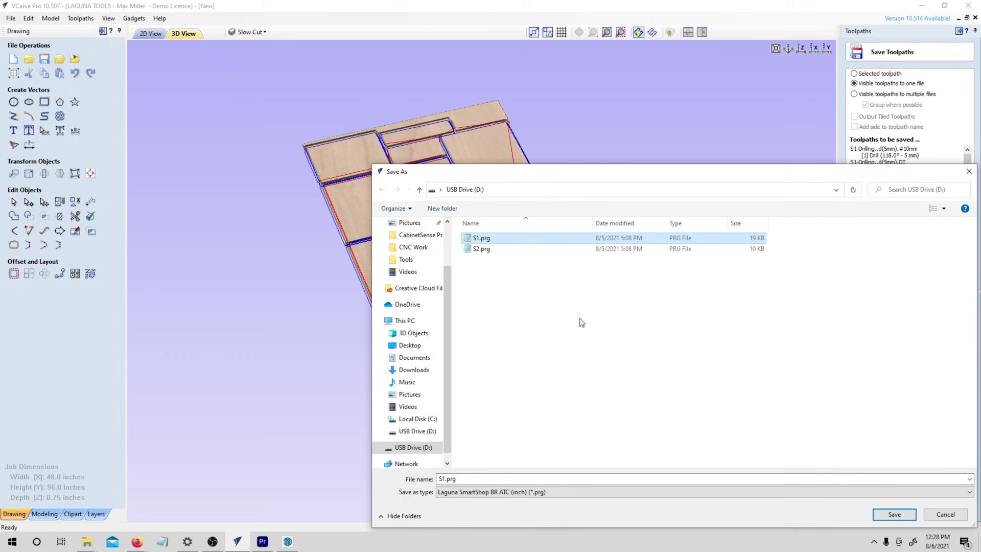
{"action": "left_click", "coordinate": [894, 514]}
{"action": "left_click", "coordinate": [519, 274]}
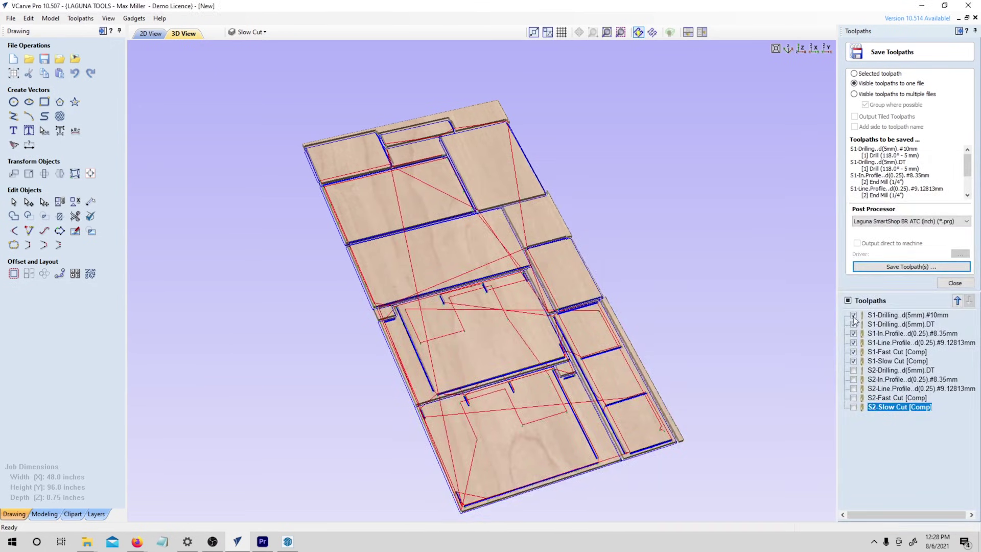
- Save the five S2 toolpaths as S2.prg, replacing the existing file
{"action": "left_click", "coordinate": [848, 301]}
{"action": "left_click", "coordinate": [854, 370]}
{"action": "left_click", "coordinate": [853, 379]}
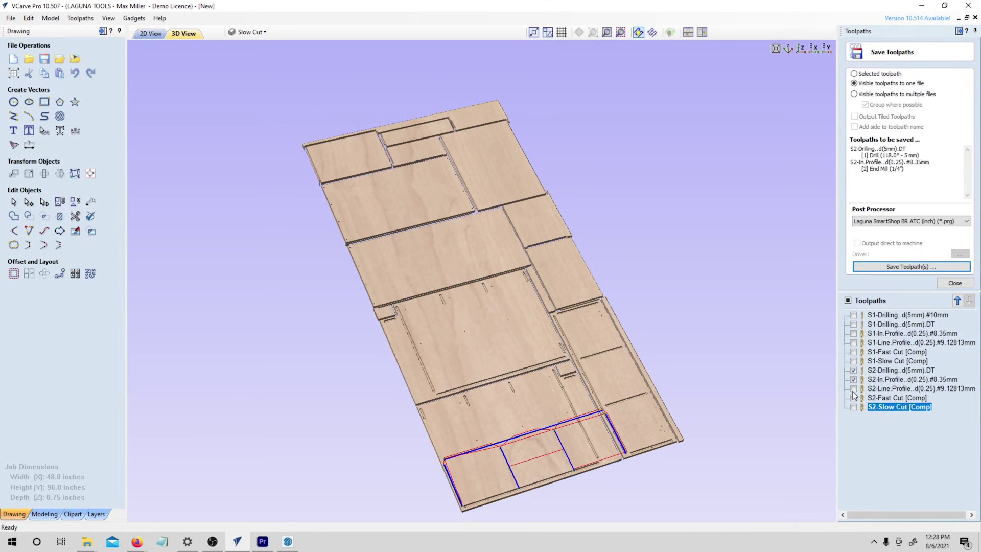
{"action": "left_click", "coordinate": [853, 388]}
{"action": "left_click", "coordinate": [854, 397]}
{"action": "left_click", "coordinate": [854, 407]}
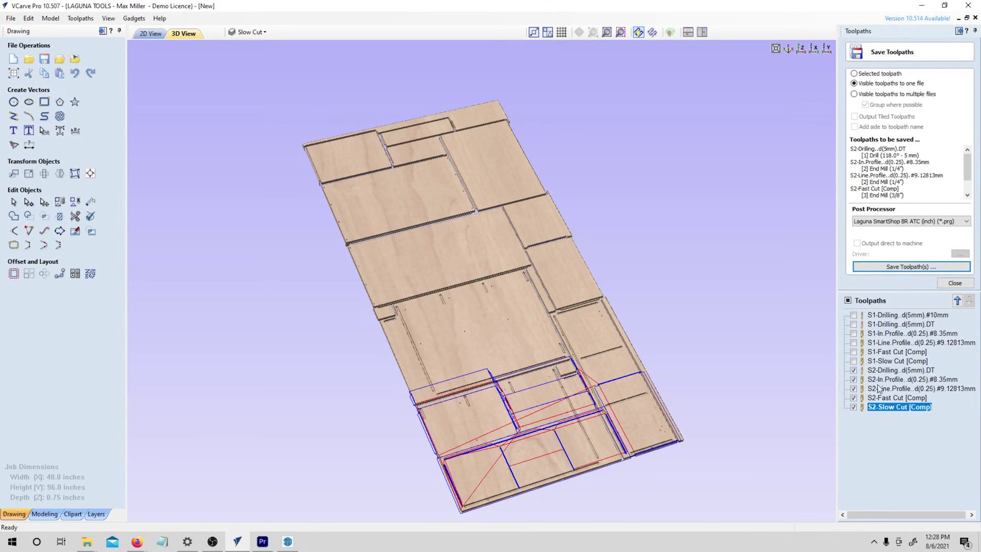
{"action": "left_click", "coordinate": [902, 268]}
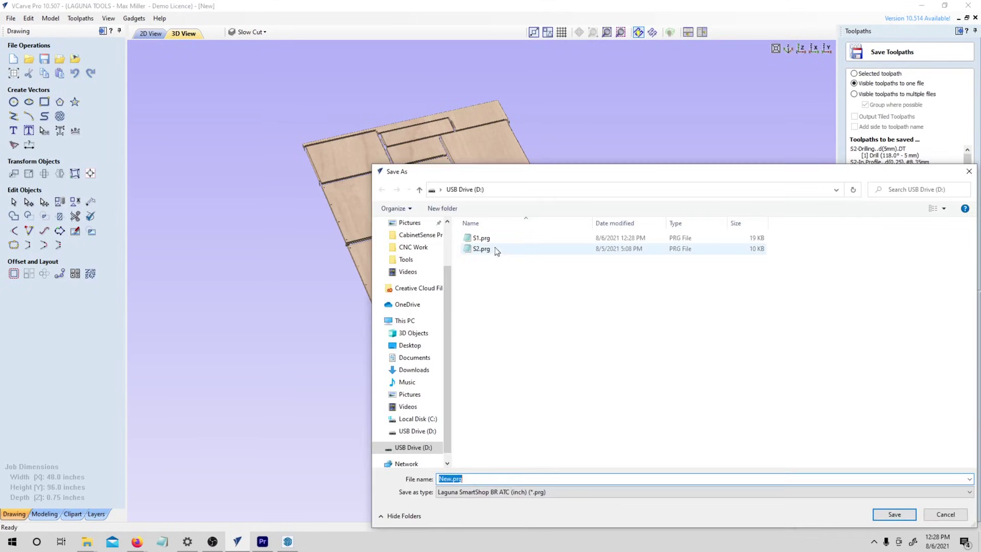
{"action": "left_click", "coordinate": [482, 248]}
{"action": "left_click", "coordinate": [894, 514]}
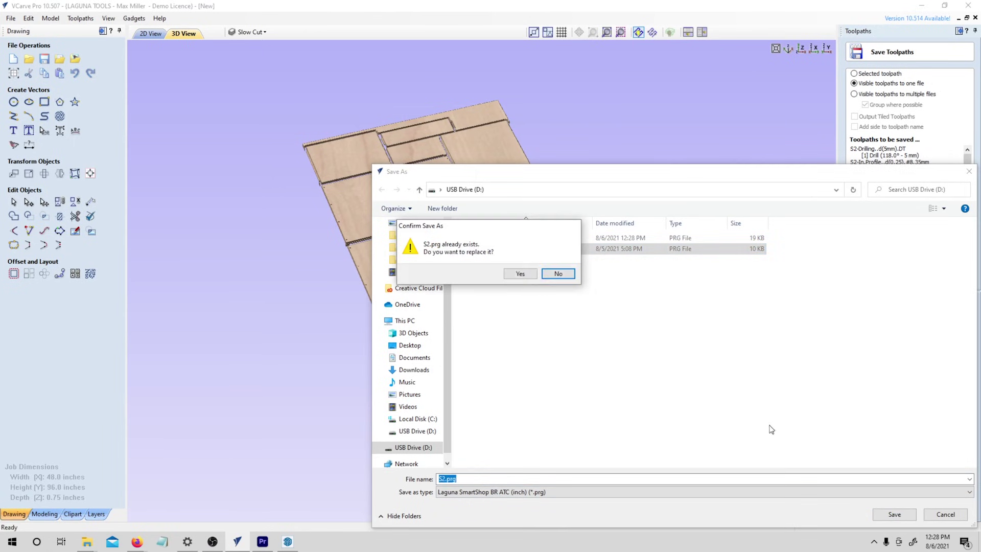
{"action": "left_click", "coordinate": [521, 273]}
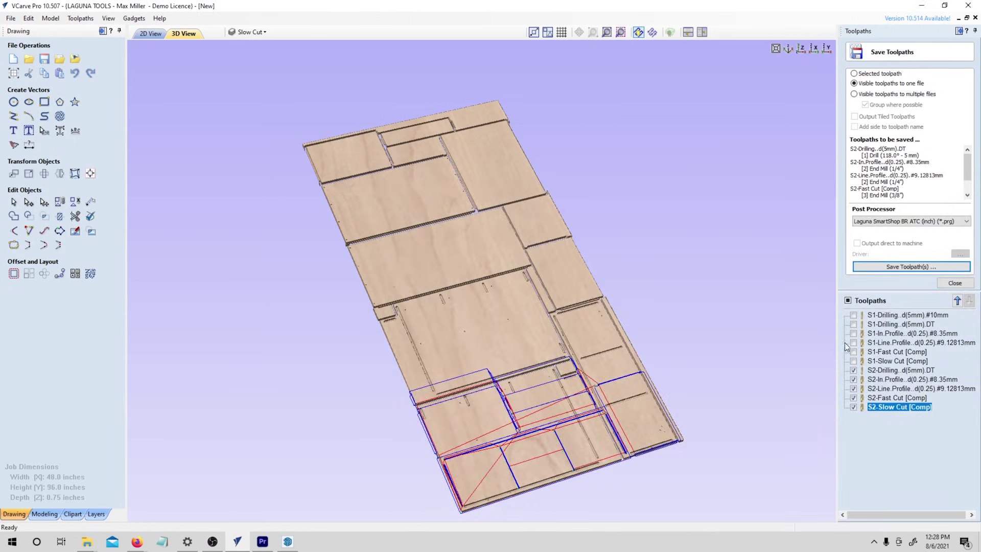
{"action": "left_click", "coordinate": [849, 300]}
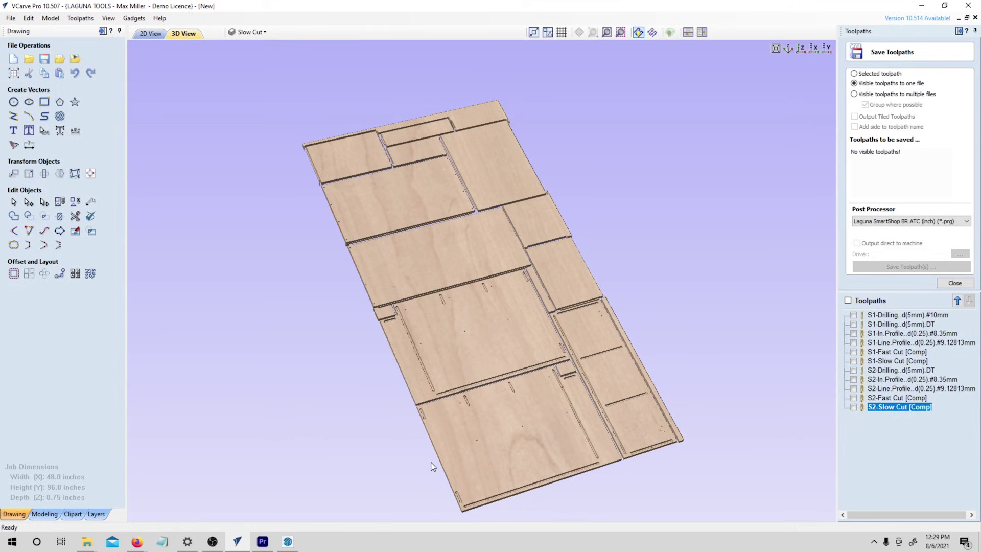
- Switch back to the SketchUp cabinet model and open the CabinetSense tutorials page
{"action": "left_click", "coordinate": [288, 542]}
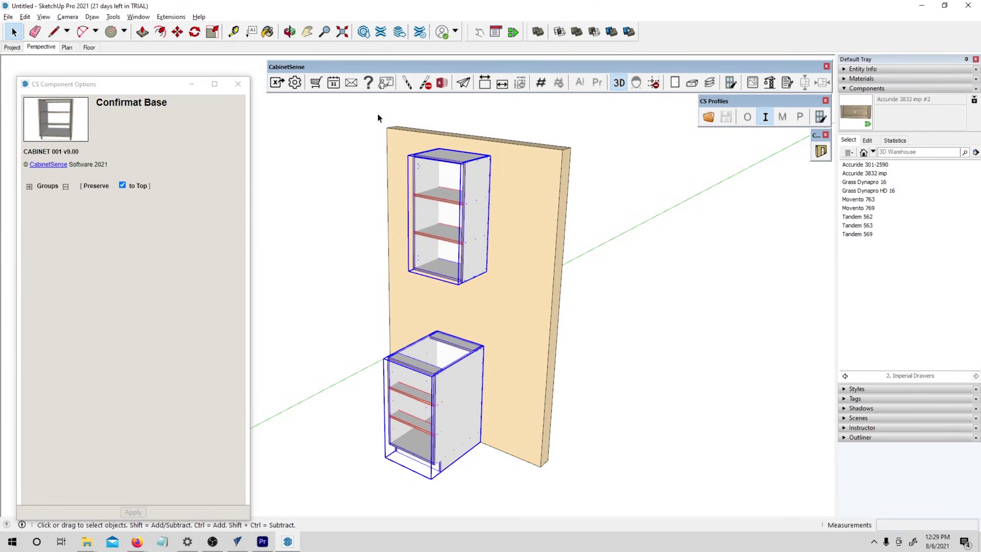
{"action": "left_click", "coordinate": [378, 84]}
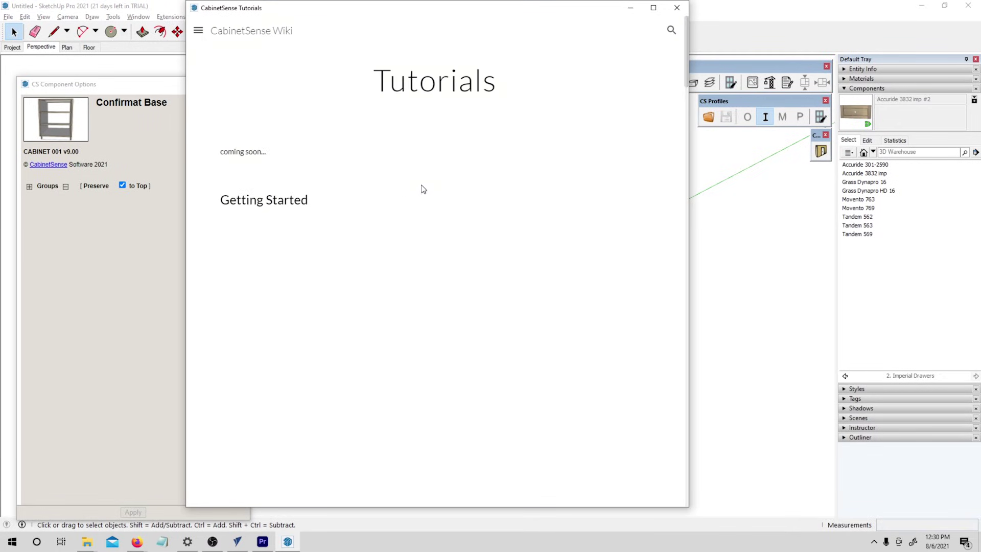
{"action": "scroll", "coordinate": [493, 245], "scroll_direction": "down", "scroll_amount": 7}
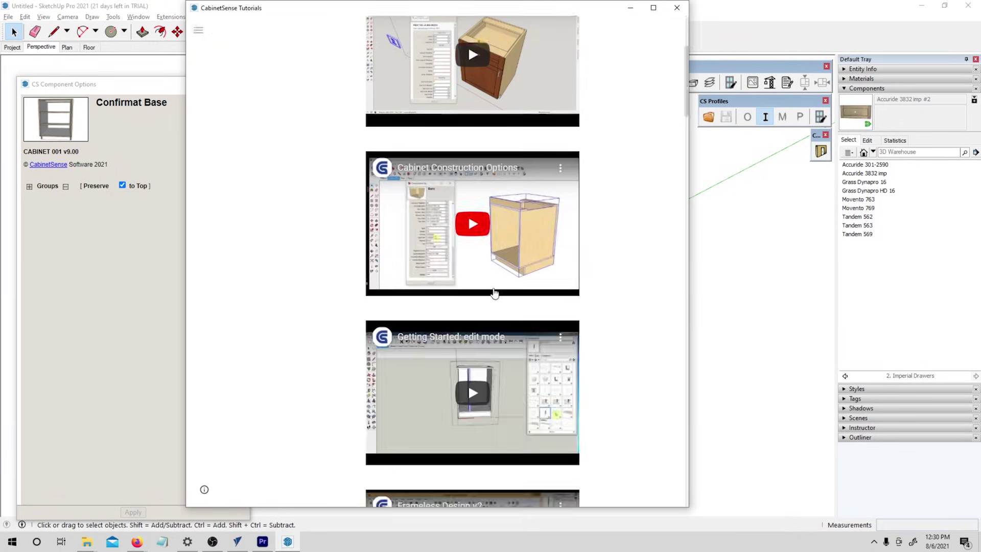
{"action": "scroll", "coordinate": [350, 194], "scroll_direction": "up", "scroll_amount": 4}
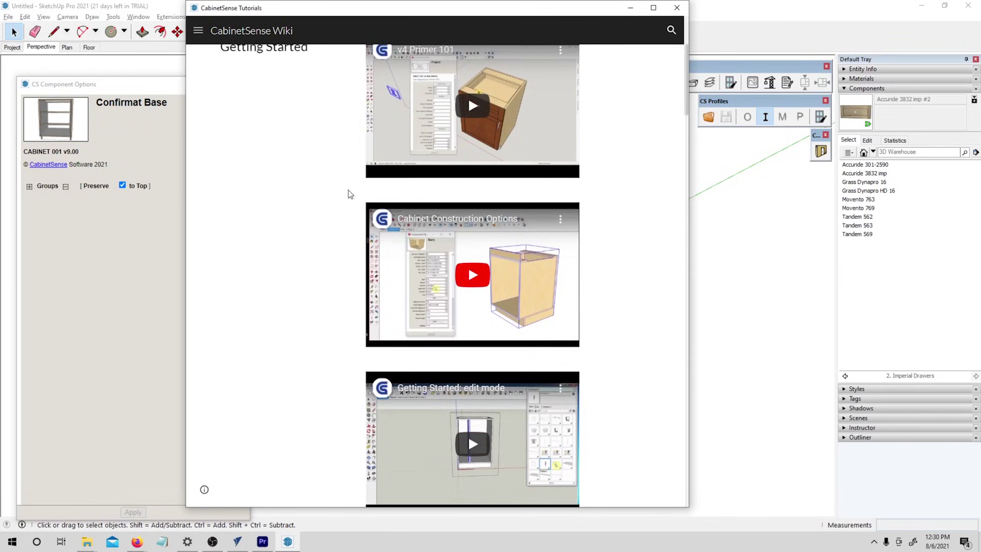
{"action": "left_click", "coordinate": [204, 31]}
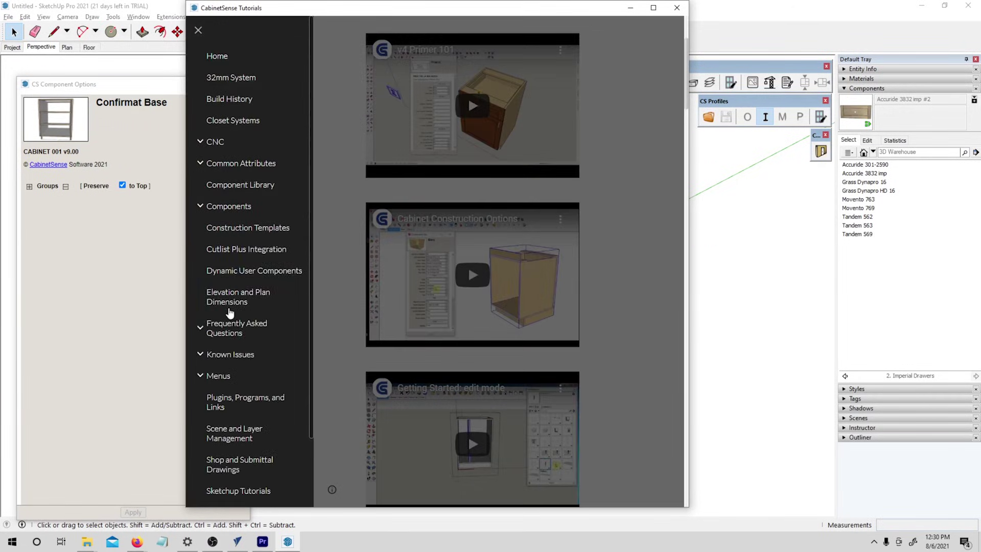
{"action": "scroll", "coordinate": [227, 361], "scroll_direction": "down", "scroll_amount": 2}
{"action": "scroll", "coordinate": [227, 361], "scroll_direction": "up", "scroll_amount": 2}
{"action": "left_click", "coordinate": [676, 8]}
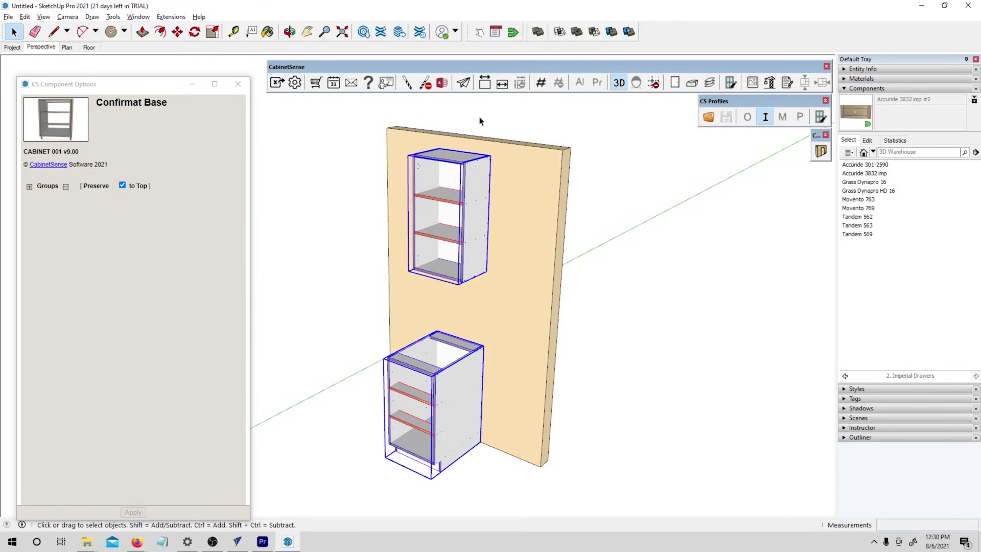
{"action": "left_click", "coordinate": [334, 84]}
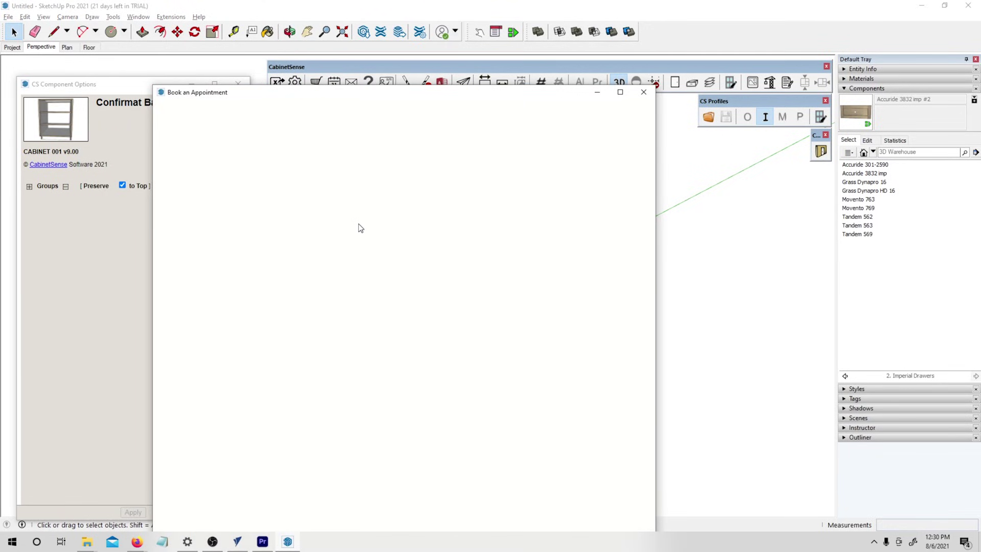
{"action": "scroll", "coordinate": [374, 414], "scroll_direction": "down", "scroll_amount": 2}
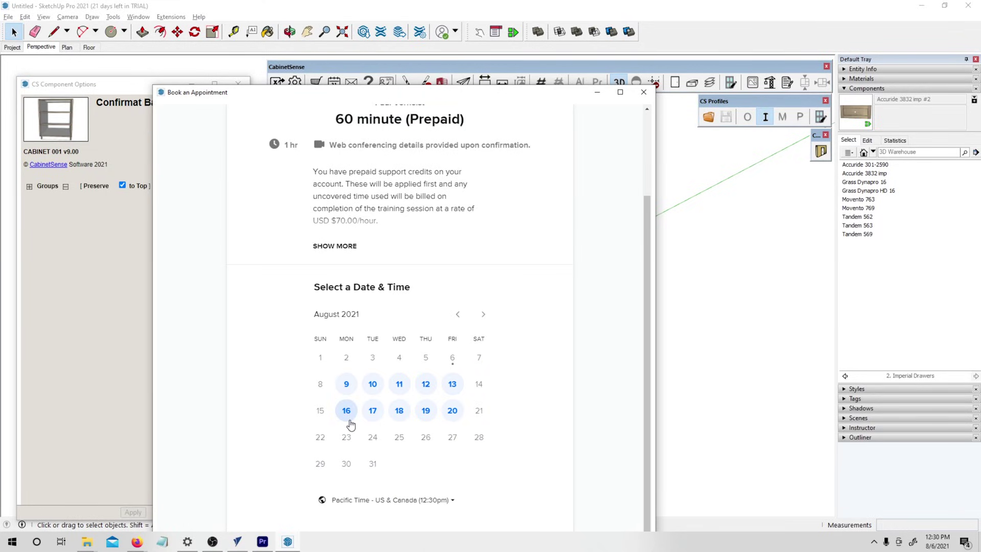
{"action": "left_click", "coordinate": [643, 92]}
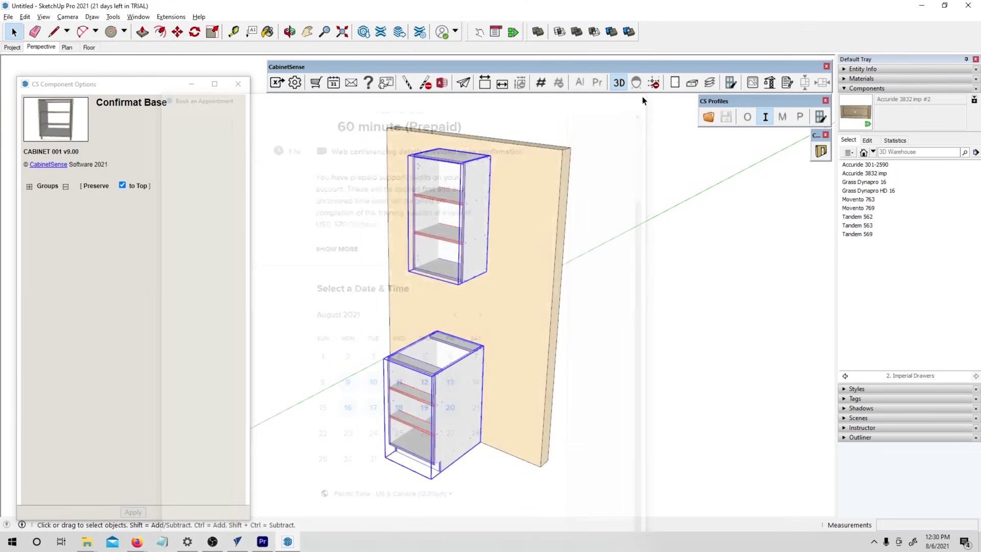